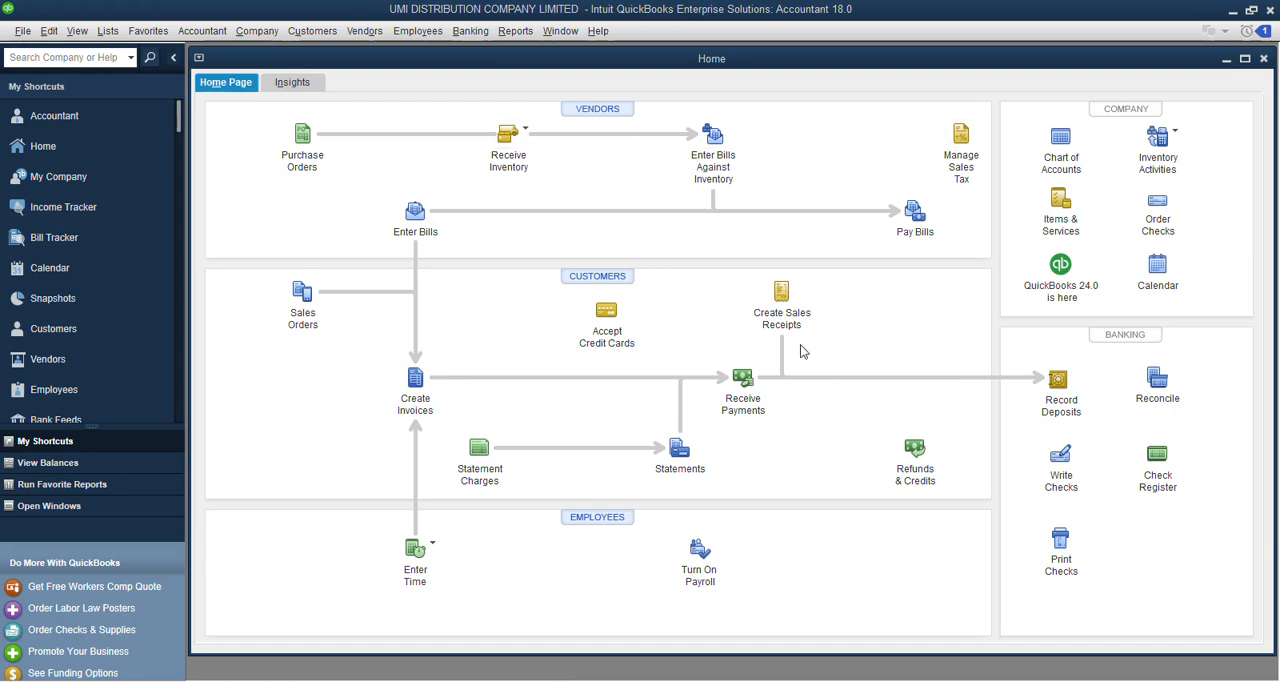
# Open a blank new vendor form from the Vendor Center to view its fields, cancel it and return to the Home page.
pyautogui.click(597, 109)
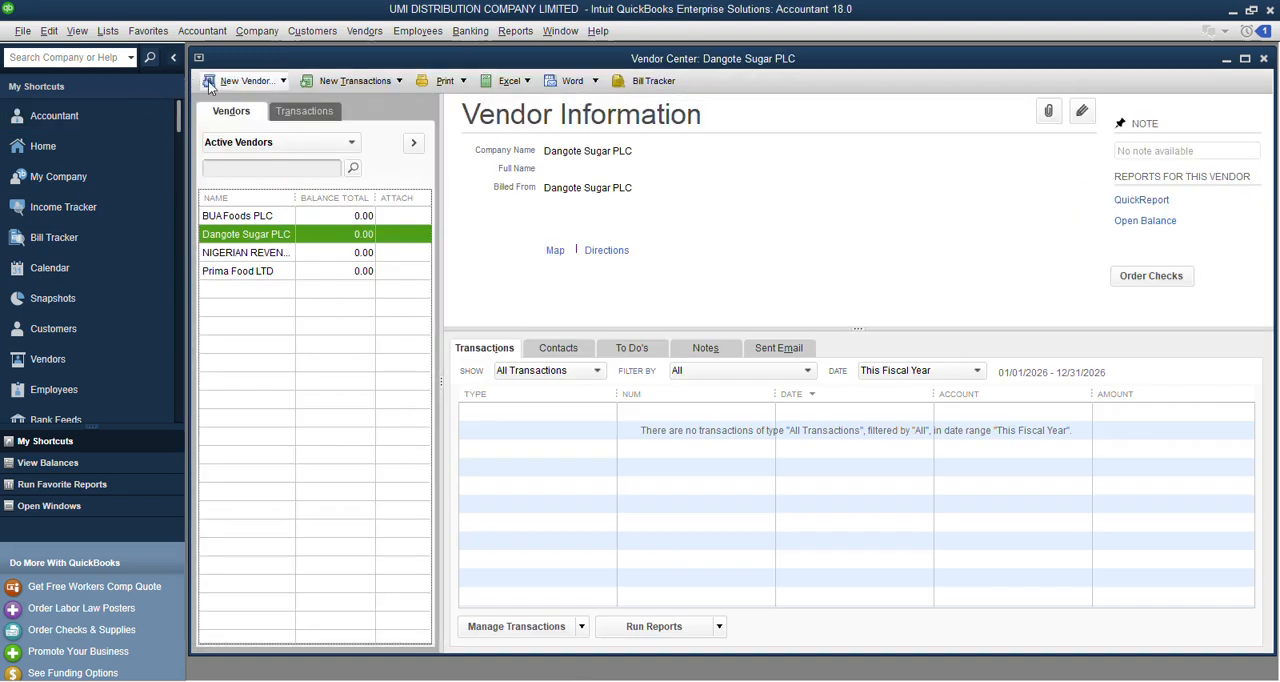
pyautogui.click(240, 86)
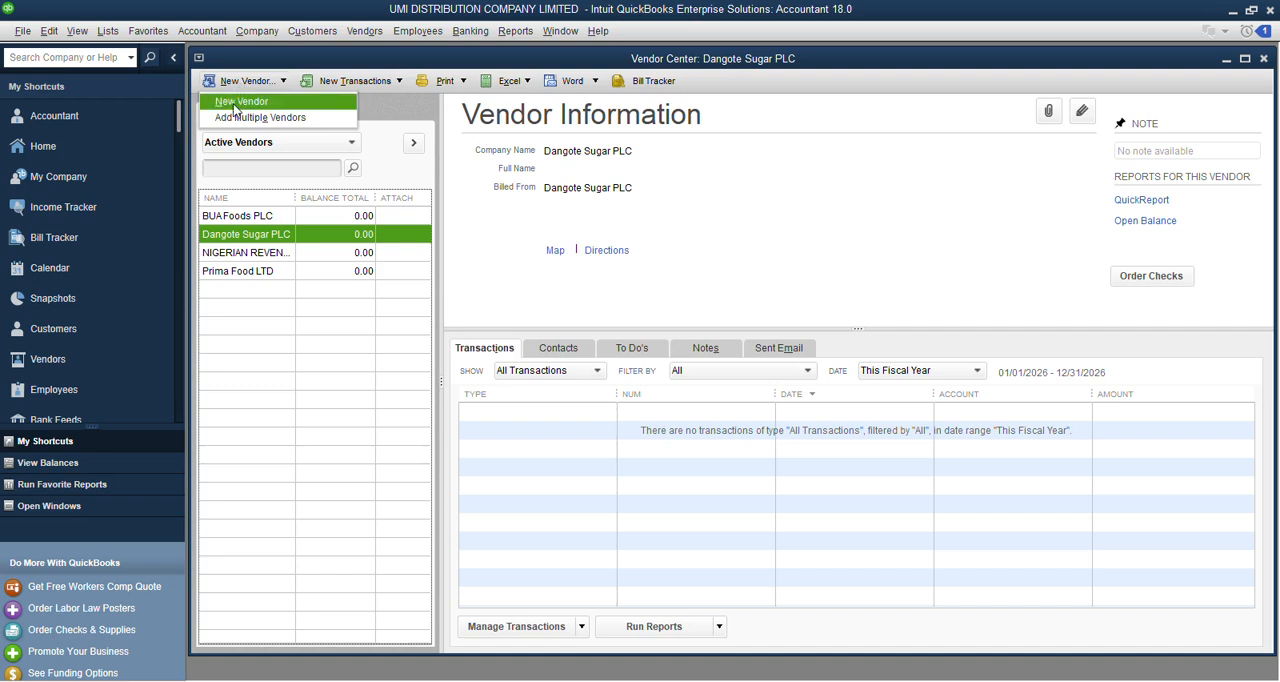
pyautogui.click(236, 84)
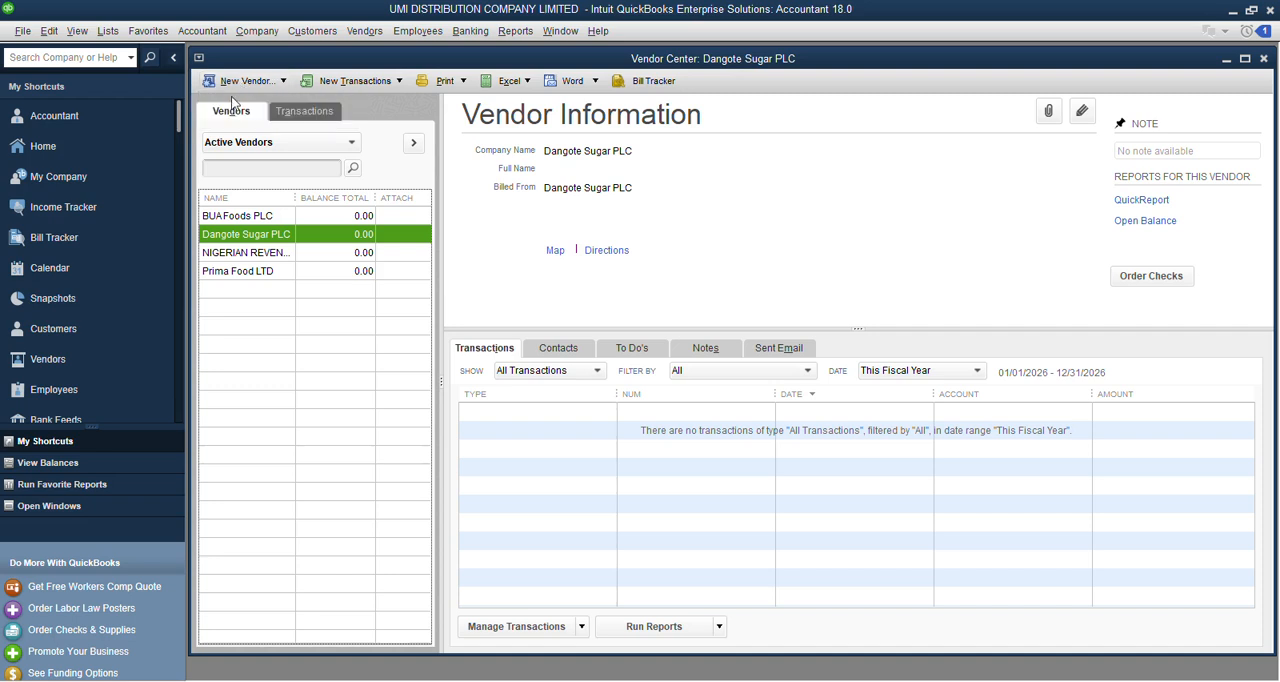
pyautogui.click(257, 84)
pyautogui.click(224, 110)
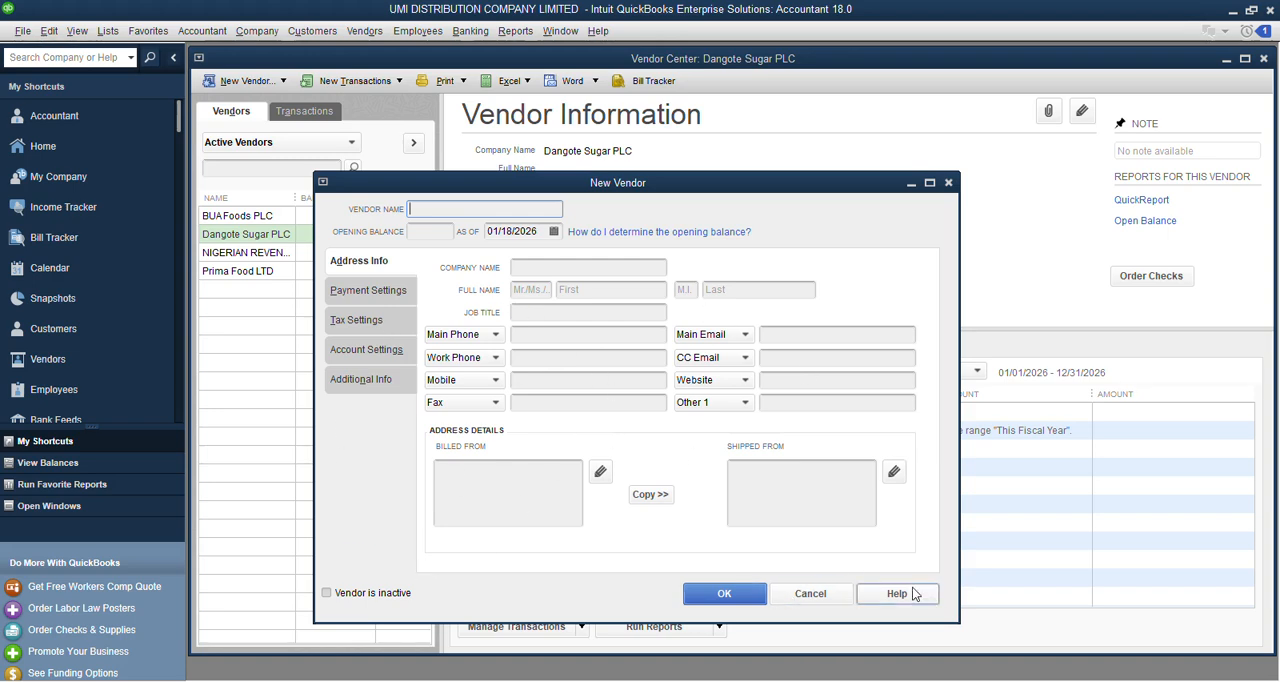
pyautogui.click(818, 596)
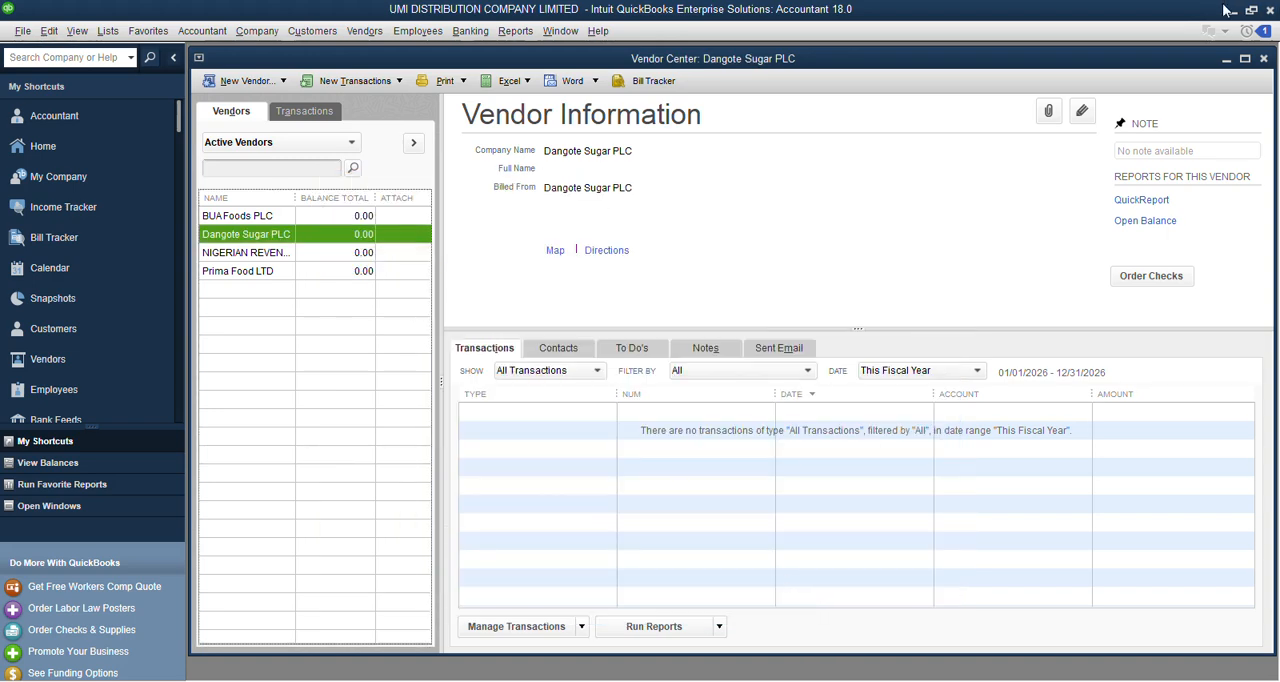
pyautogui.click(1263, 58)
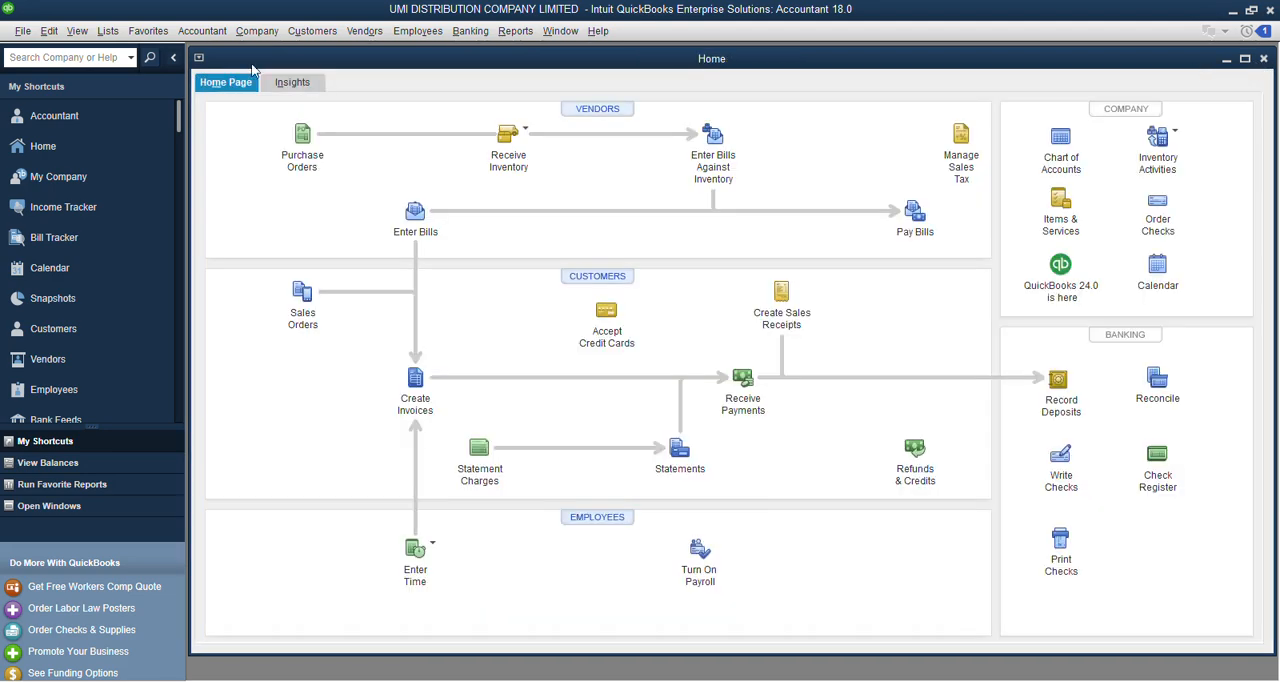
# Start a new purchase order from the Vendor Center, discard the changes to the one already open, and close the form.
pyautogui.click(612, 110)
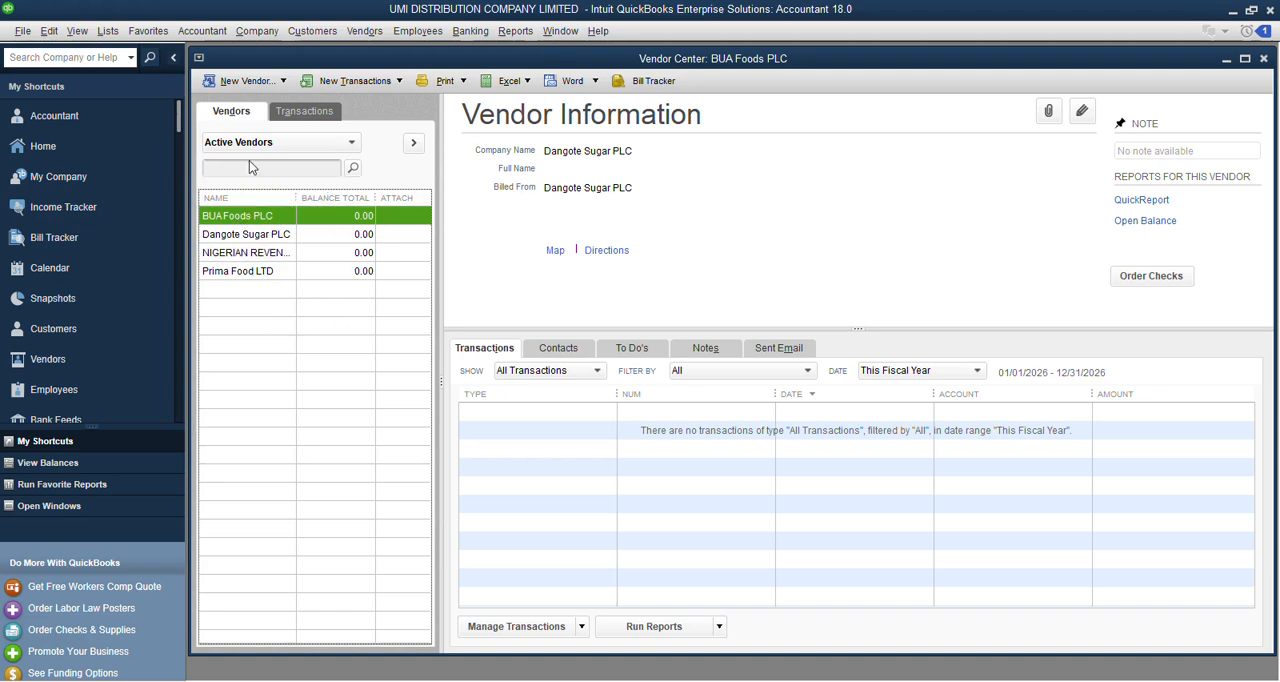
pyautogui.click(400, 82)
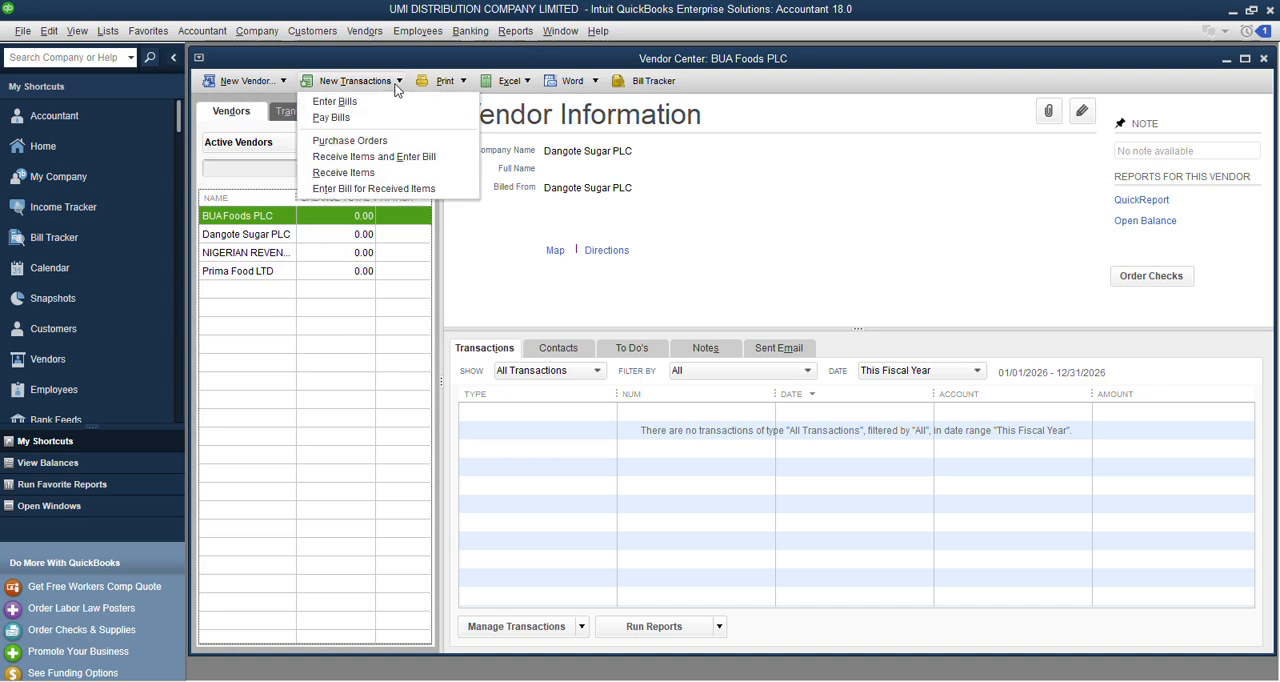
pyautogui.click(341, 145)
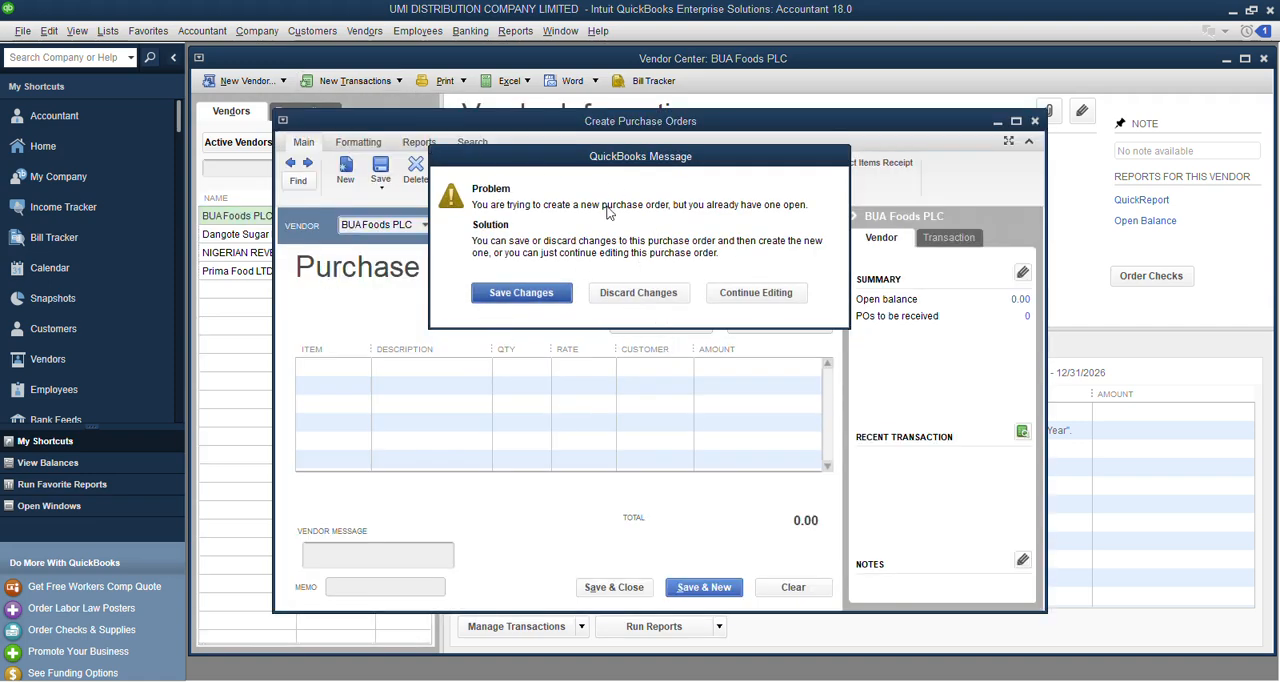
pyautogui.moveTo(626, 162); pyautogui.dragTo(636, 212)
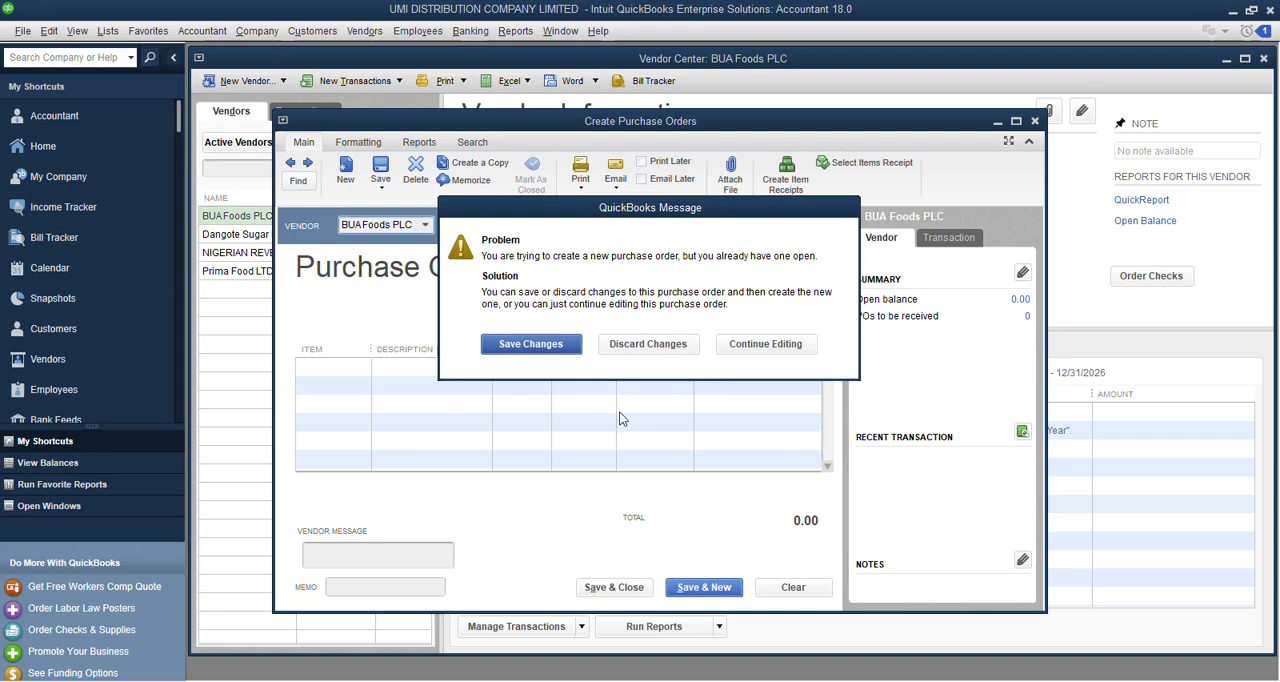
pyautogui.click(659, 351)
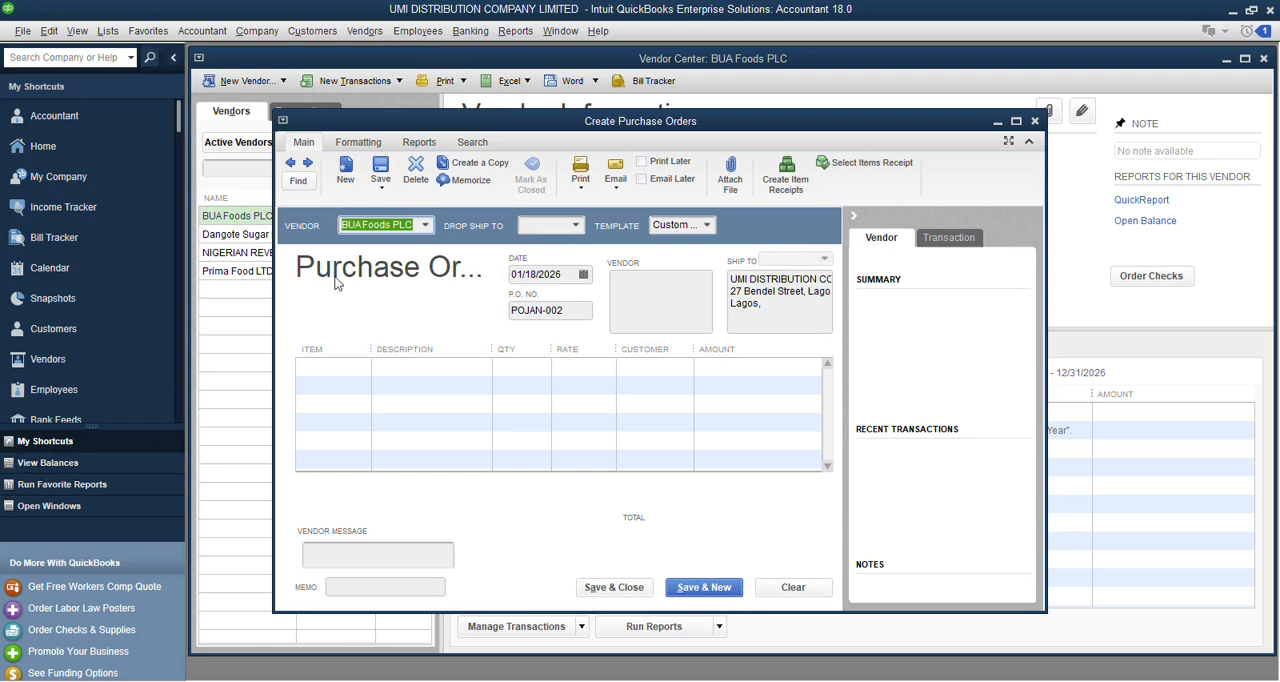
pyautogui.click(1036, 122)
pyautogui.click(638, 220)
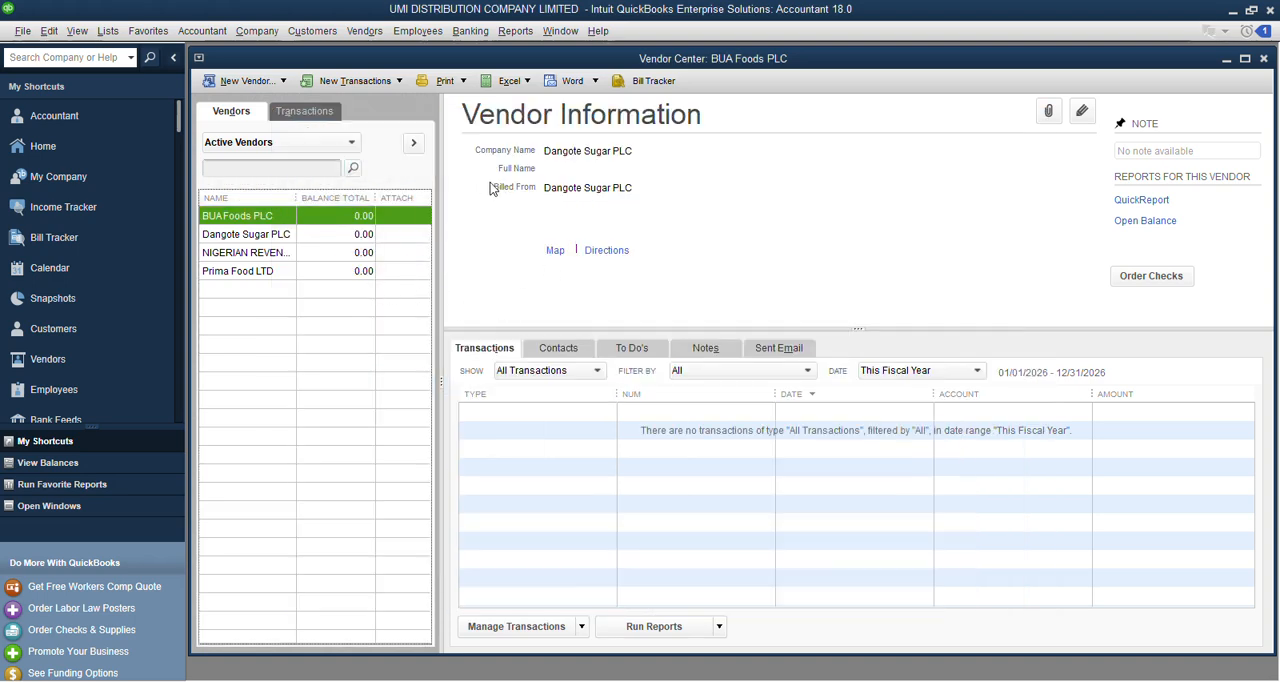
pyautogui.click(1245, 59)
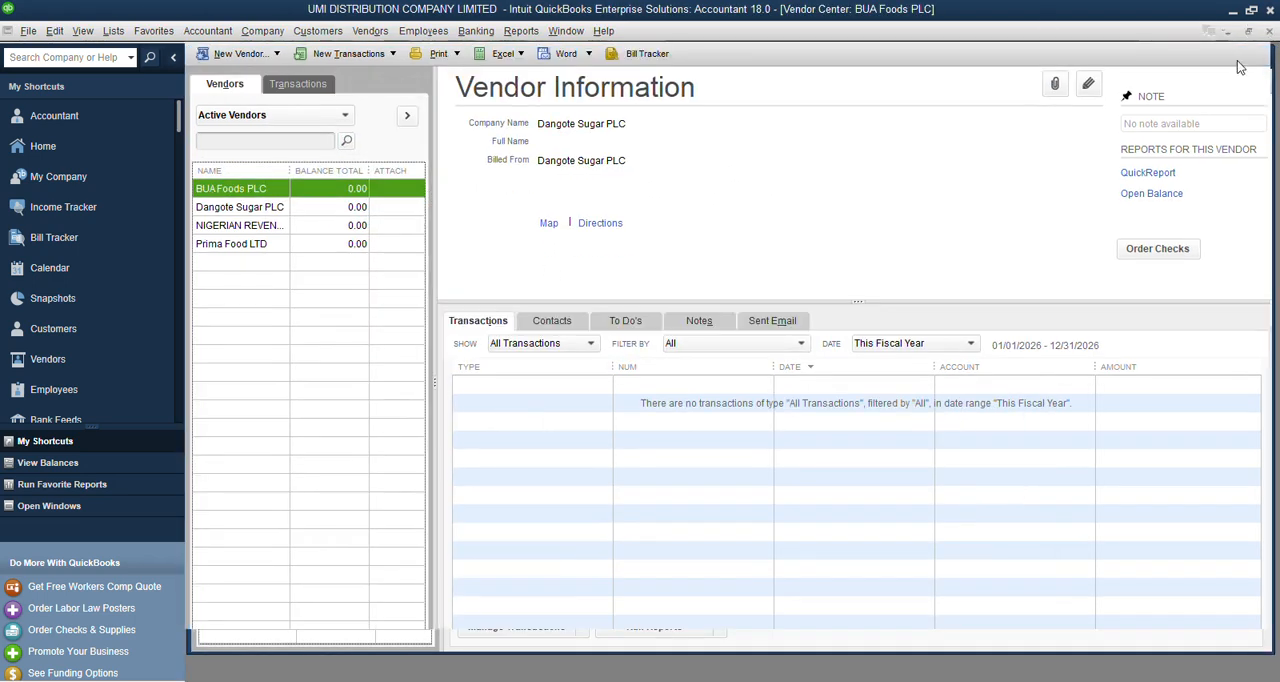
pyautogui.click(1248, 31)
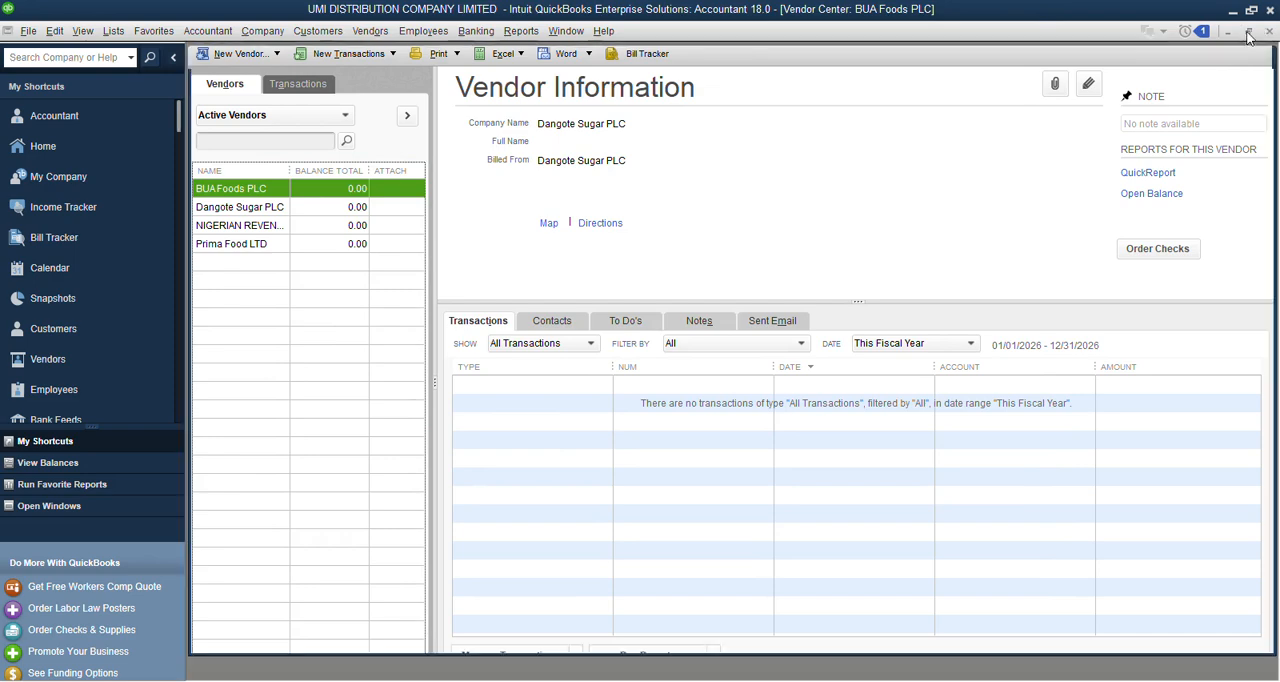
pyautogui.moveTo(755, 63); pyautogui.dragTo(712, 90)
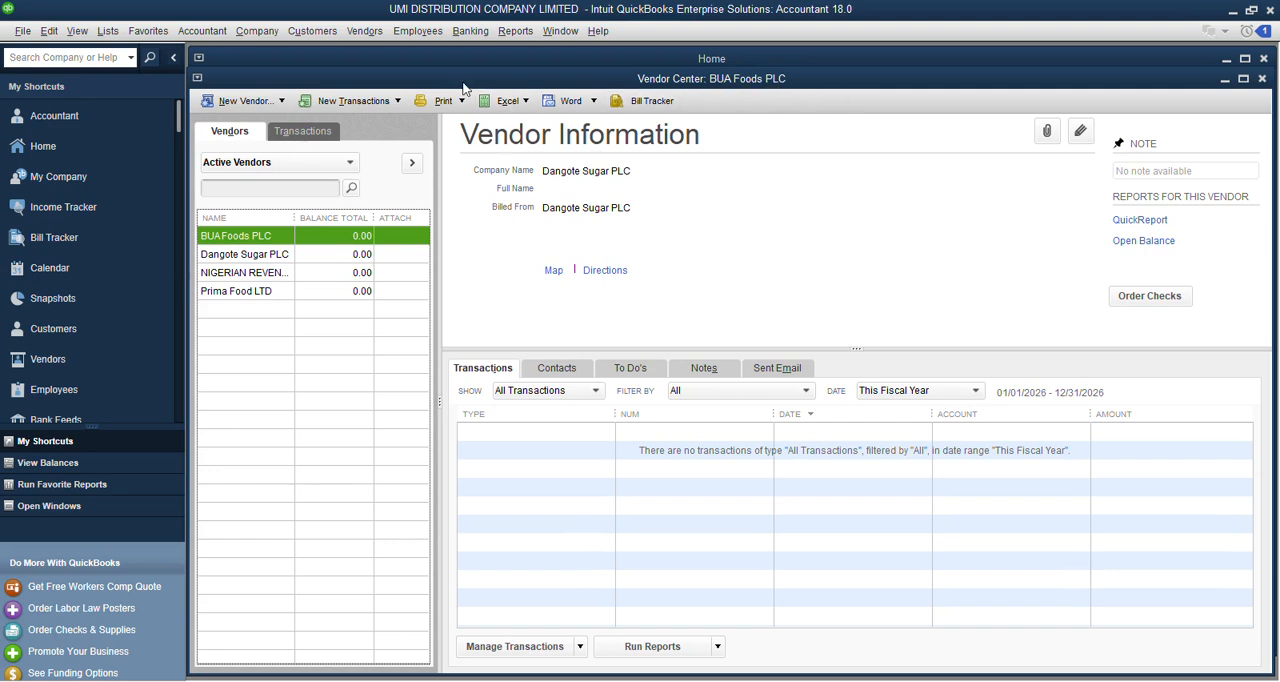
# Look through the vendors in the list and the available new transaction types, and close the Vendor Center.
pyautogui.click(252, 254)
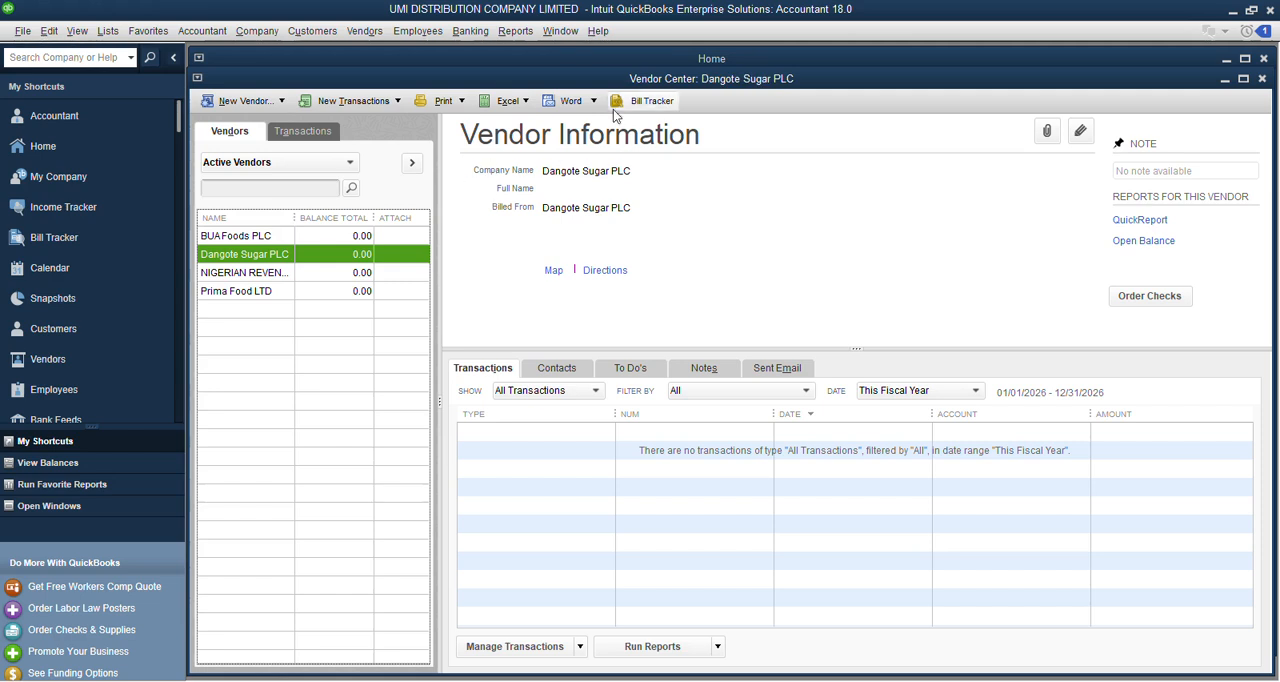
pyautogui.click(236, 273)
pyautogui.click(234, 290)
pyautogui.click(230, 240)
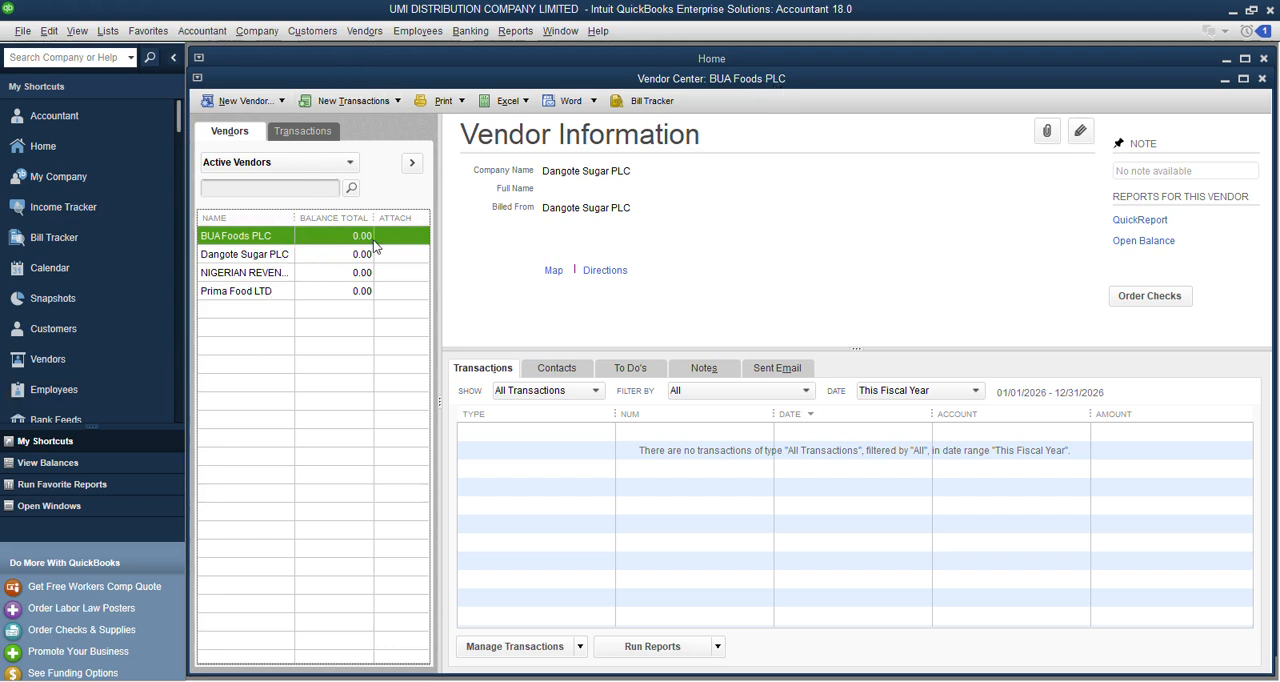
pyautogui.click(396, 102)
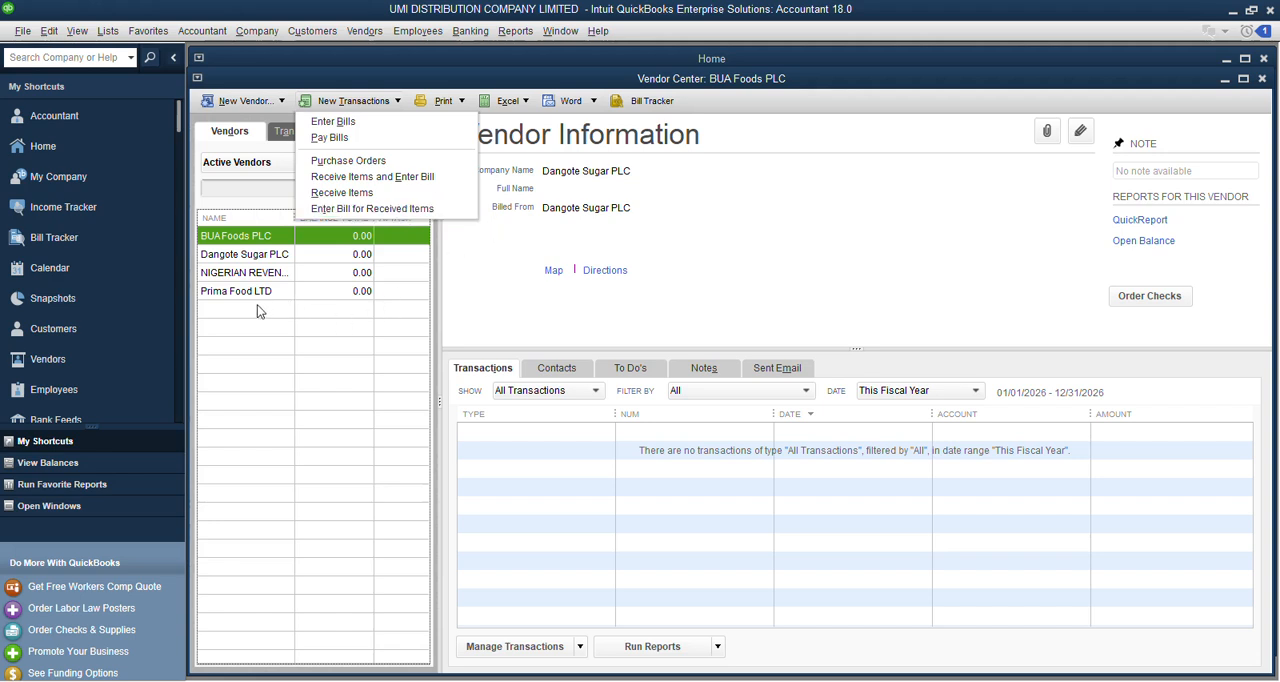
pyautogui.click(1266, 86)
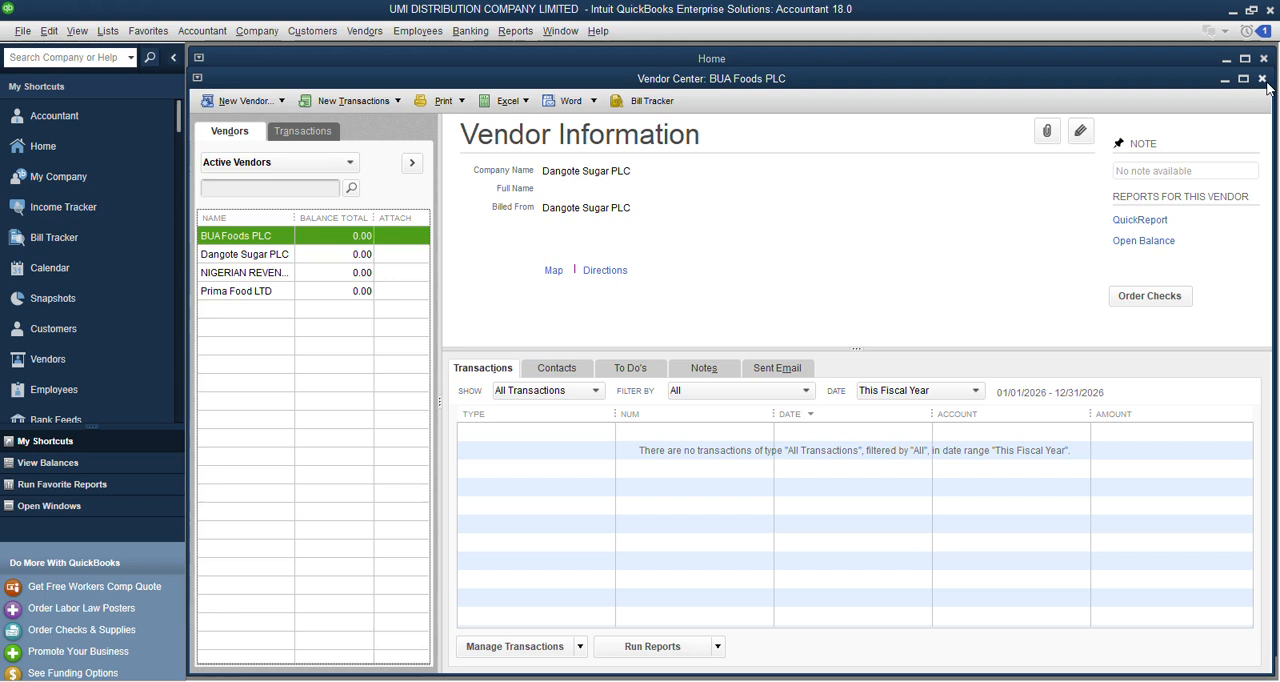
pyautogui.click(1262, 79)
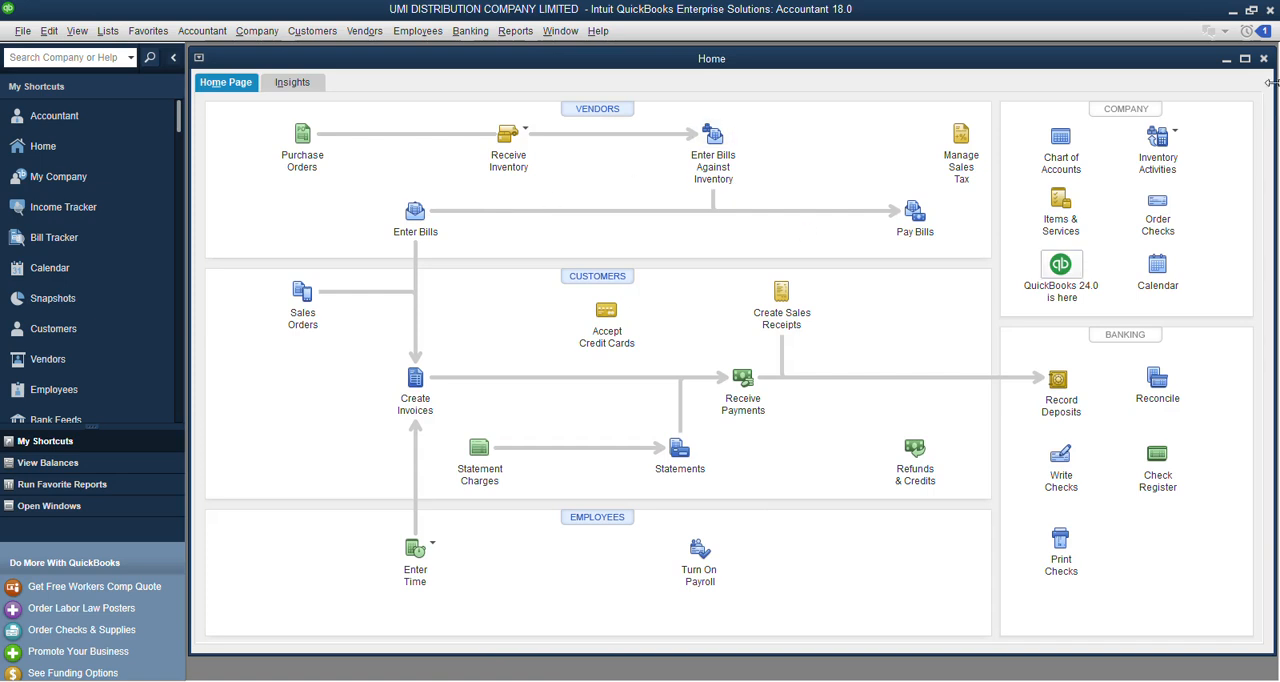
# Maximize the Home window and review the vendor transaction types offered in the Vendor Center, returning to the Home page.
pyautogui.click(1245, 58)
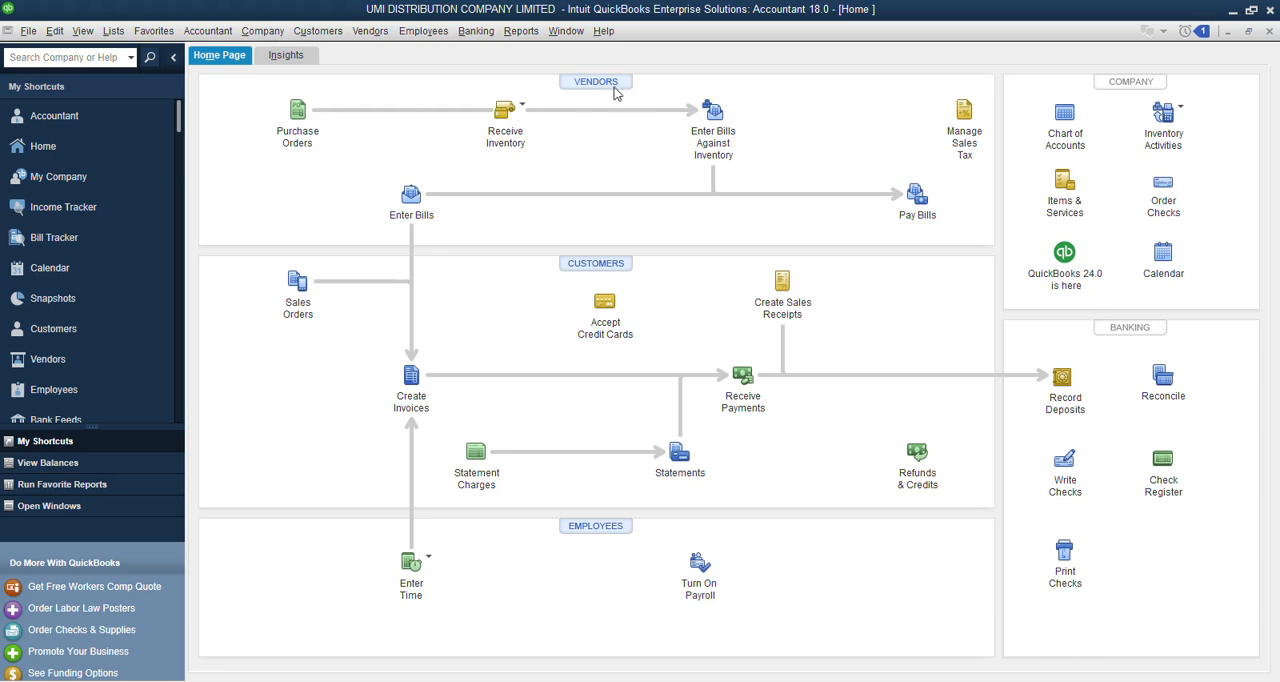
pyautogui.click(566, 86)
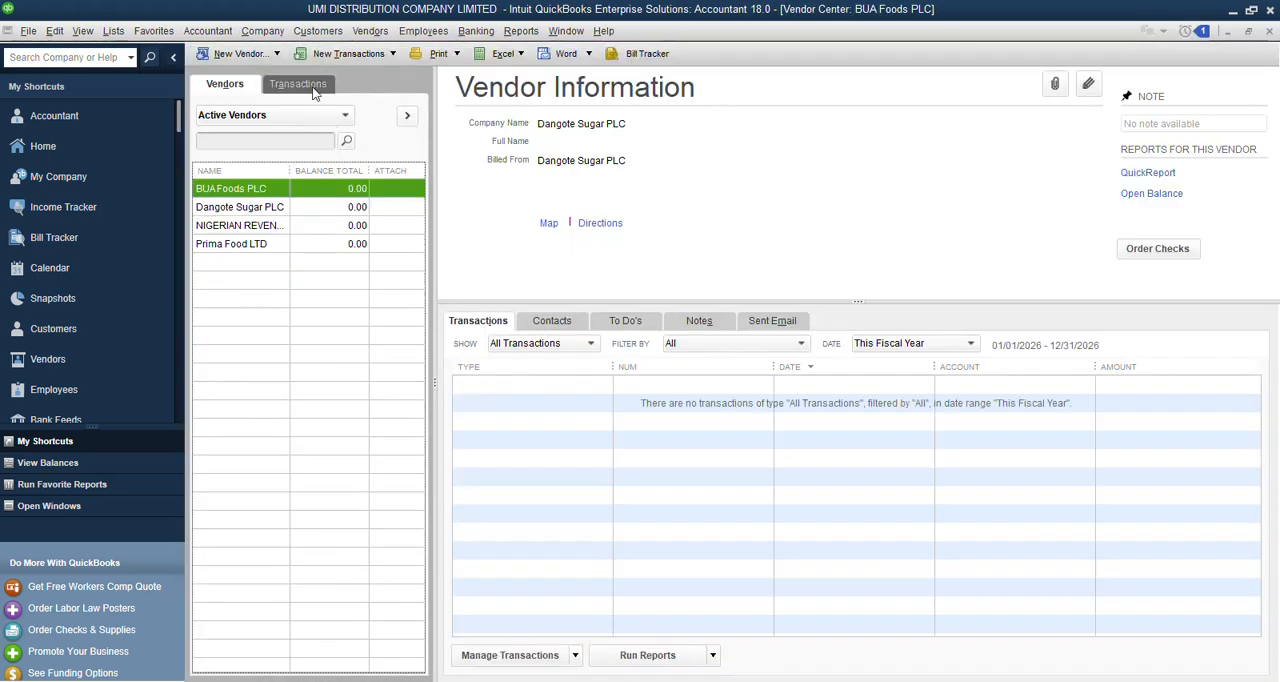
pyautogui.click(389, 56)
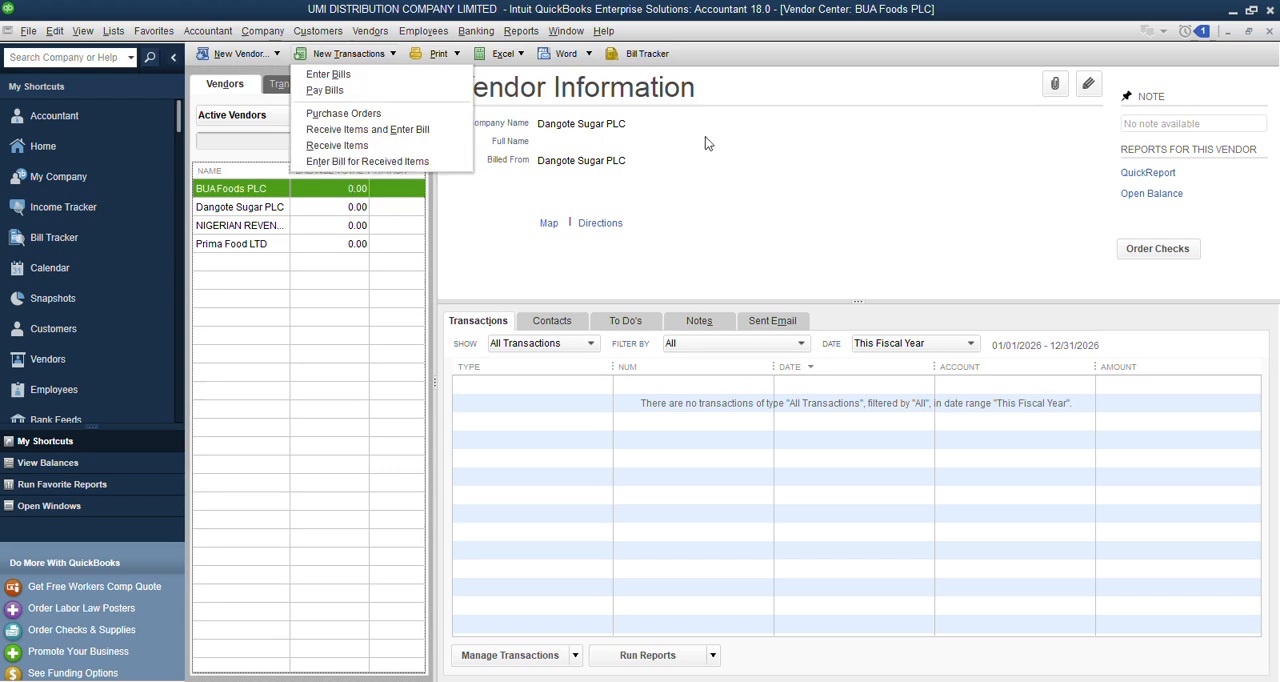
pyautogui.click(1269, 31)
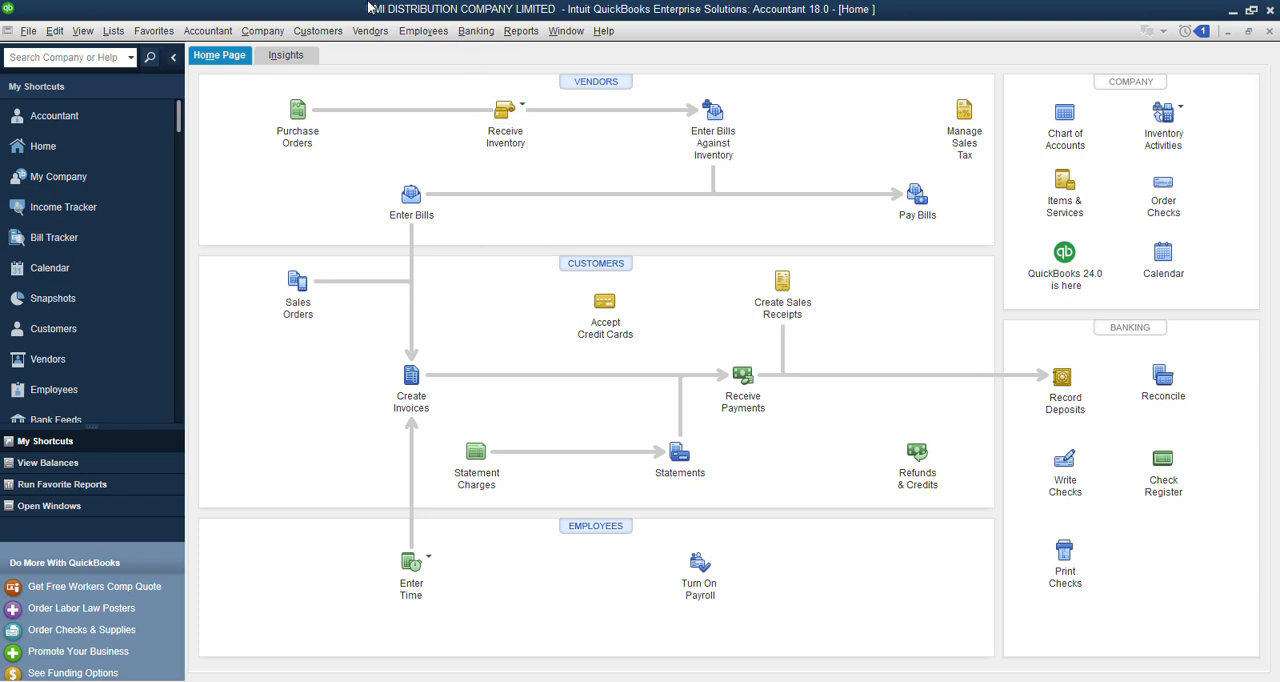
pyautogui.click(631, 79)
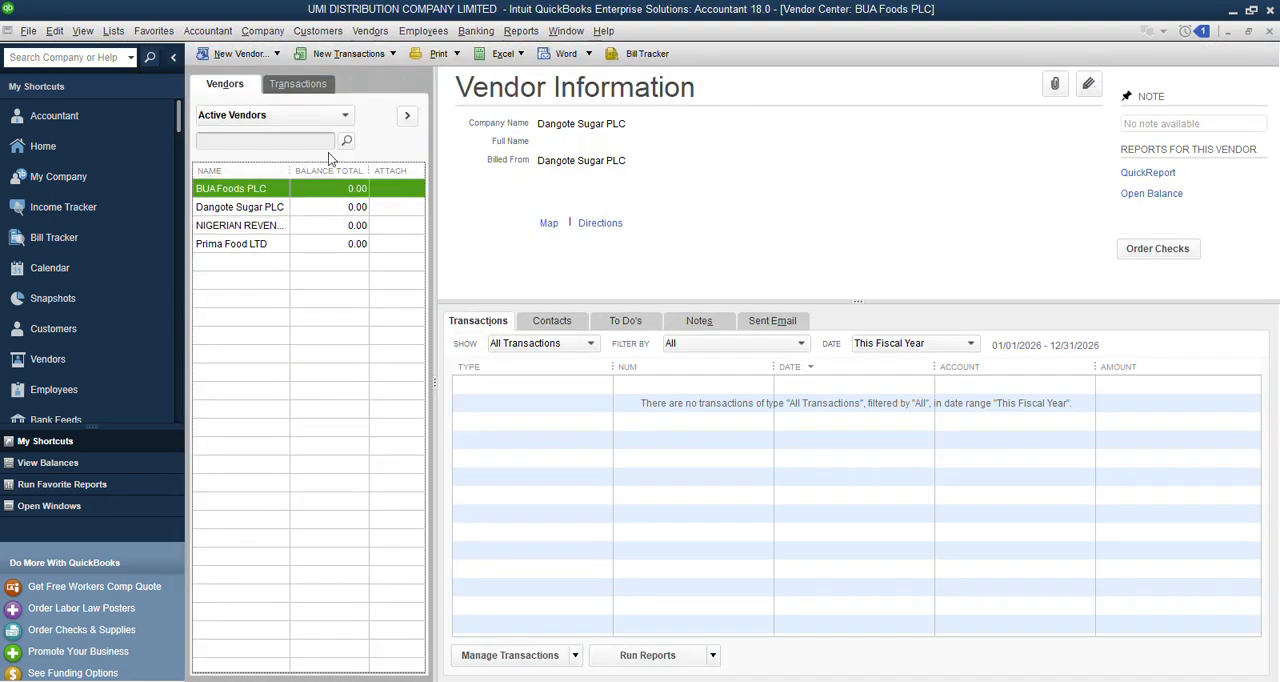
pyautogui.click(348, 53)
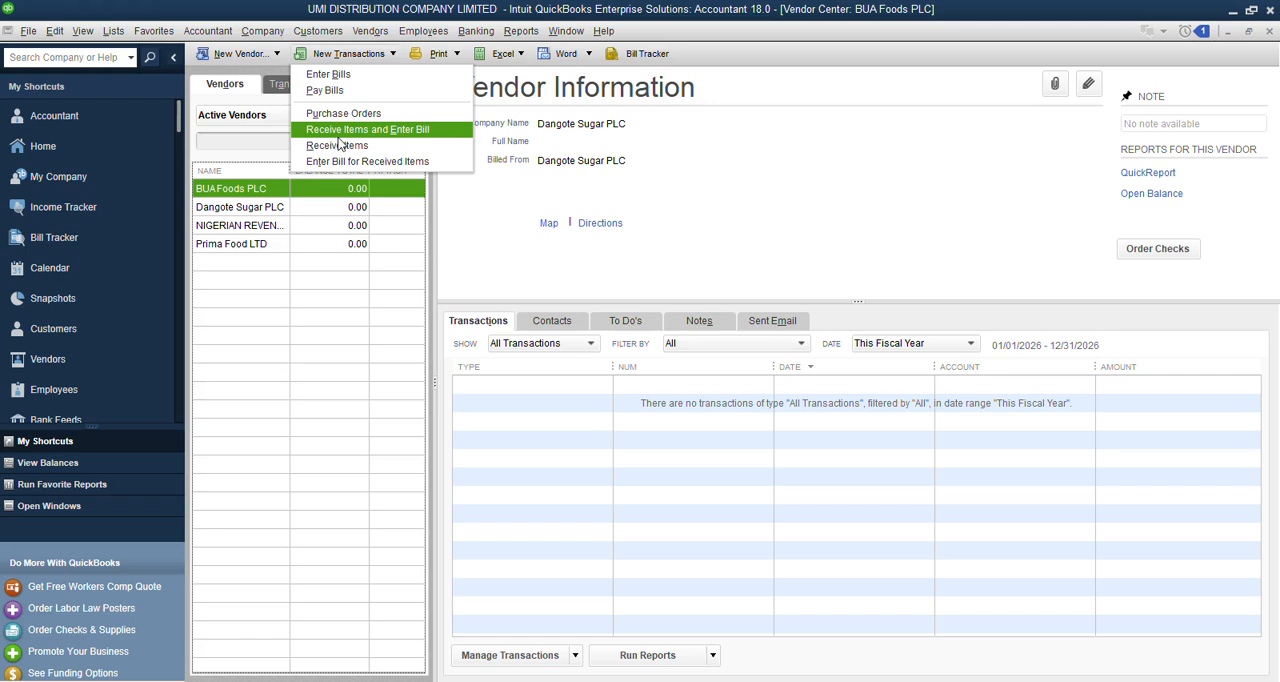
pyautogui.click(1270, 31)
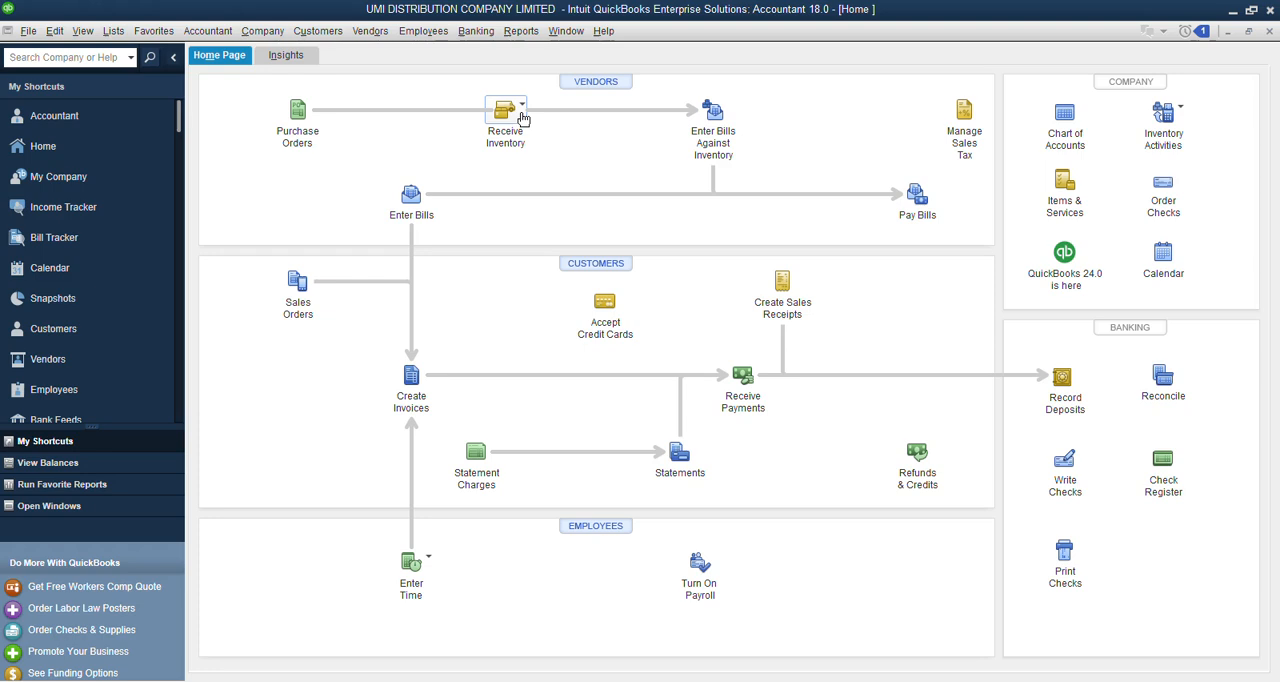
# Examine the Receive Inventory options, with bill and without bill, without choosing either.
pyautogui.click(521, 108)
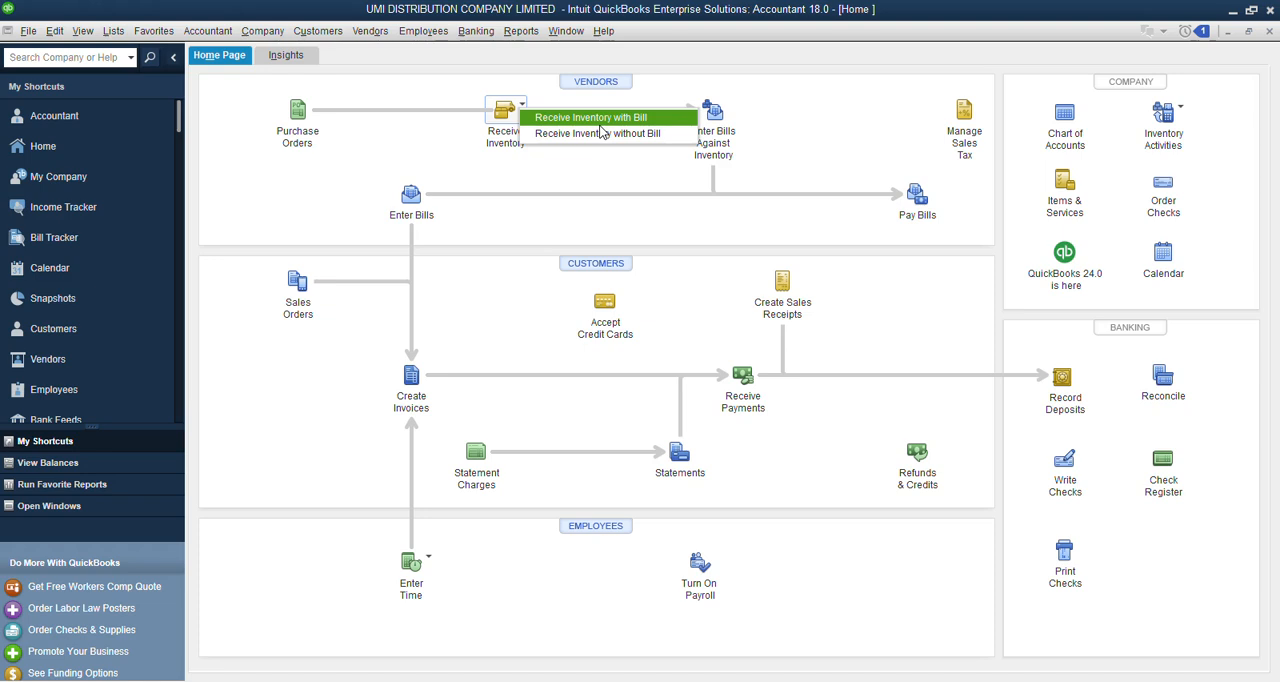
pyautogui.click(746, 136)
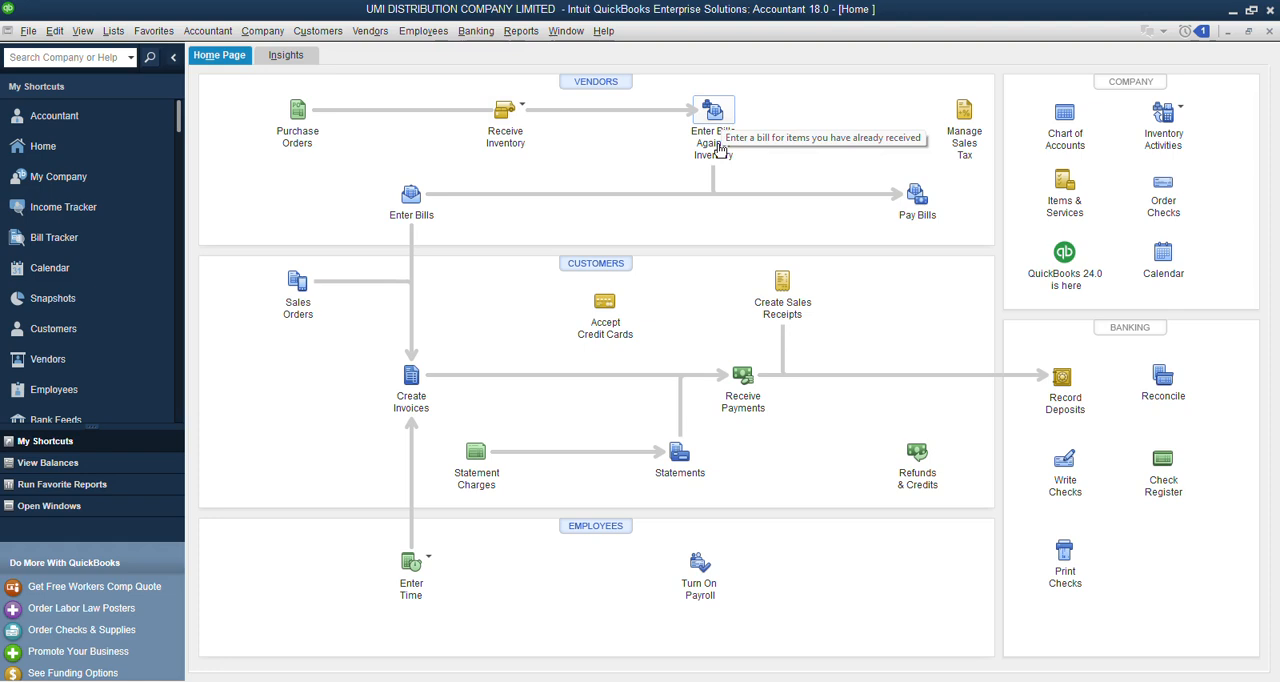
pyautogui.click(525, 110)
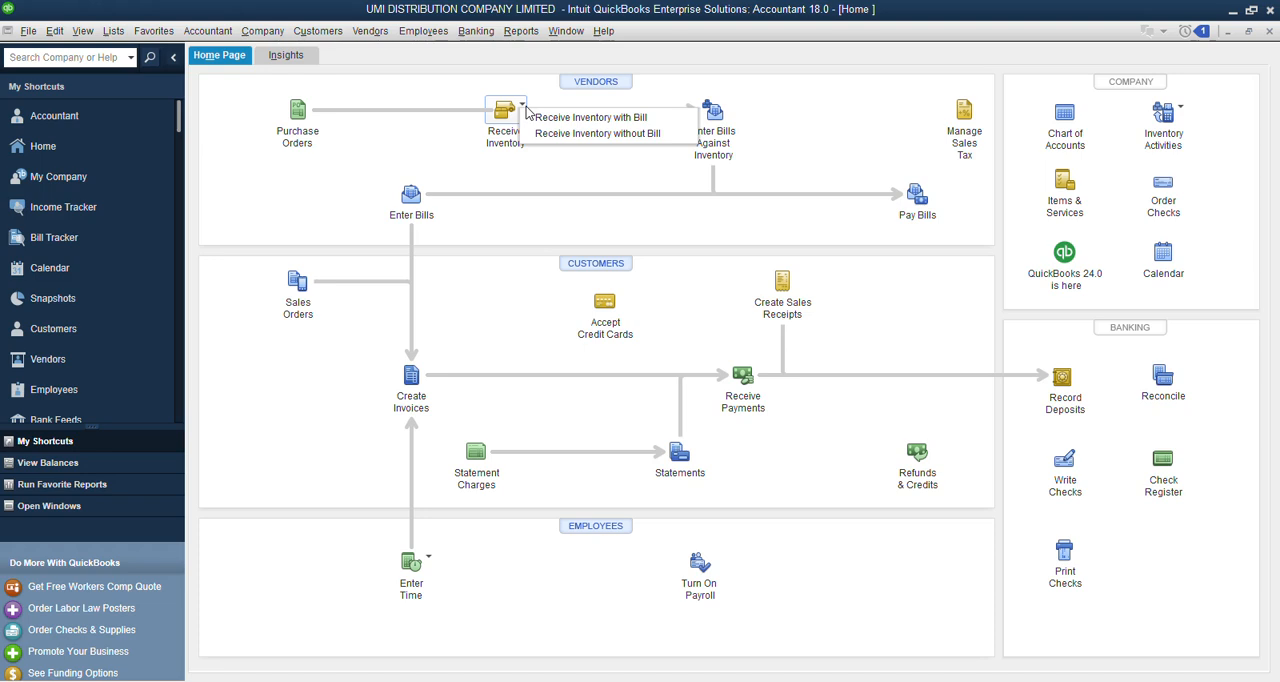
pyautogui.click(816, 159)
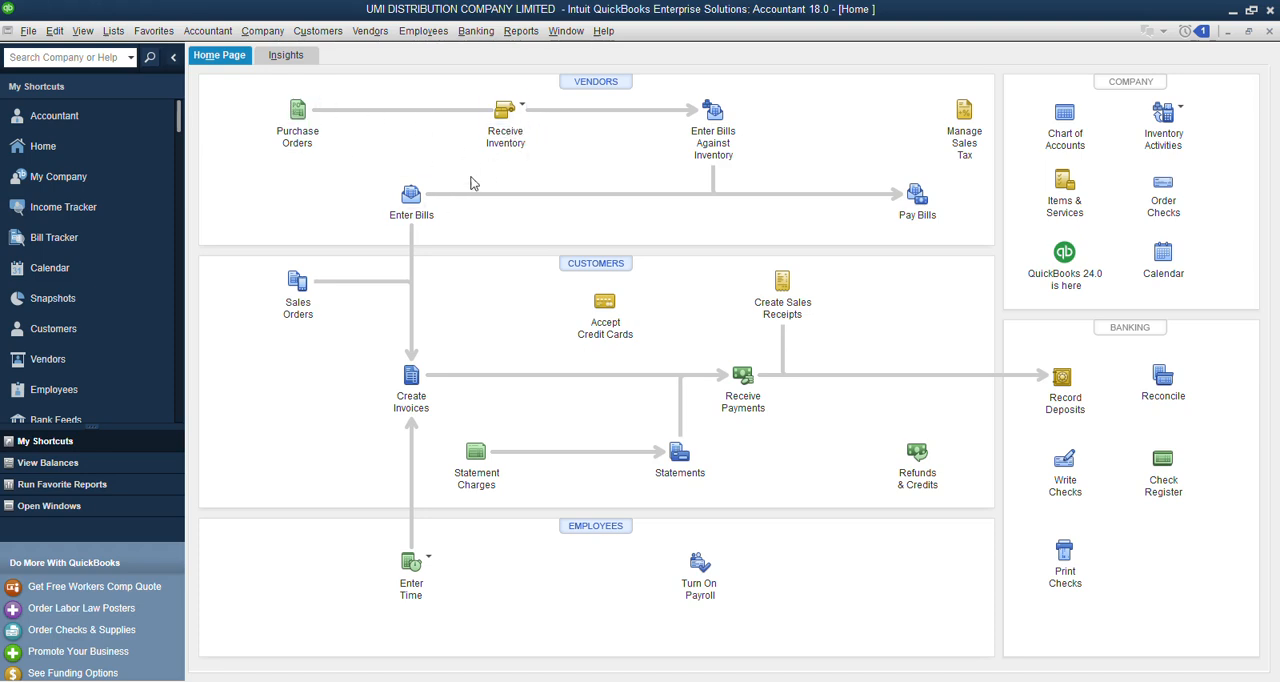
# Create a new purchase order with BUA Foods PLC as the vendor.
pyautogui.click(296, 116)
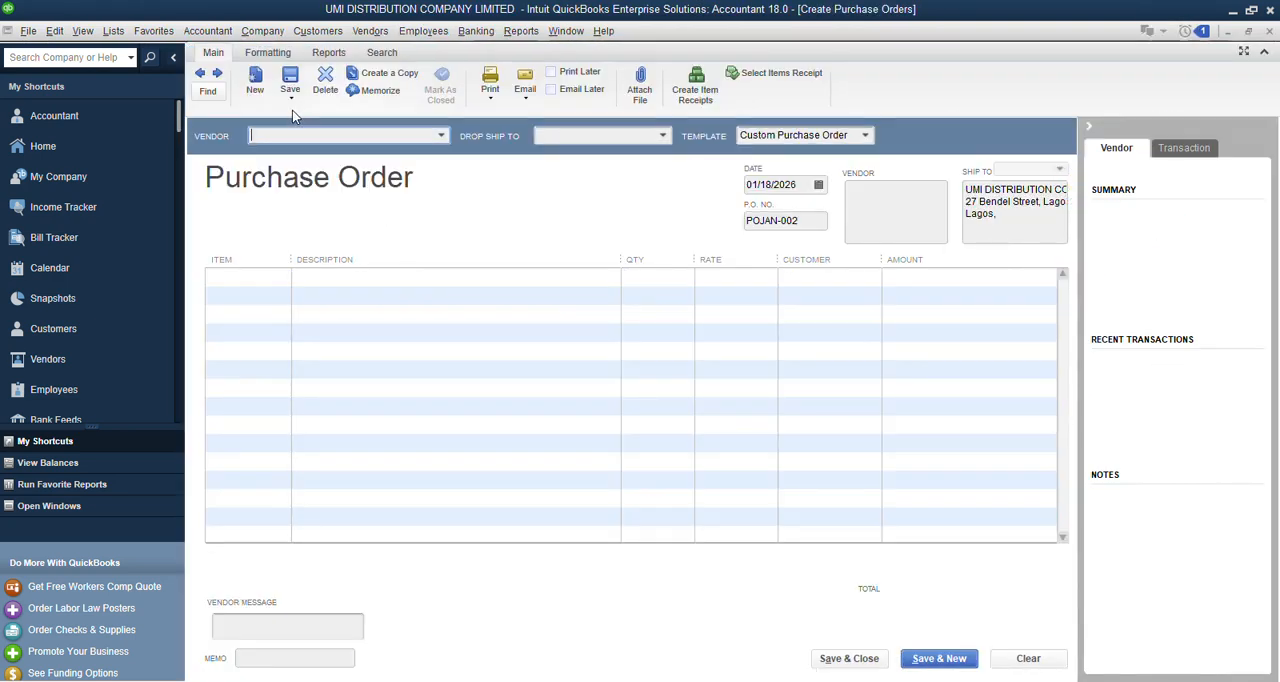
pyautogui.click(442, 137)
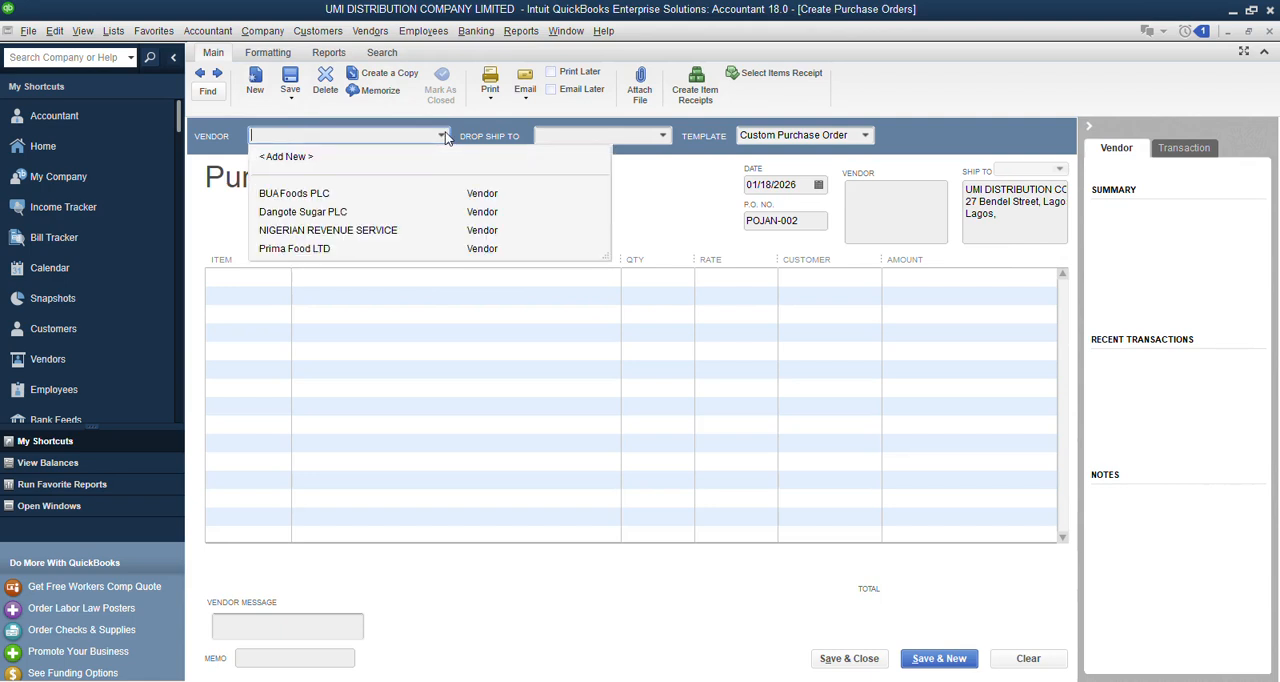
pyautogui.click(287, 196)
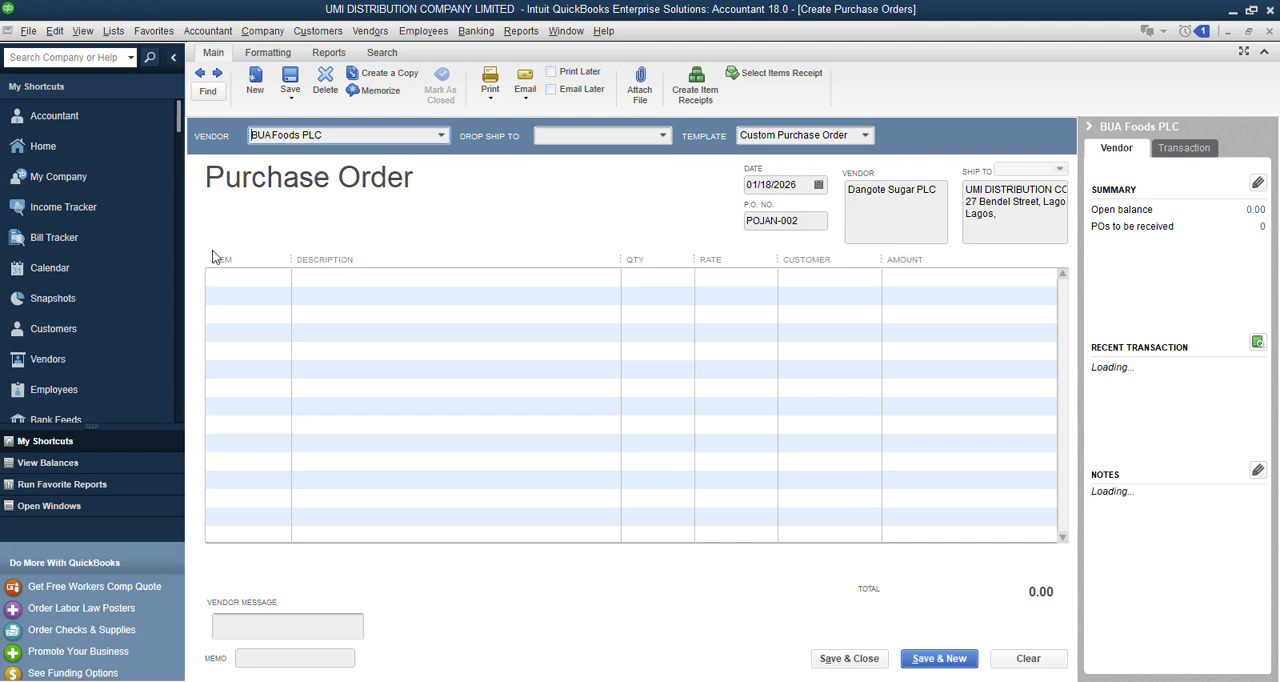
# Check the existing items offered for the purchase order's first line and widen the Item column.
pyautogui.click(235, 281)
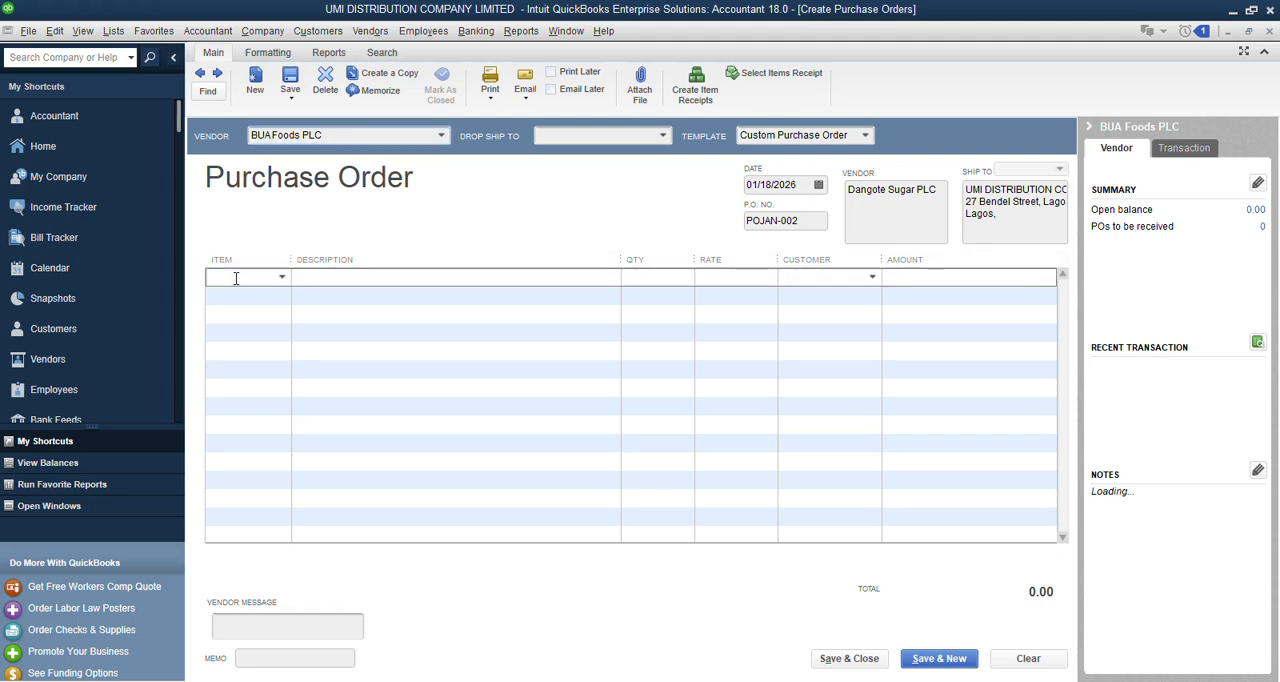
pyautogui.click(283, 278)
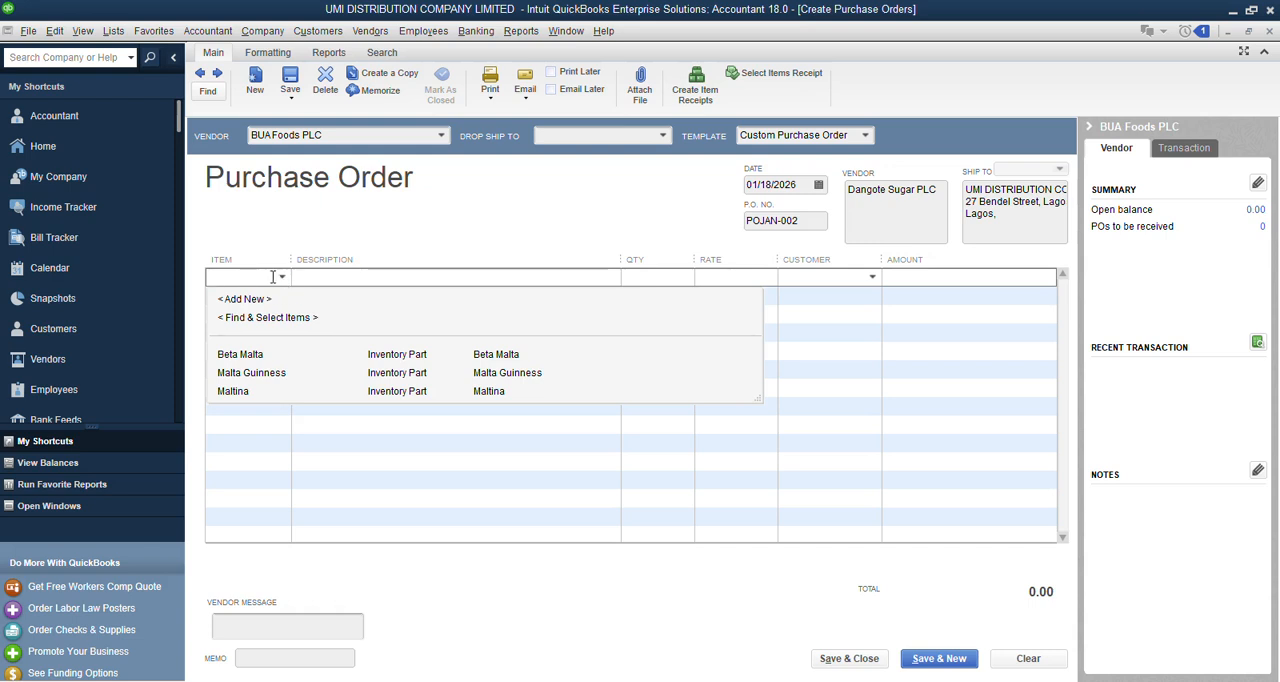
pyautogui.click(299, 231)
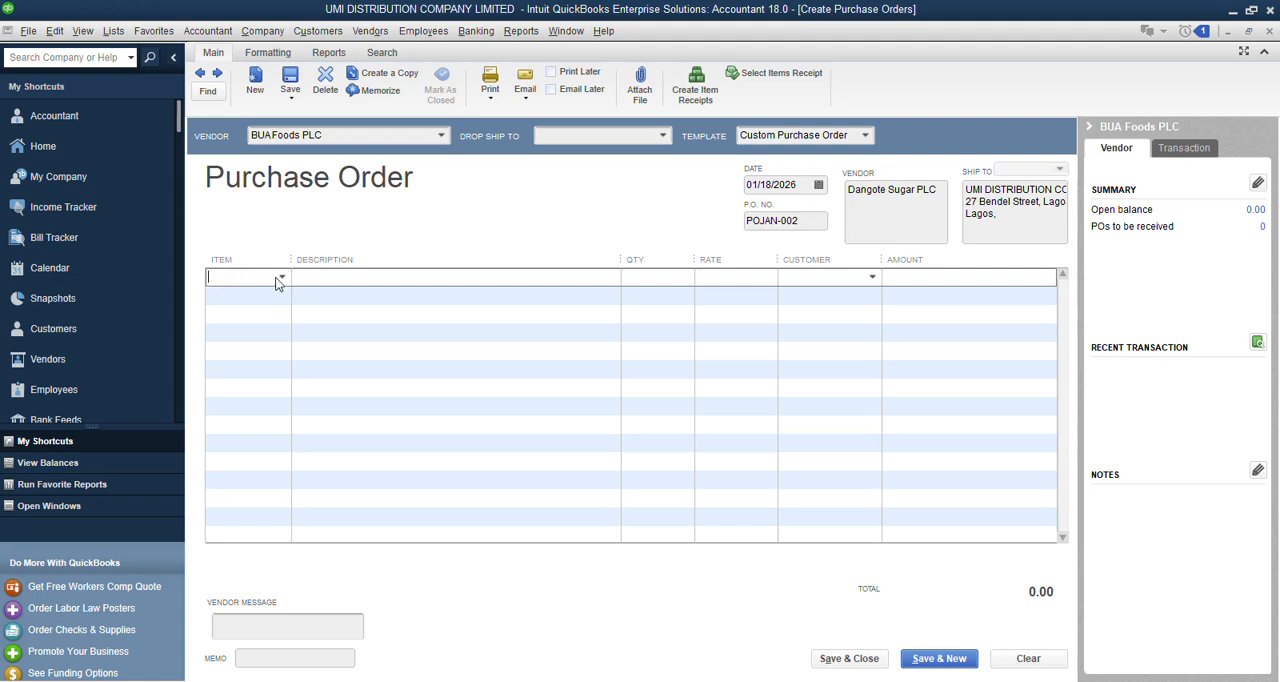
pyautogui.moveTo(291, 259); pyautogui.dragTo(346, 259)
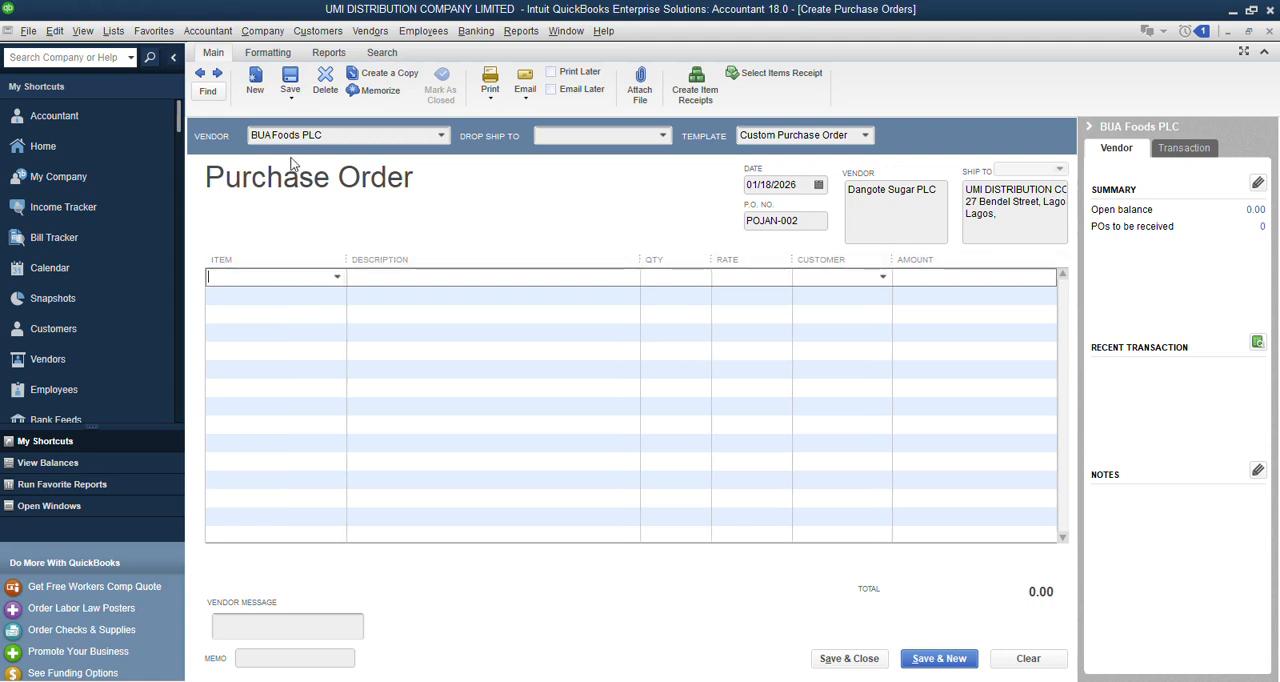
pyautogui.click(318, 275)
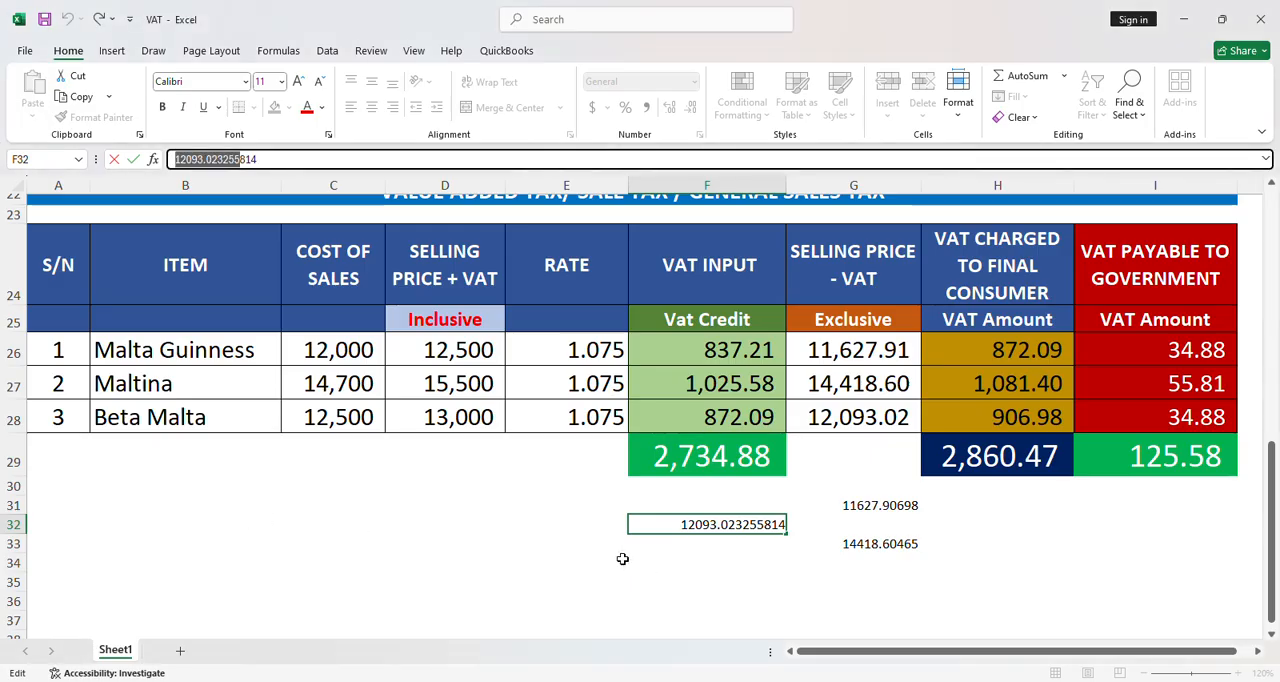
# Switch to the VAT workbook in Excel and insert five rows above the totals row, starting at row 29.
pyautogui.moveTo(68, 488); pyautogui.dragTo(505, 512)
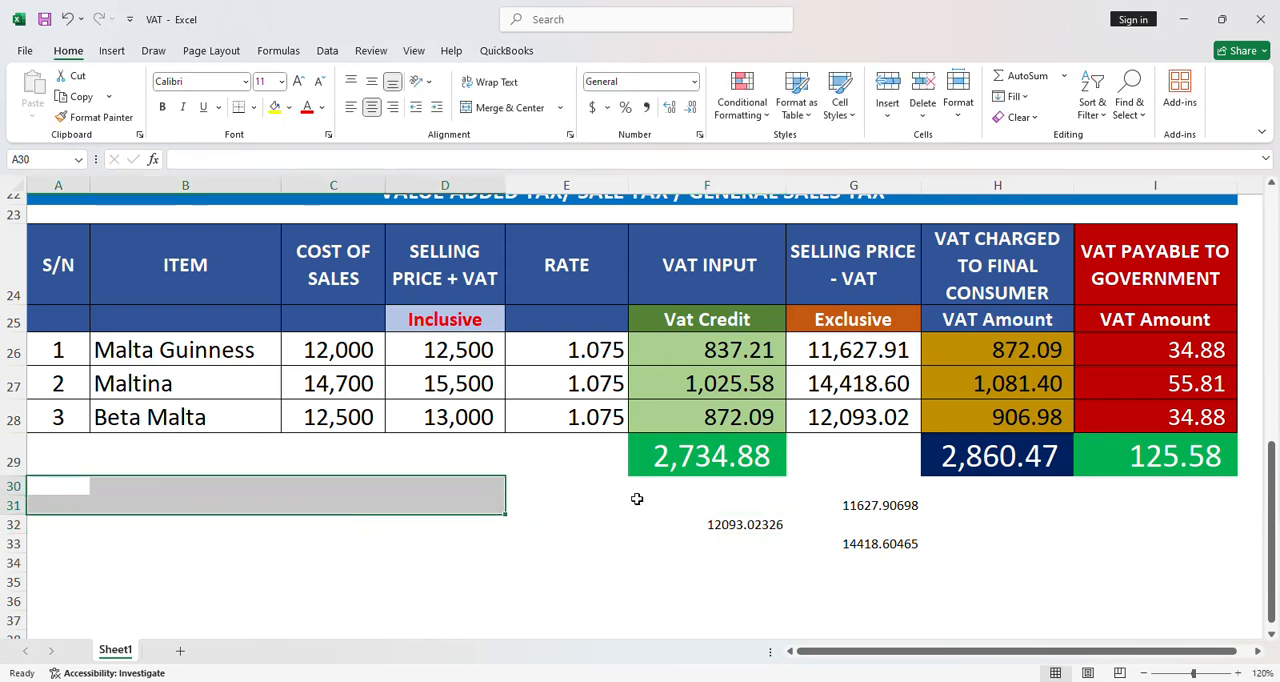
pyautogui.scroll(2, 506, 577)
pyautogui.scroll(-2, 506, 577)
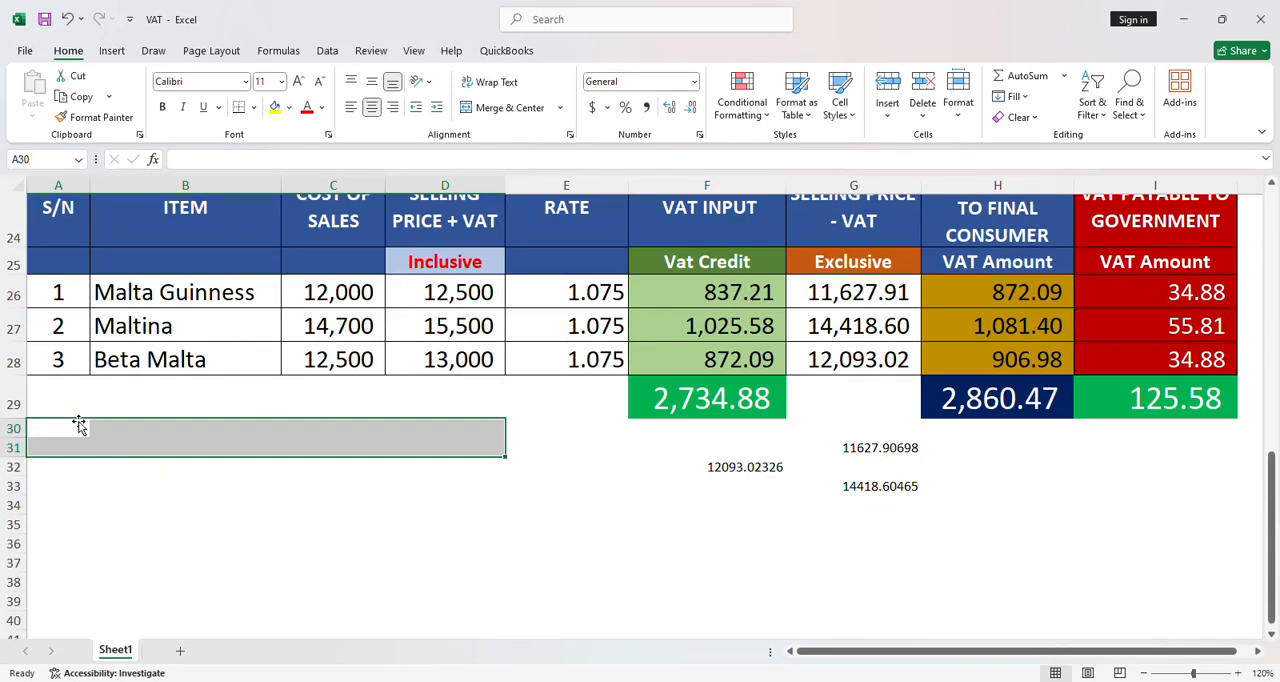
pyautogui.moveTo(17, 388); pyautogui.dragTo(17, 488)
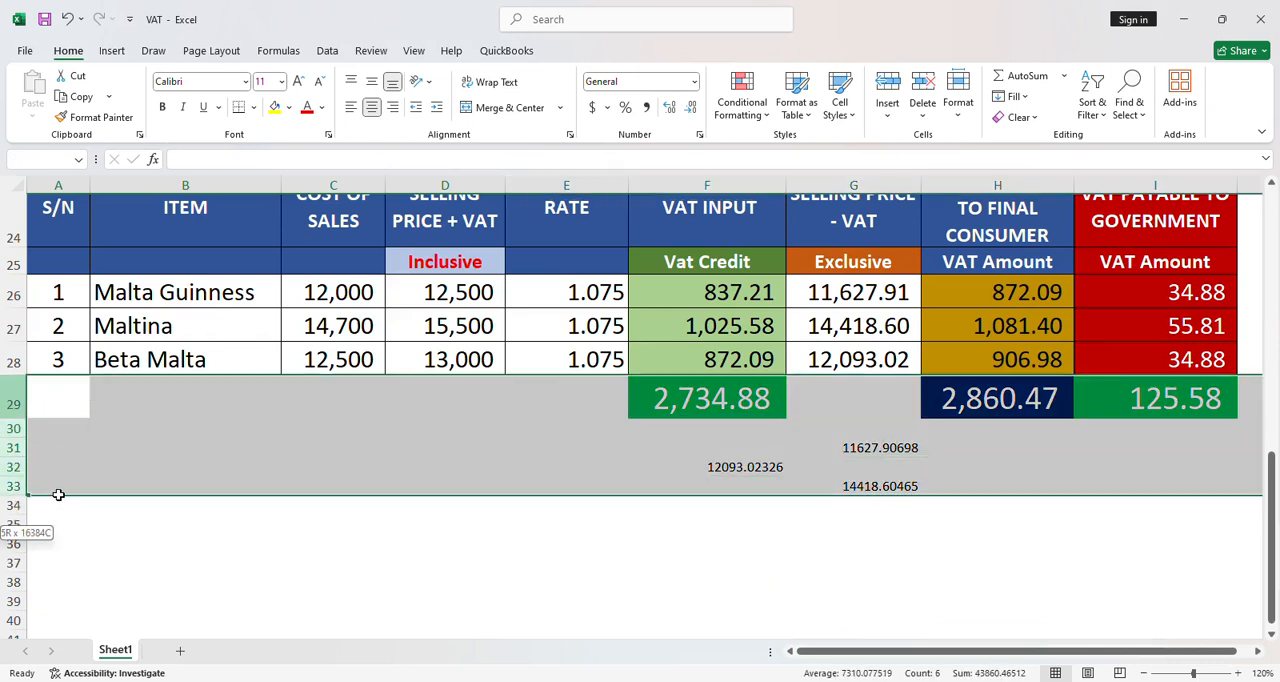
pyautogui.click(886, 88)
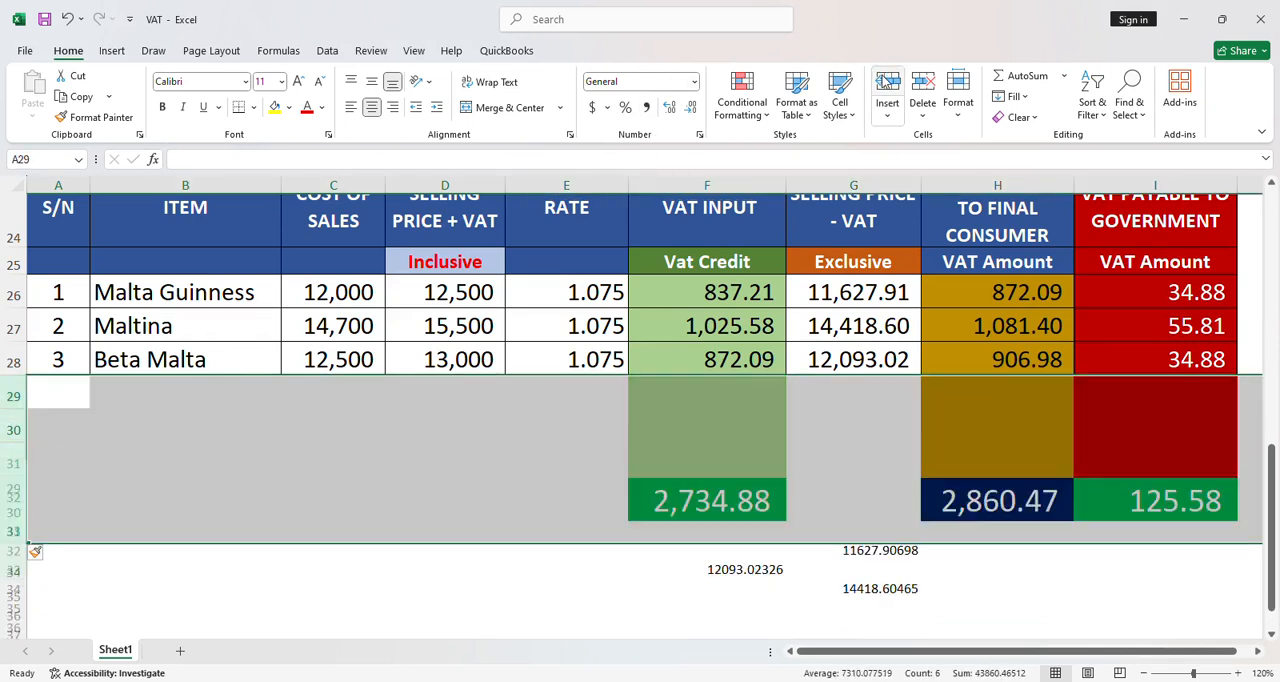
pyautogui.click(229, 491)
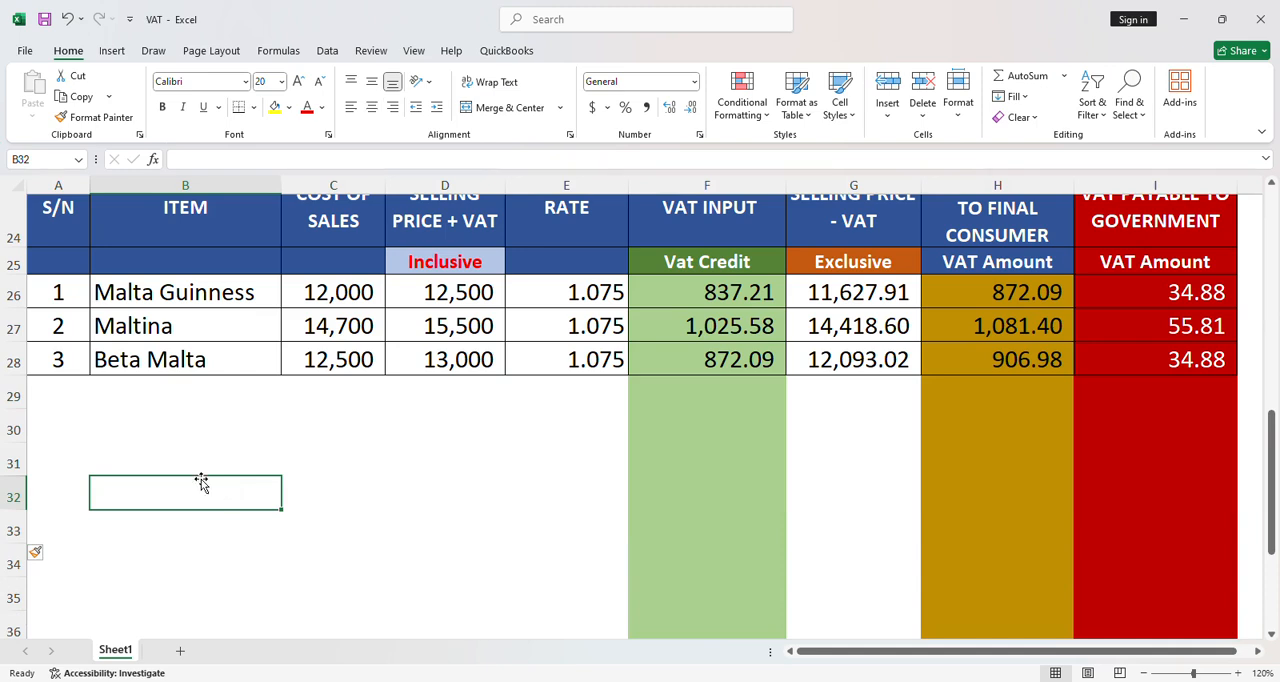
# Fill the Beta Malta row down through row 32 and start entering a new item name in row 29.
pyautogui.moveTo(58, 357); pyautogui.dragTo(1249, 516)
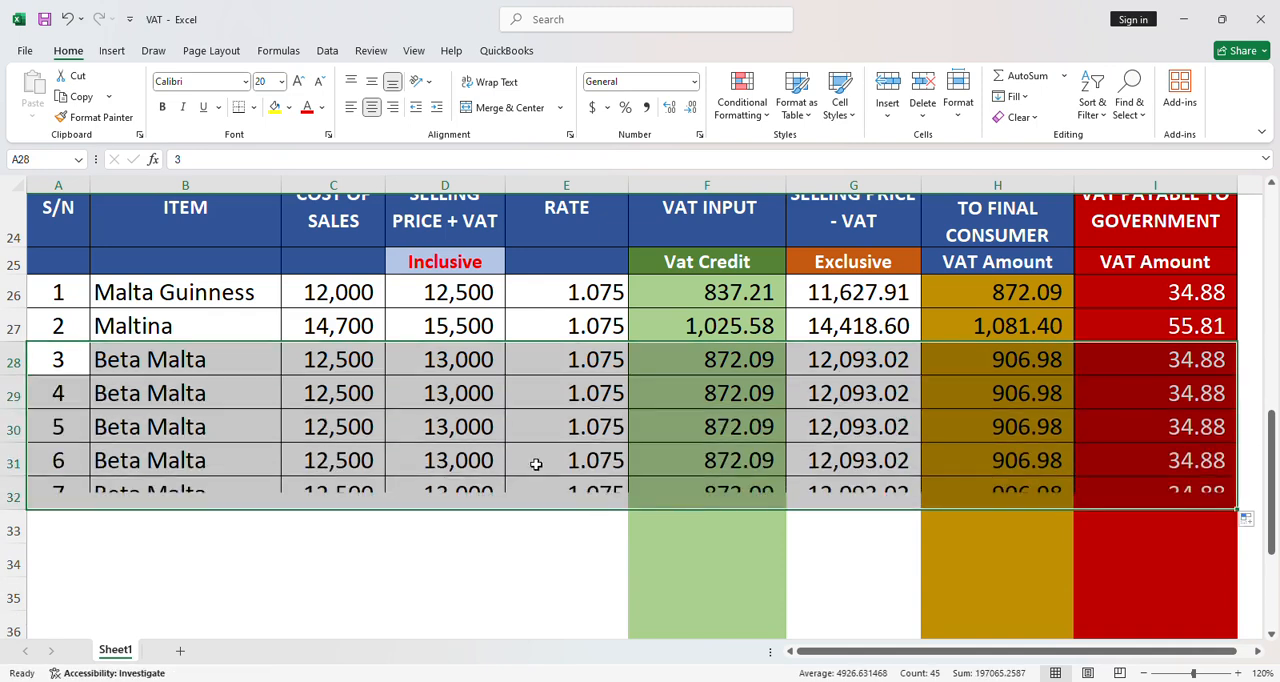
pyautogui.click(130, 392)
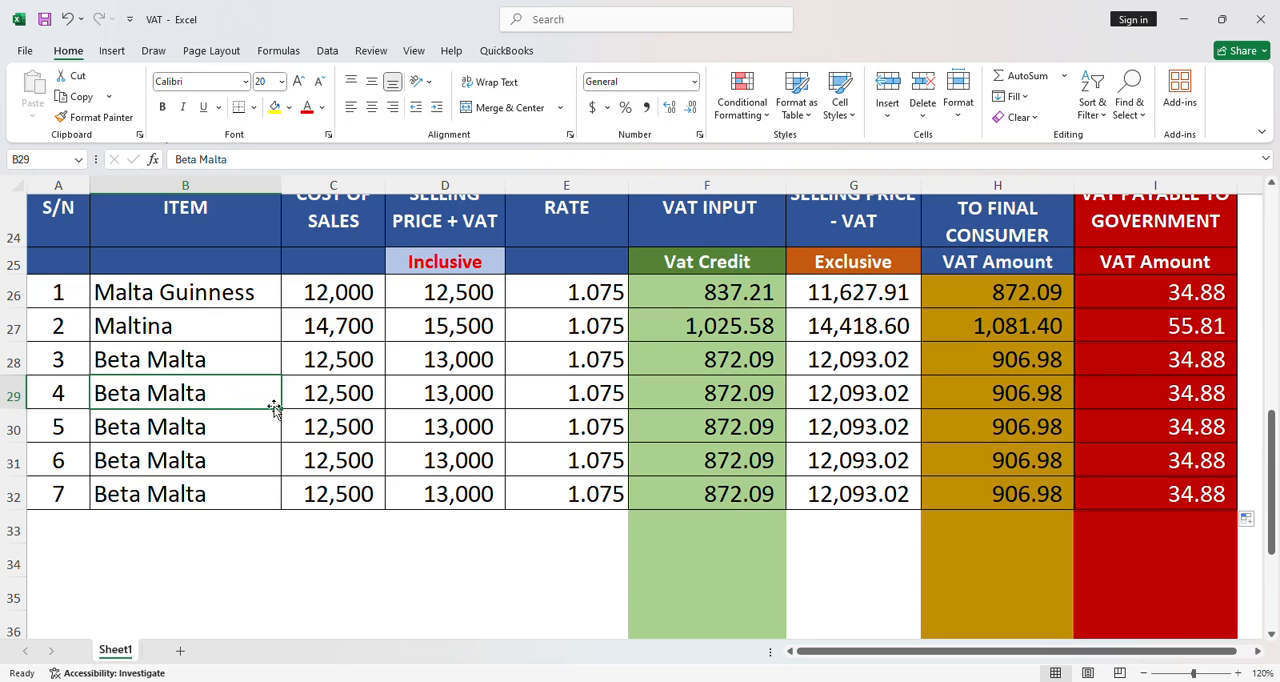
pyautogui.write('G')
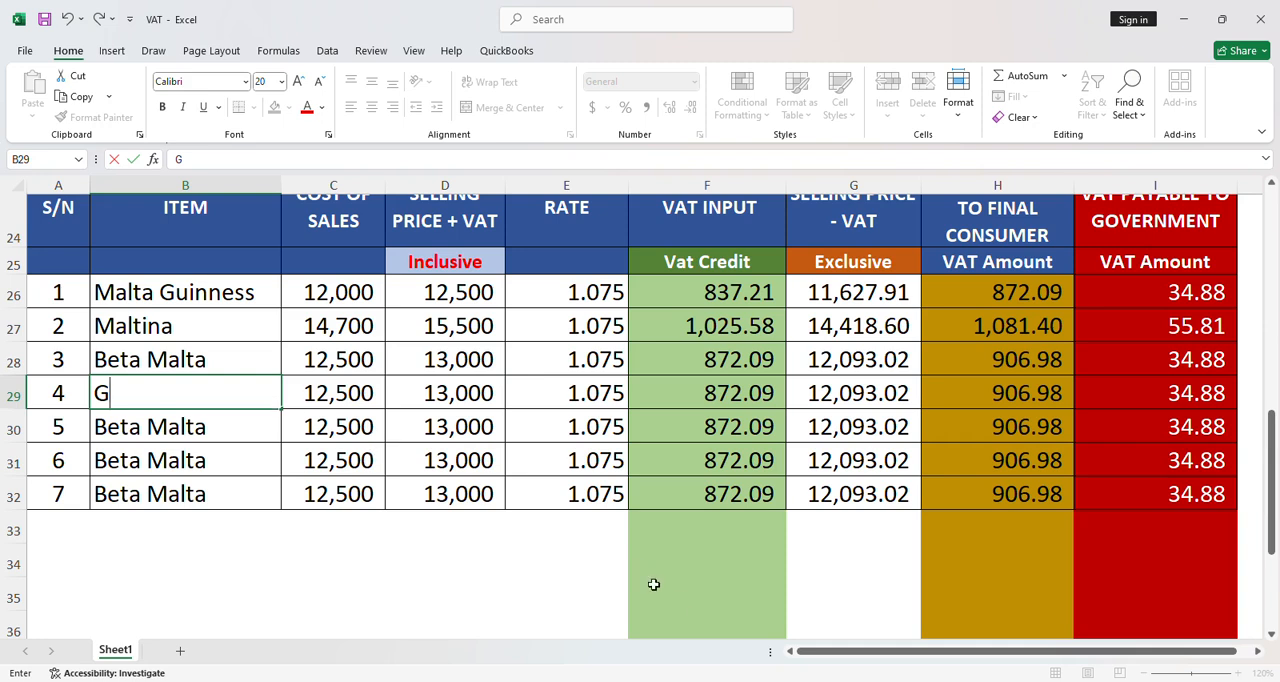
pyautogui.click(728, 681)
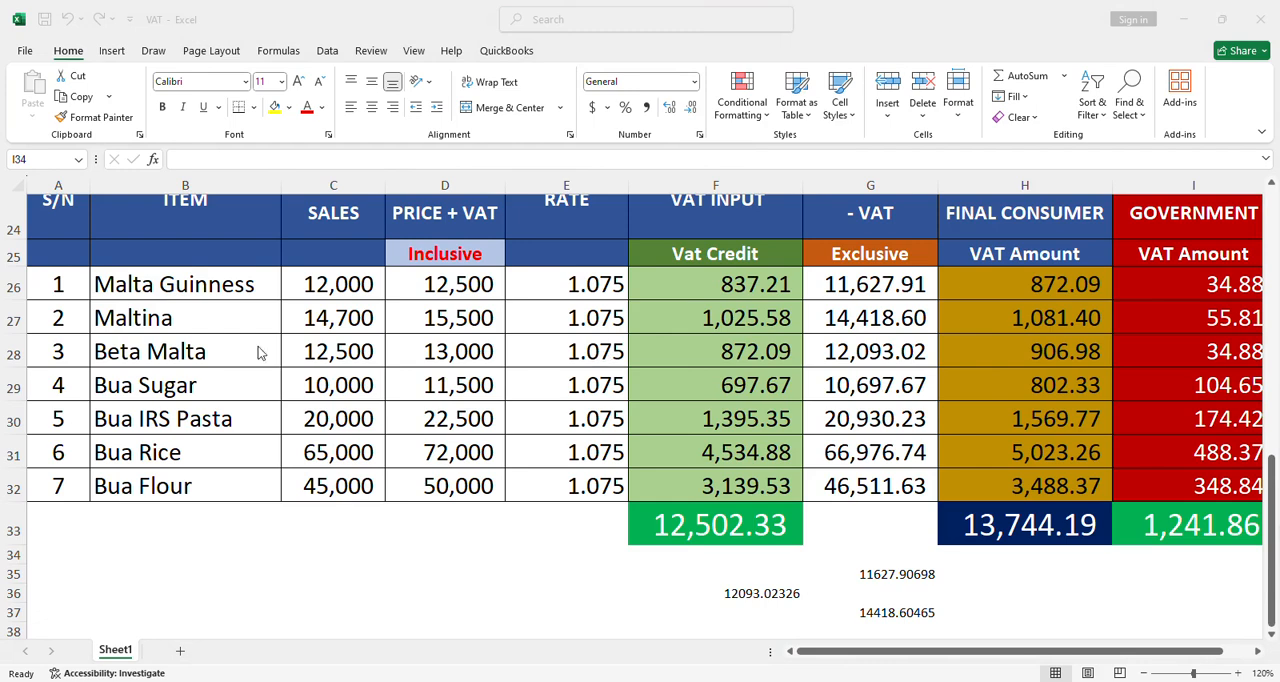
# Review the Bua product names in the VAT table, and switch back to the purchase order in QuickBooks.
pyautogui.click(138, 362)
pyautogui.click(143, 384)
pyautogui.click(146, 419)
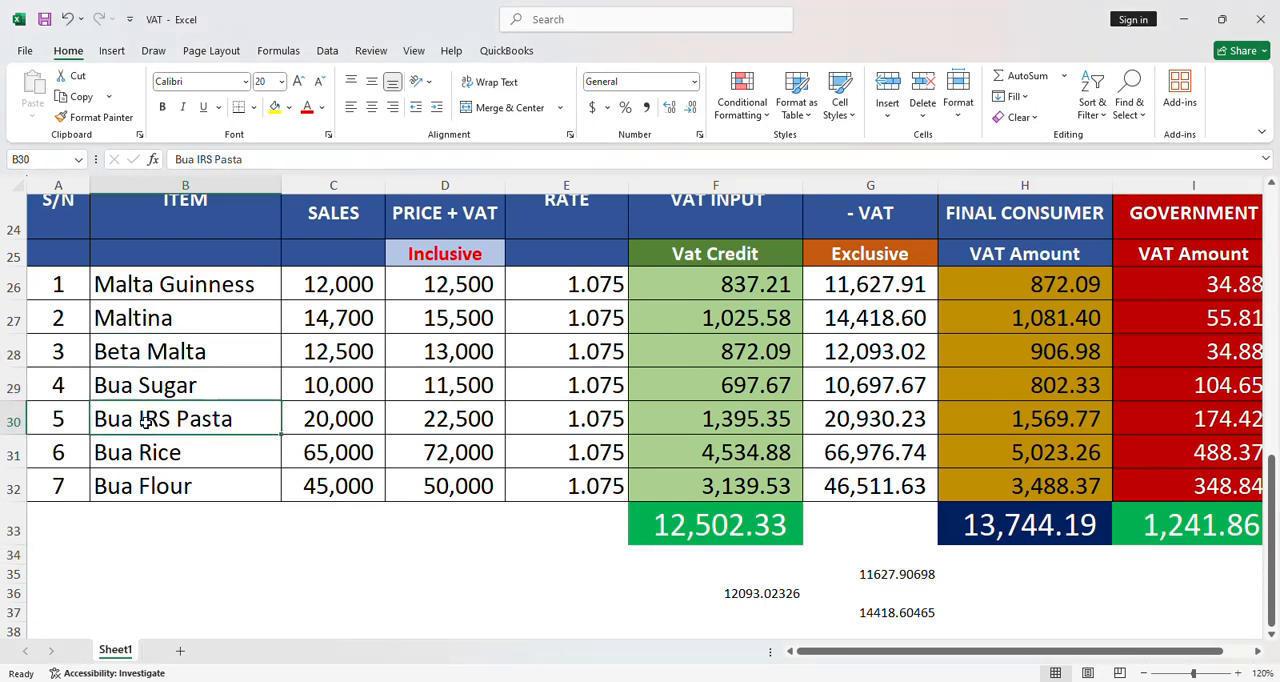
pyautogui.click(147, 478)
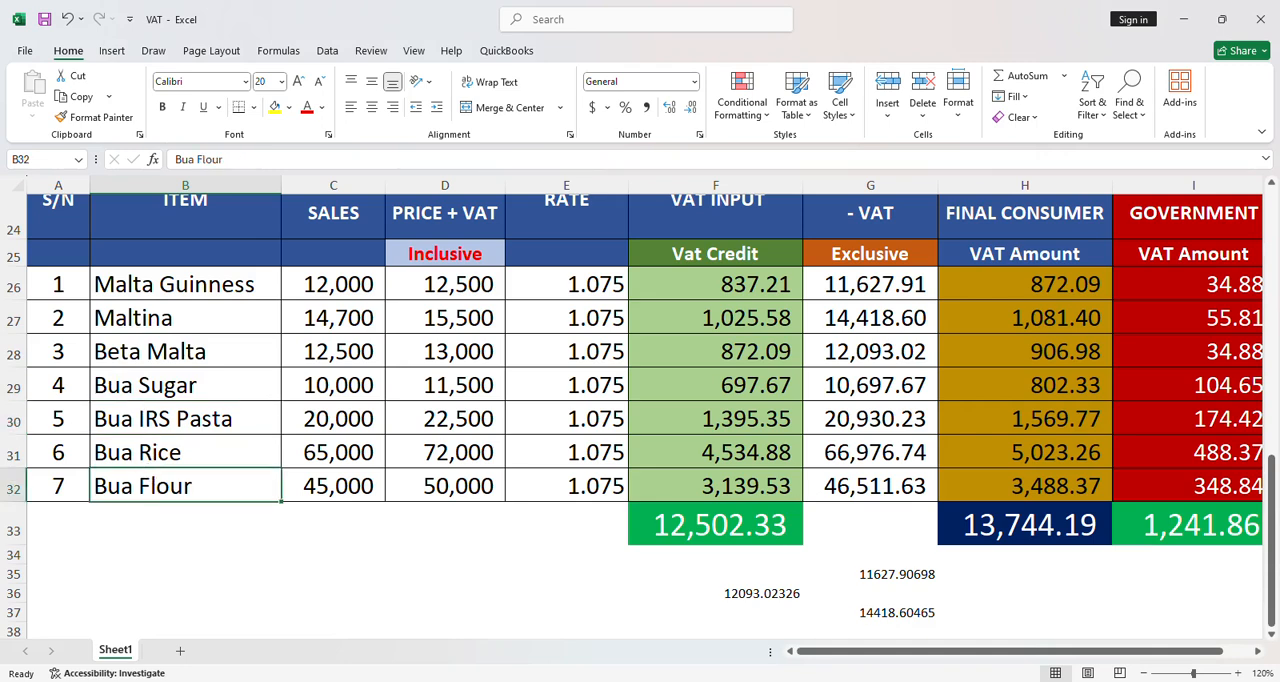
pyautogui.click(820, 680)
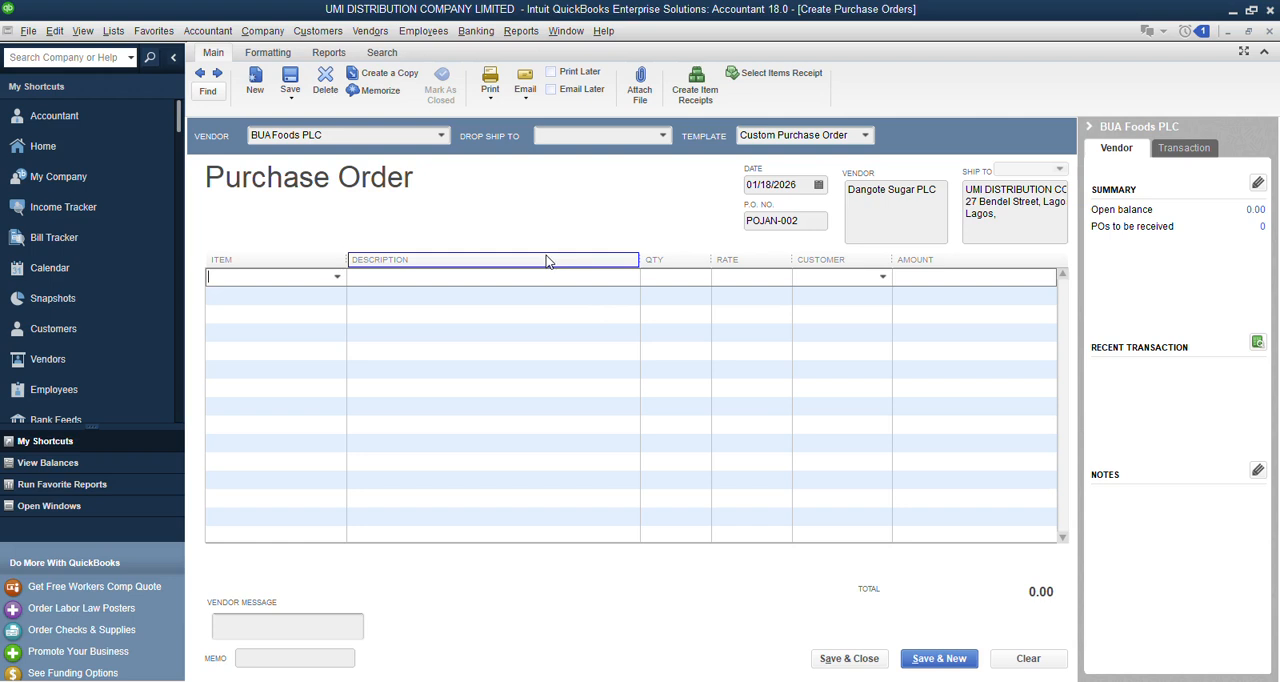
# Restore the maximized purchase order to a smaller window and view the item choices for its first line.
pyautogui.click(336, 282)
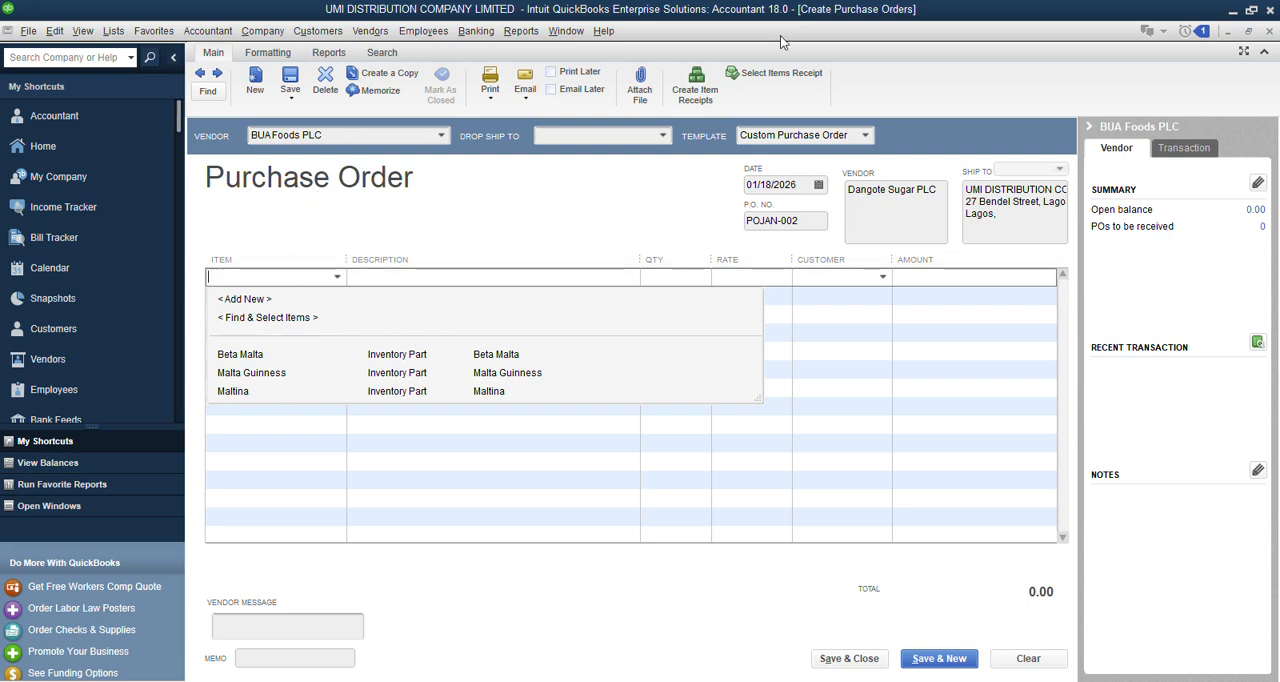
pyautogui.click(1248, 31)
pyautogui.click(1248, 31)
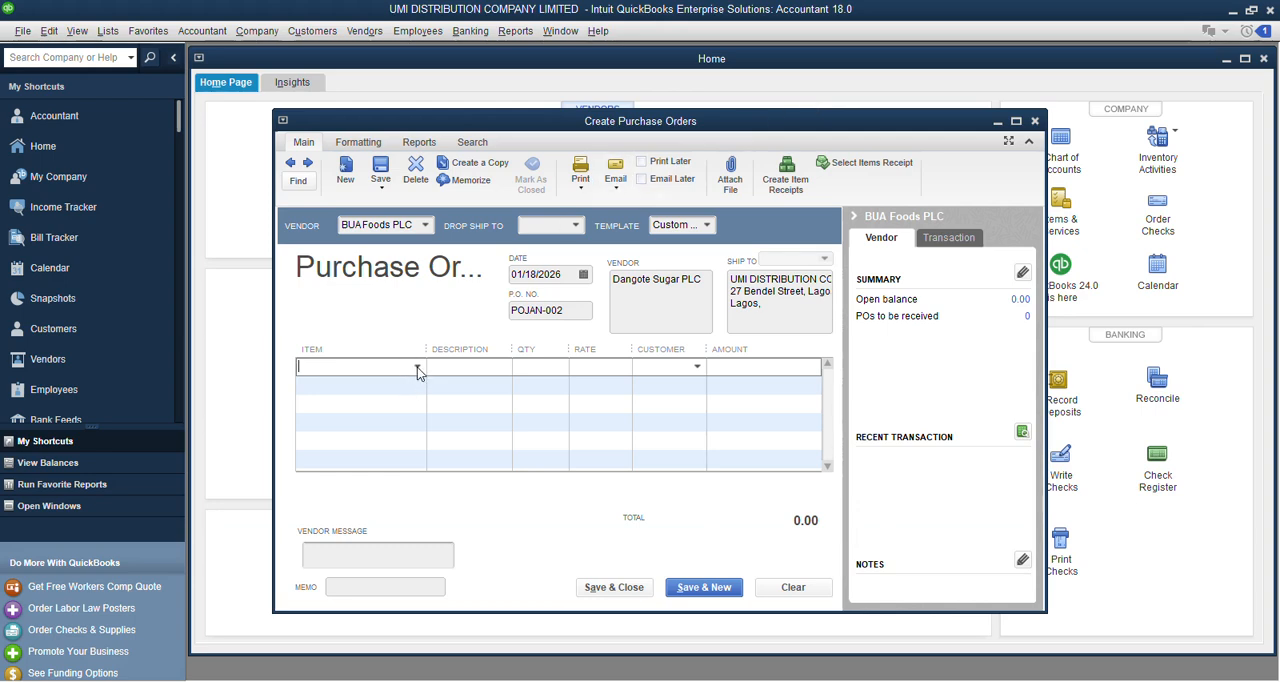
pyautogui.click(417, 366)
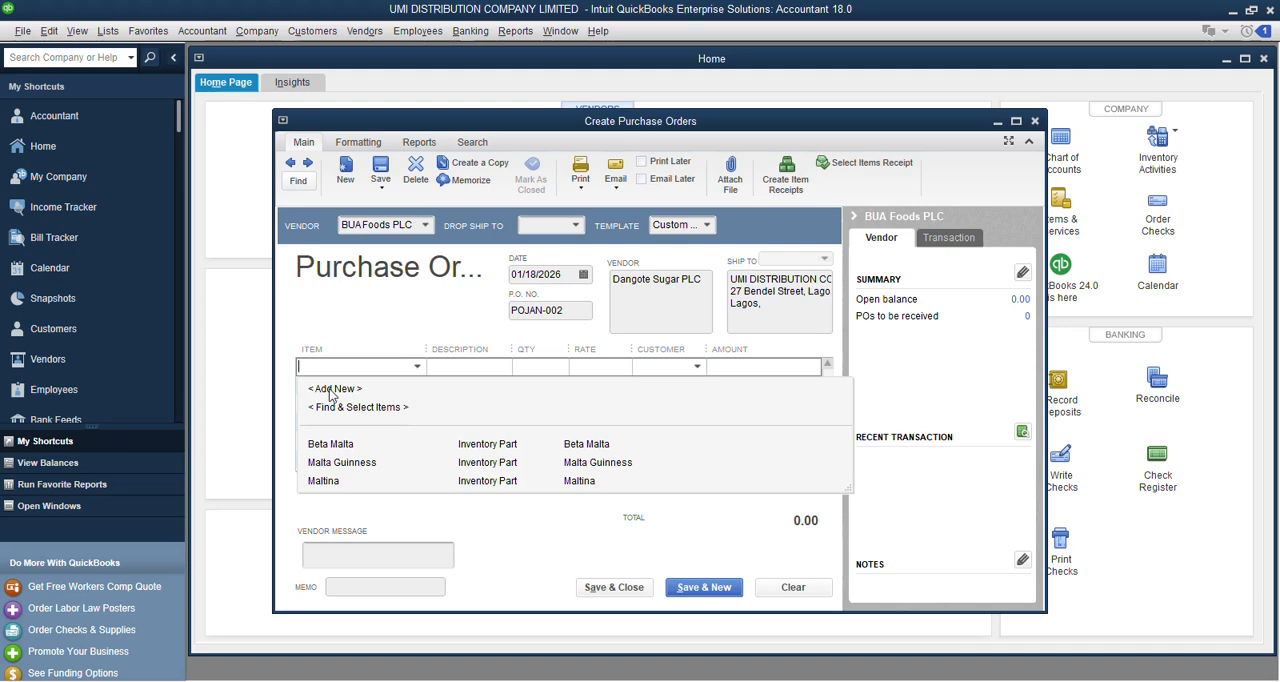
# Open the Item List, view the commands available for managing items, and close the list.
pyautogui.click(107, 31)
pyautogui.click(107, 31)
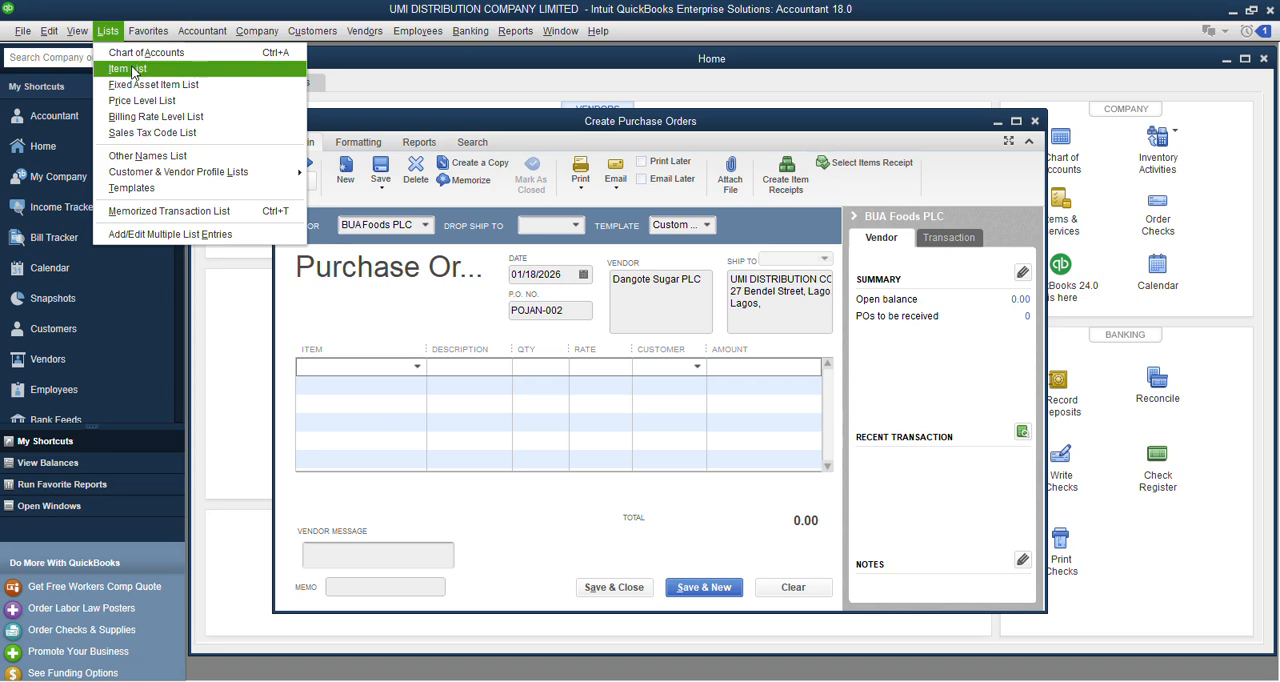
pyautogui.click(130, 69)
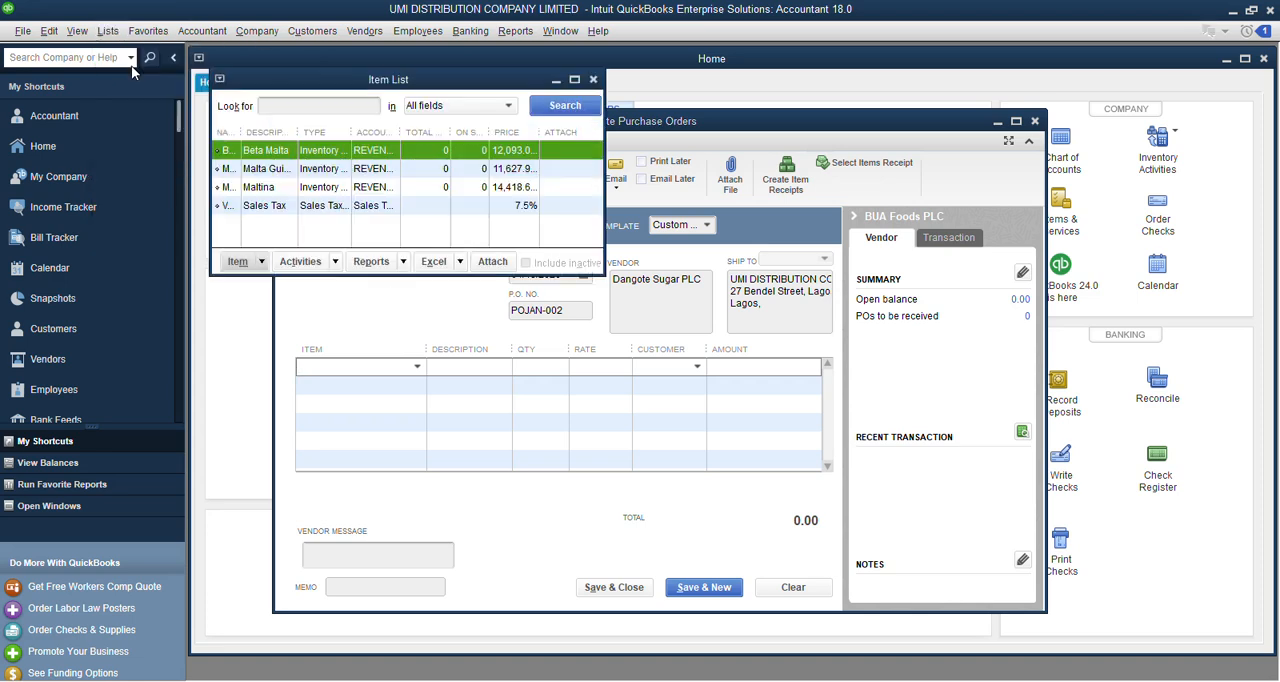
pyautogui.click(258, 266)
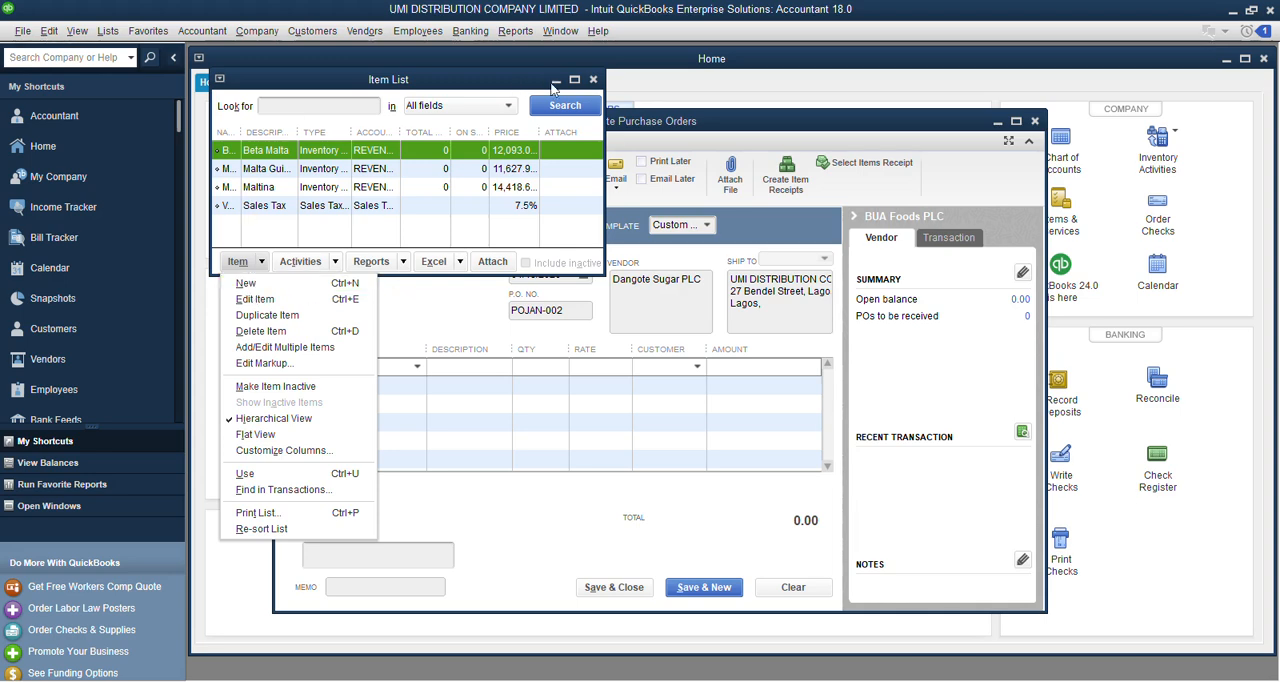
pyautogui.click(594, 81)
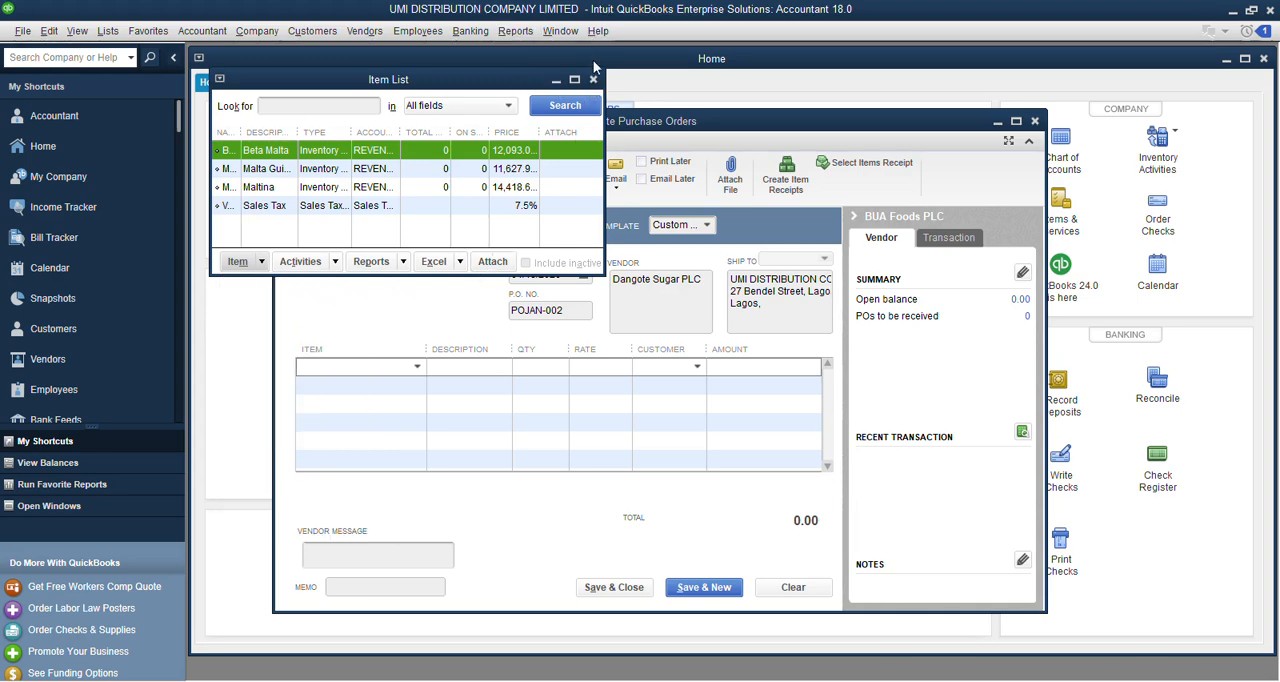
pyautogui.click(594, 80)
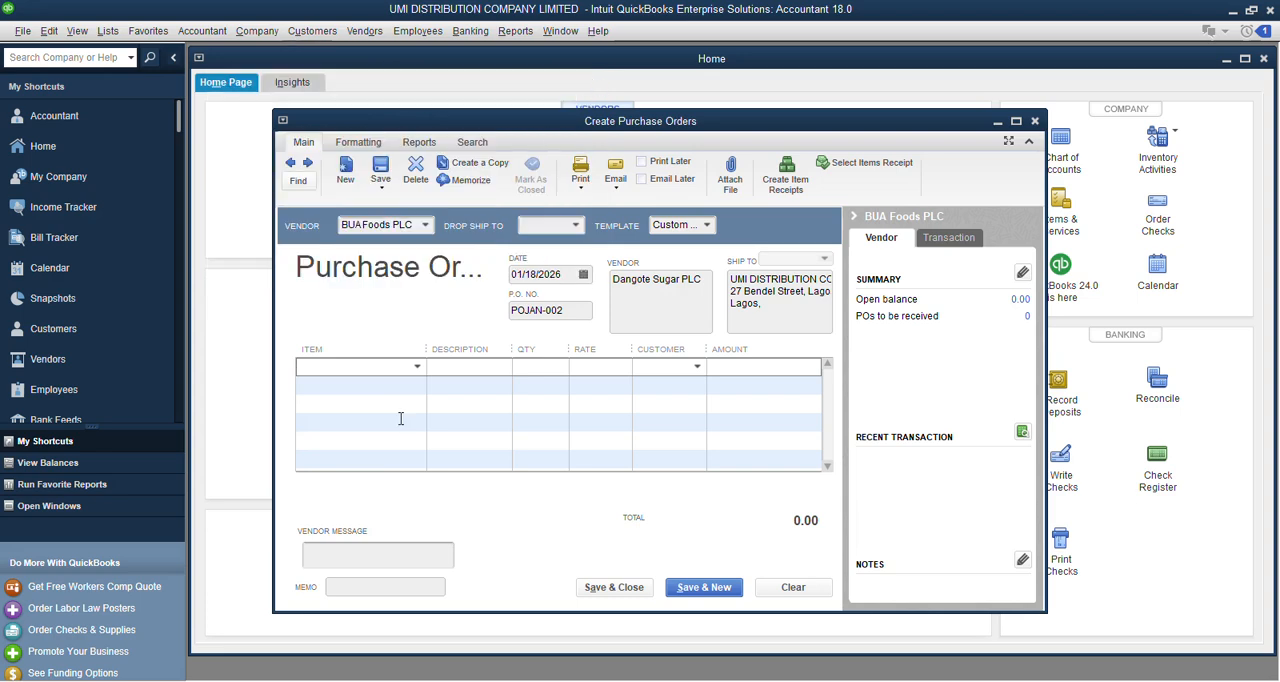
# Add a new item from the purchase order's first line with the type Inventory Part.
pyautogui.click(416, 368)
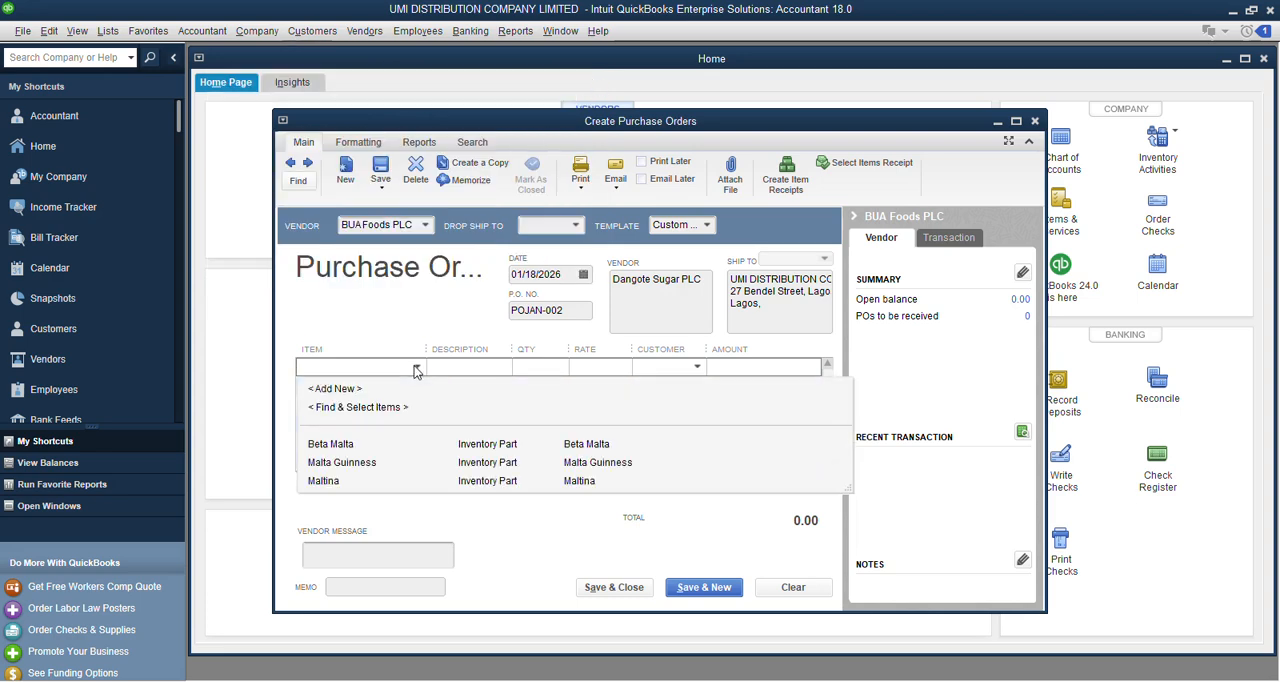
pyautogui.click(330, 390)
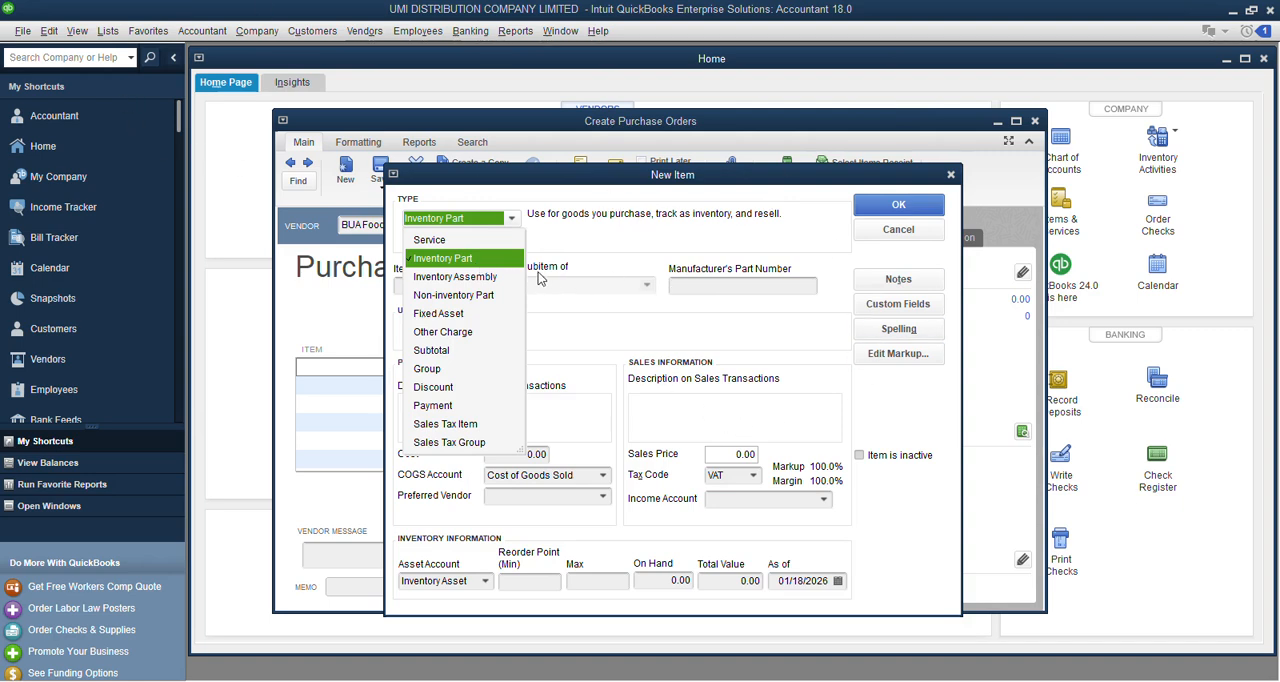
pyautogui.click(457, 259)
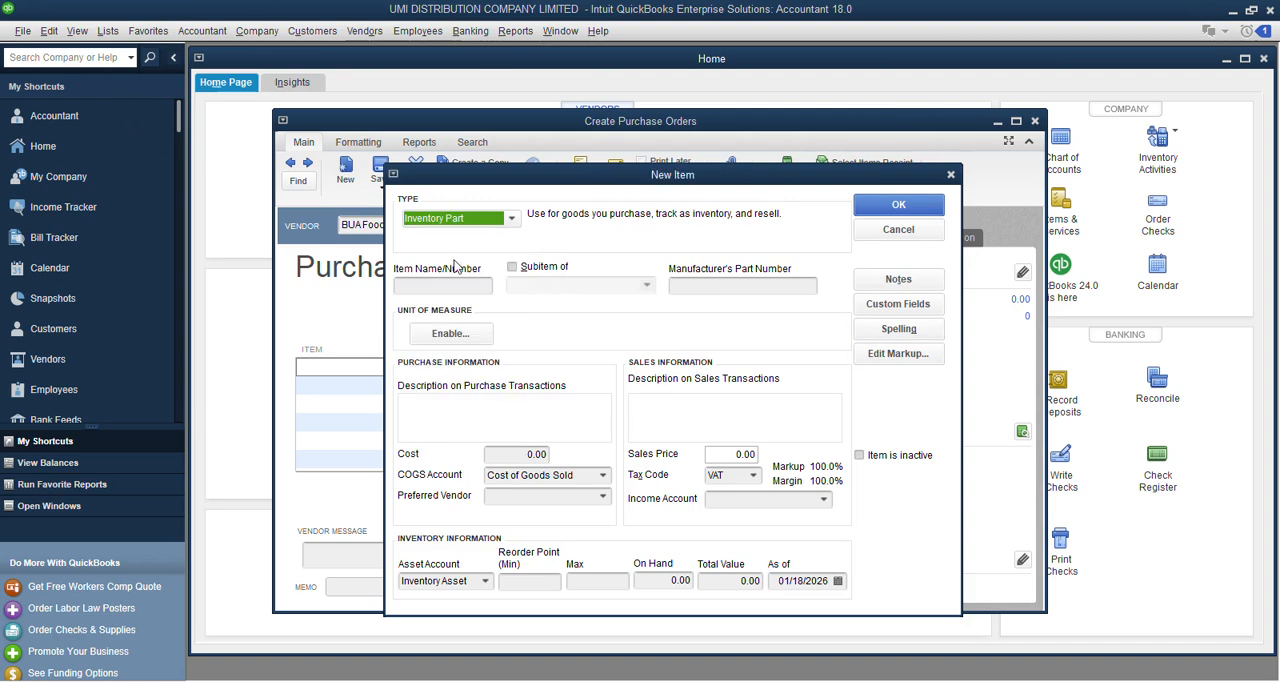
# Switch to the VAT workbook in Excel, copy the name Bua Sugar from cell B29, and return to QuickBooks.
pyautogui.click(762, 680)
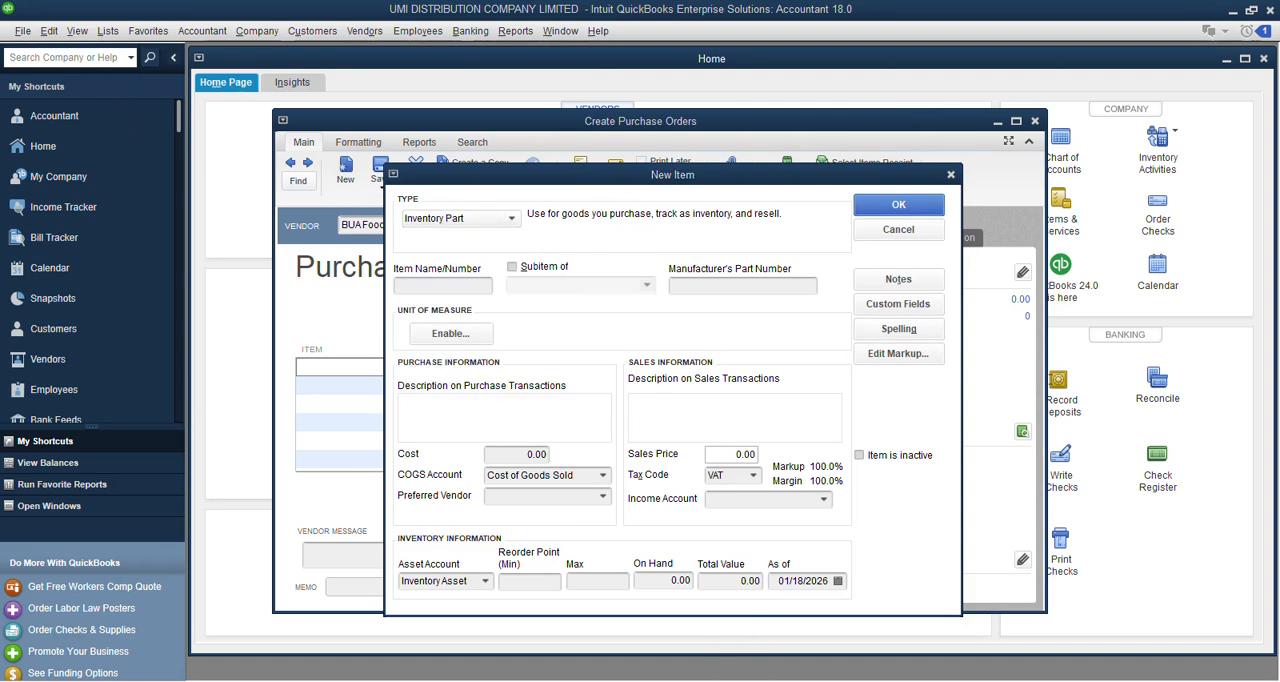
pyautogui.click(152, 386)
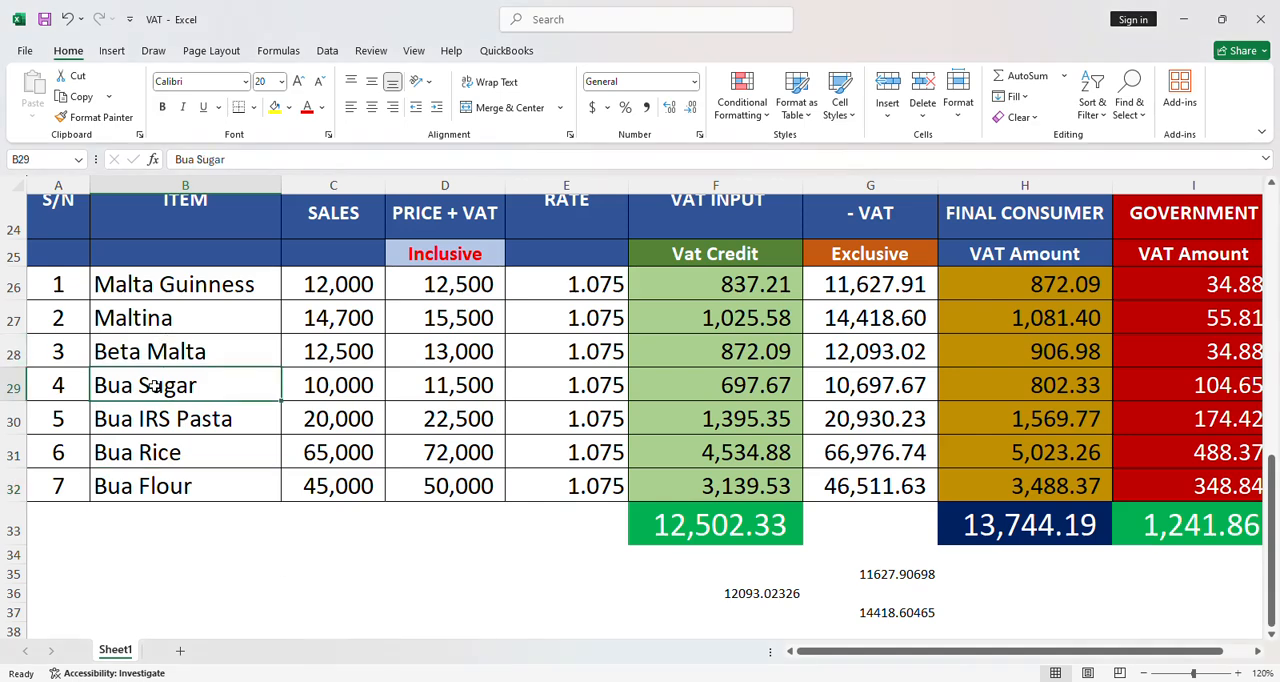
pyautogui.doubleClick(214, 386)
pyautogui.moveTo(214, 386); pyautogui.dragTo(78, 385)
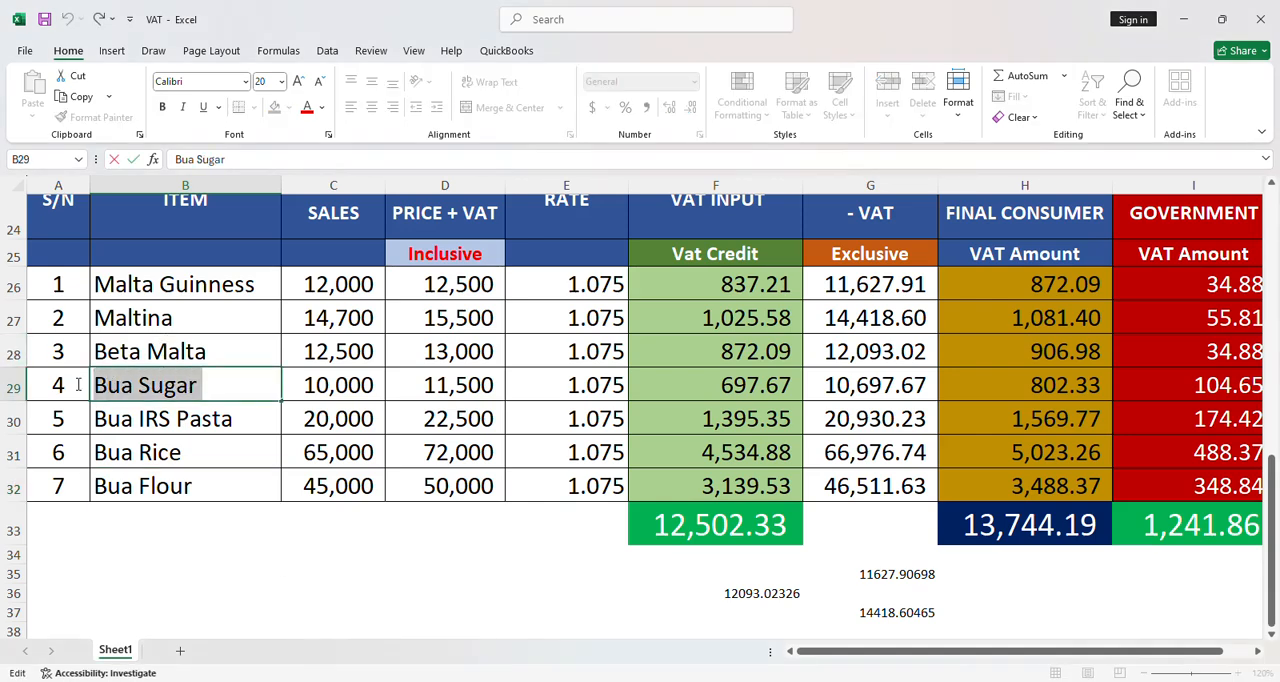
pyautogui.rightClick(142, 390)
pyautogui.click(168, 429)
pyautogui.hotkey('alt', 'Tab')
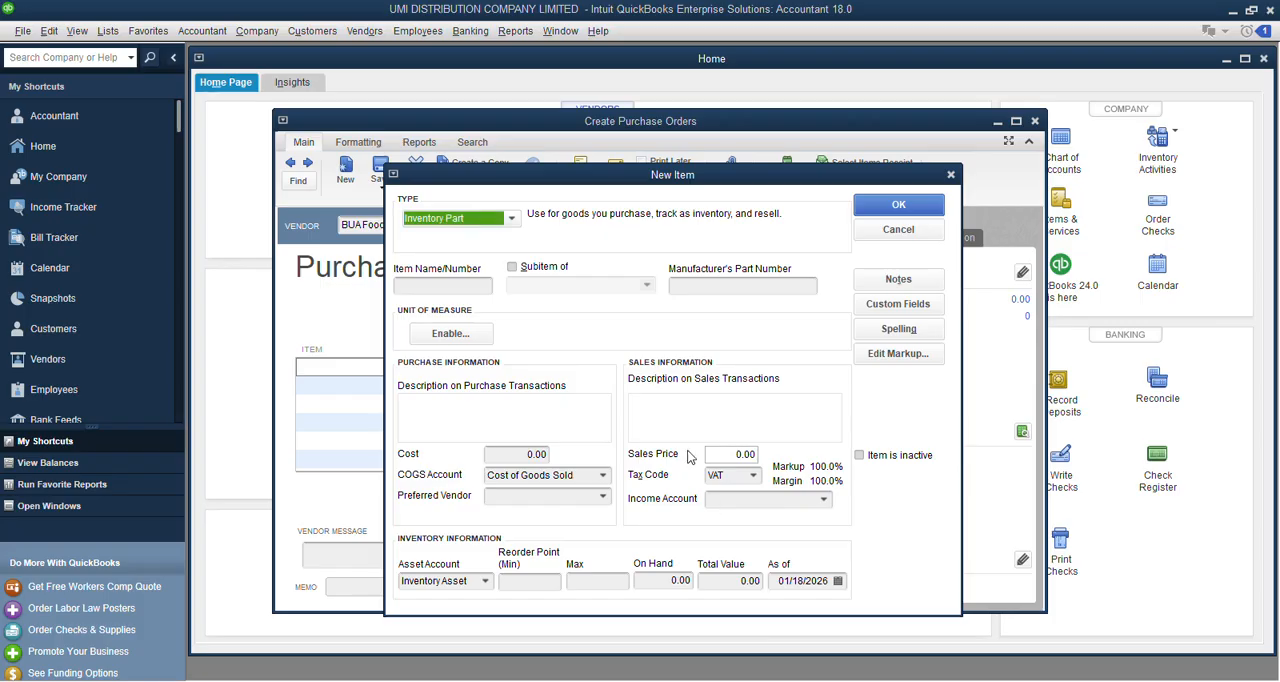
# Enter Bua Sugar as the new item's name and as its description on purchase transactions.
pyautogui.click(426, 285)
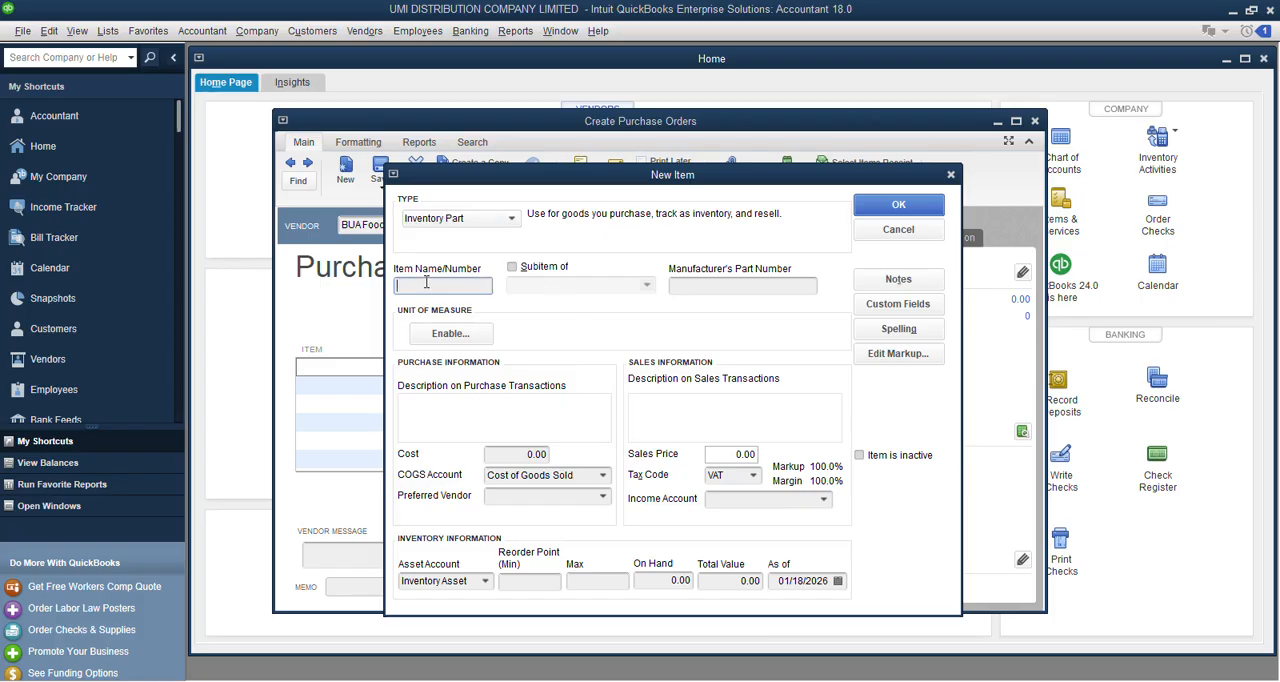
pyautogui.write('Bua Sugar')
pyautogui.press('Tab')
pyautogui.click(492, 412)
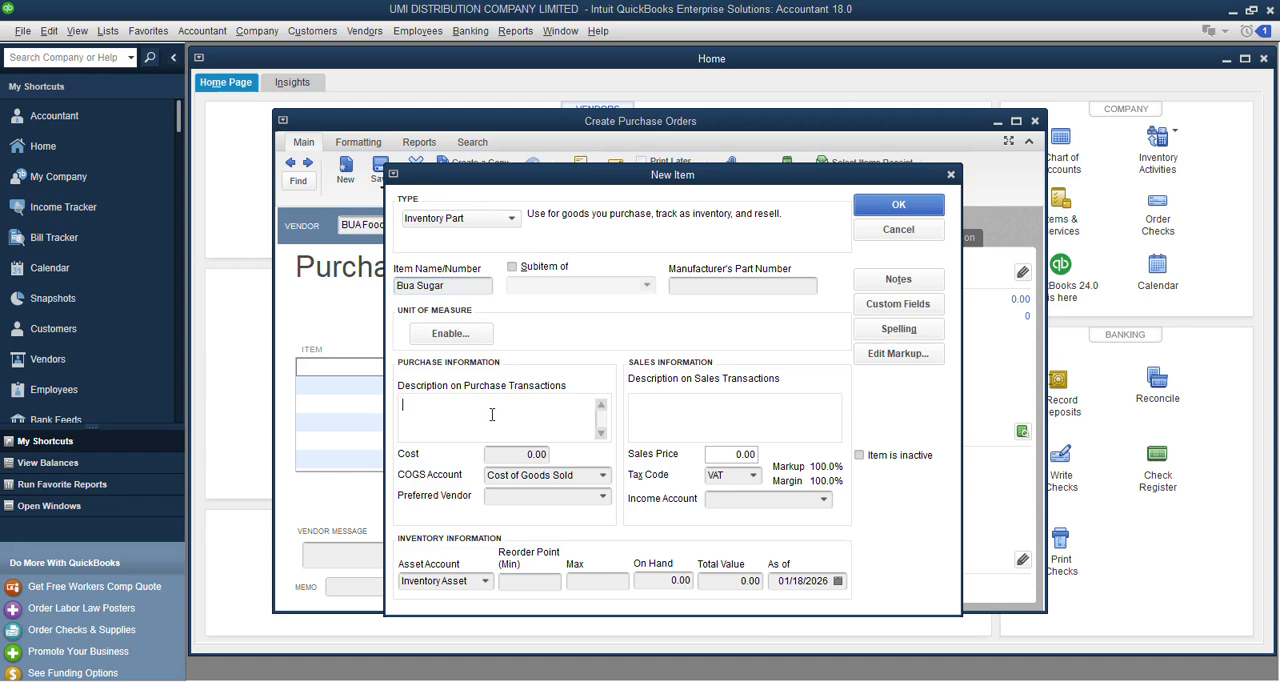
pyautogui.hotkey('ctrl', 'v')
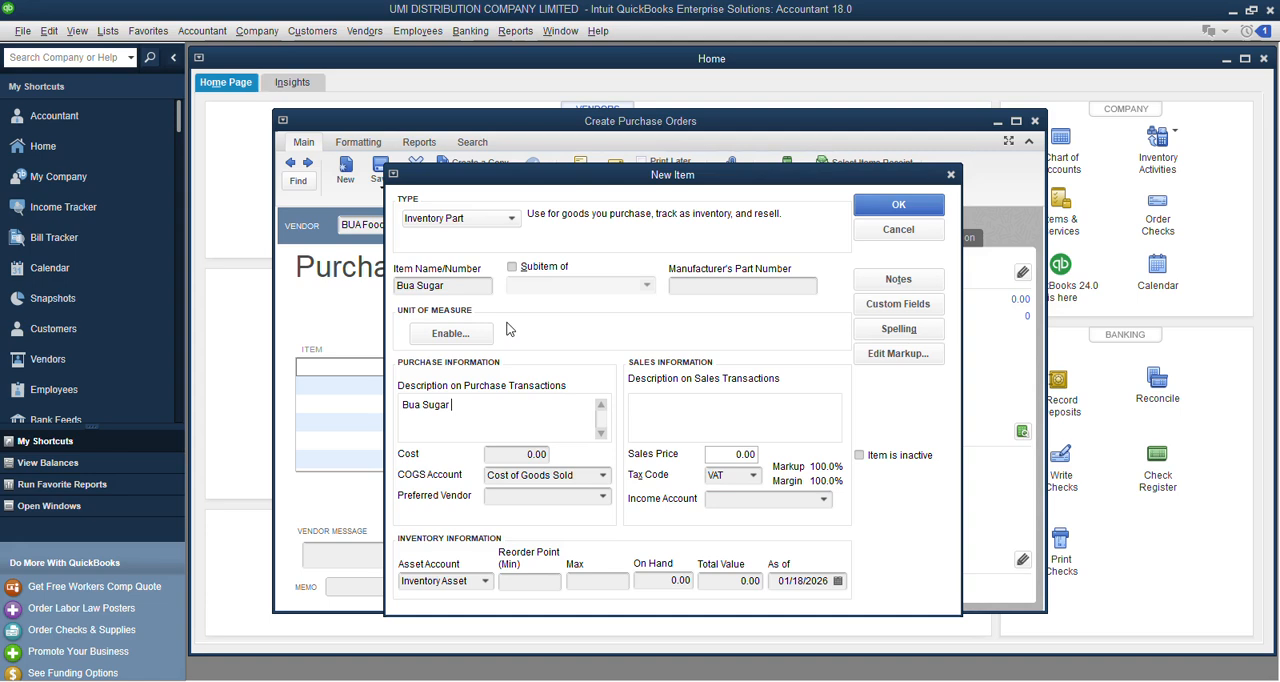
# Make Bua Sugar a subitem and begin a new parent item for it with the type Inventory Part.
pyautogui.click(511, 268)
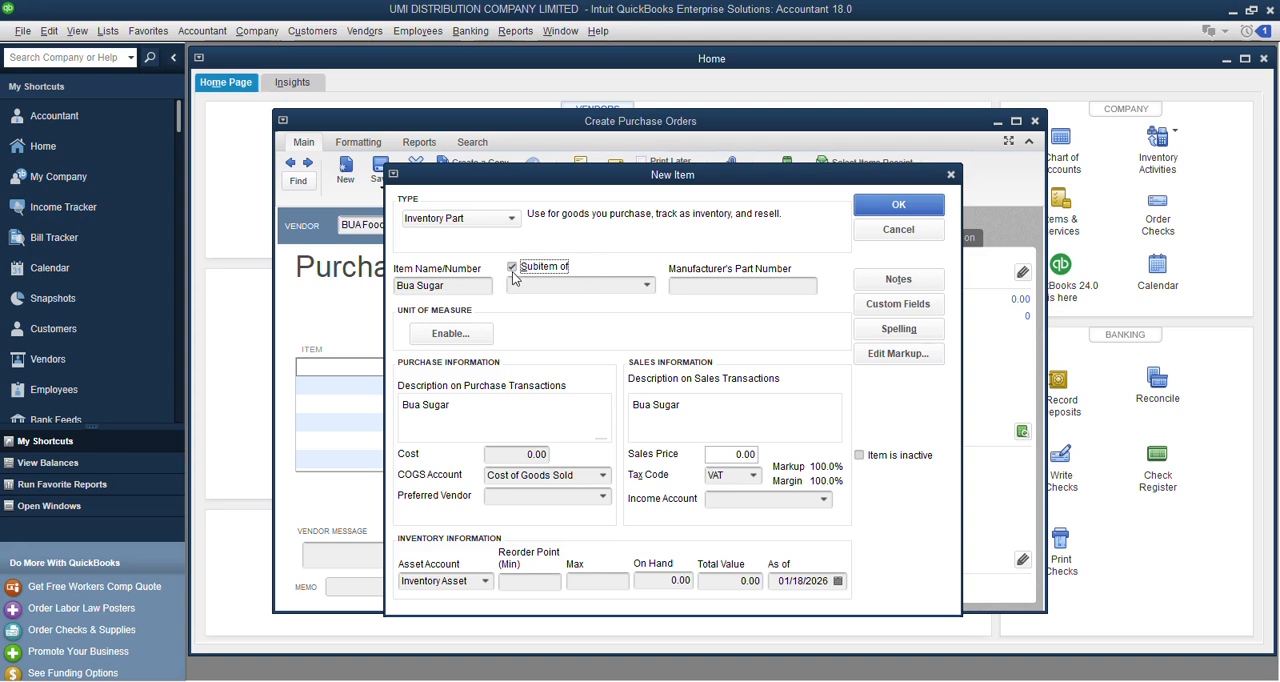
pyautogui.click(645, 287)
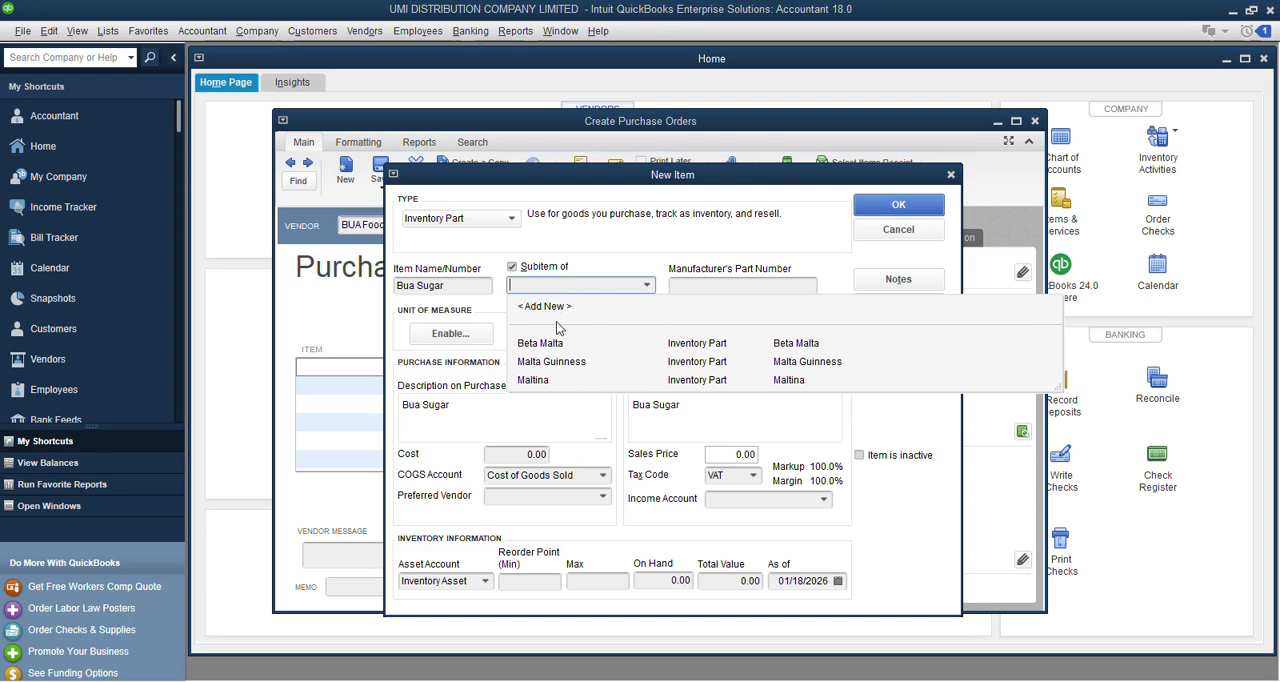
pyautogui.click(541, 307)
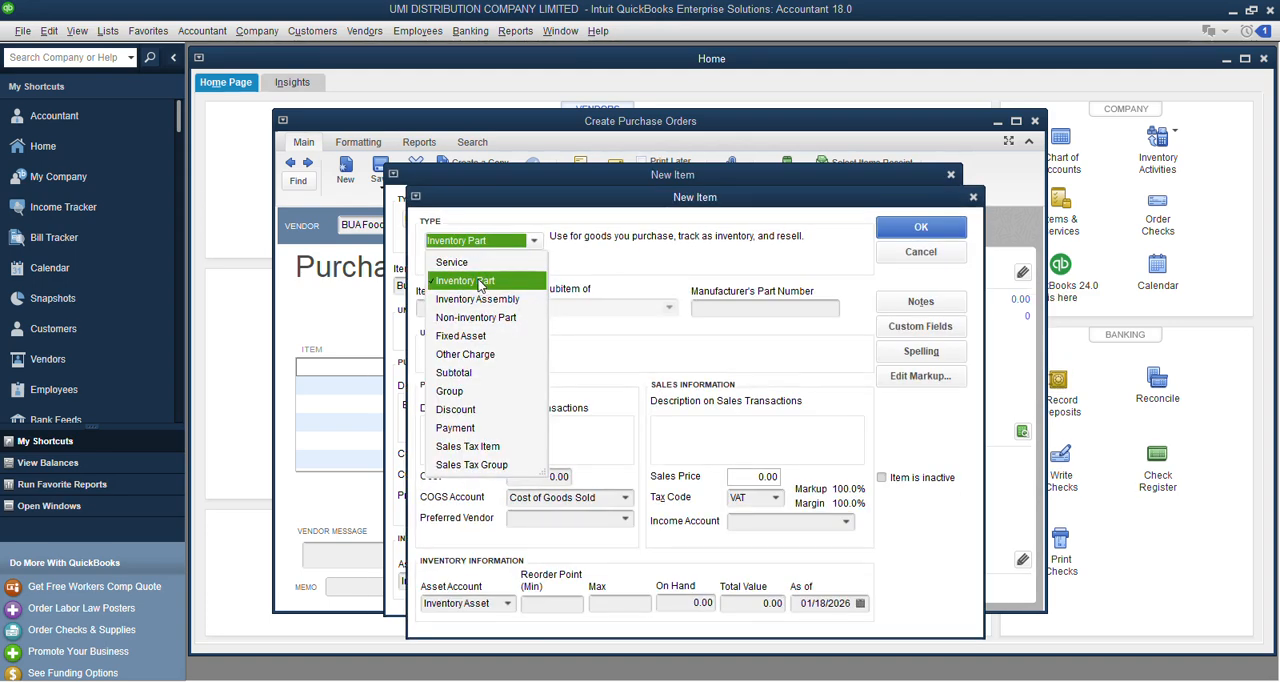
pyautogui.click(480, 286)
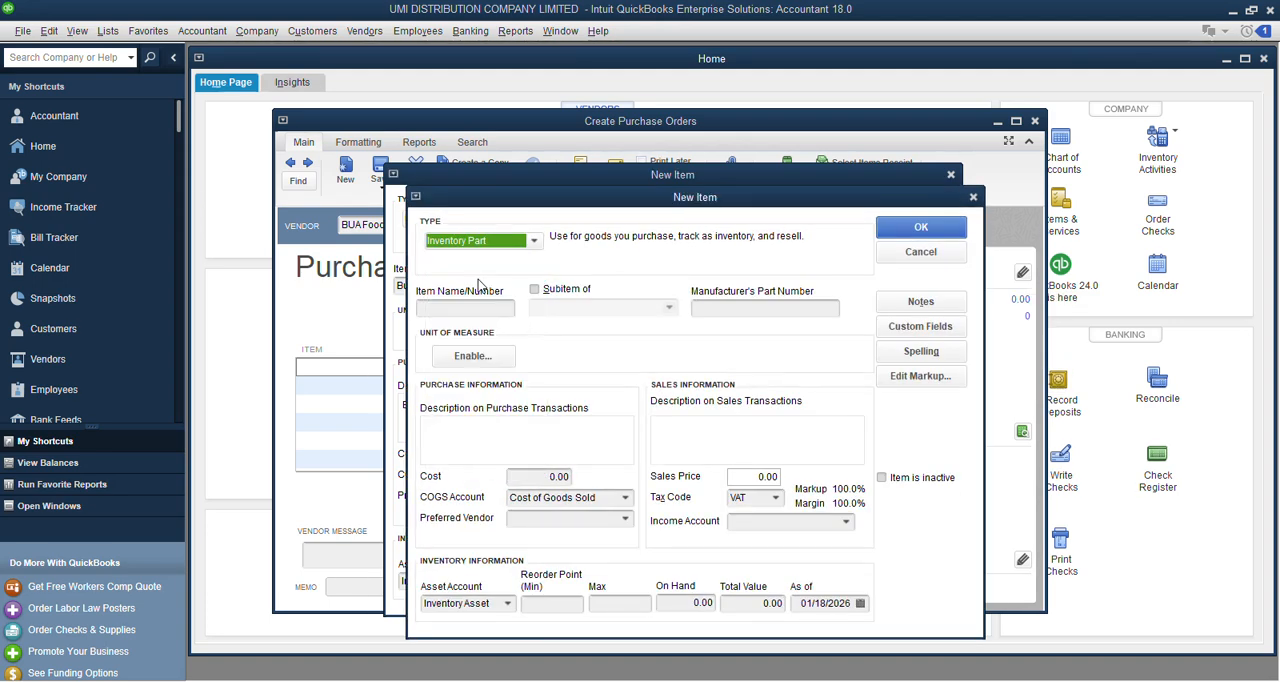
# Name the parent item BUA PRODUCTS and reuse that name as its description on purchase transactions.
pyautogui.click(463, 310)
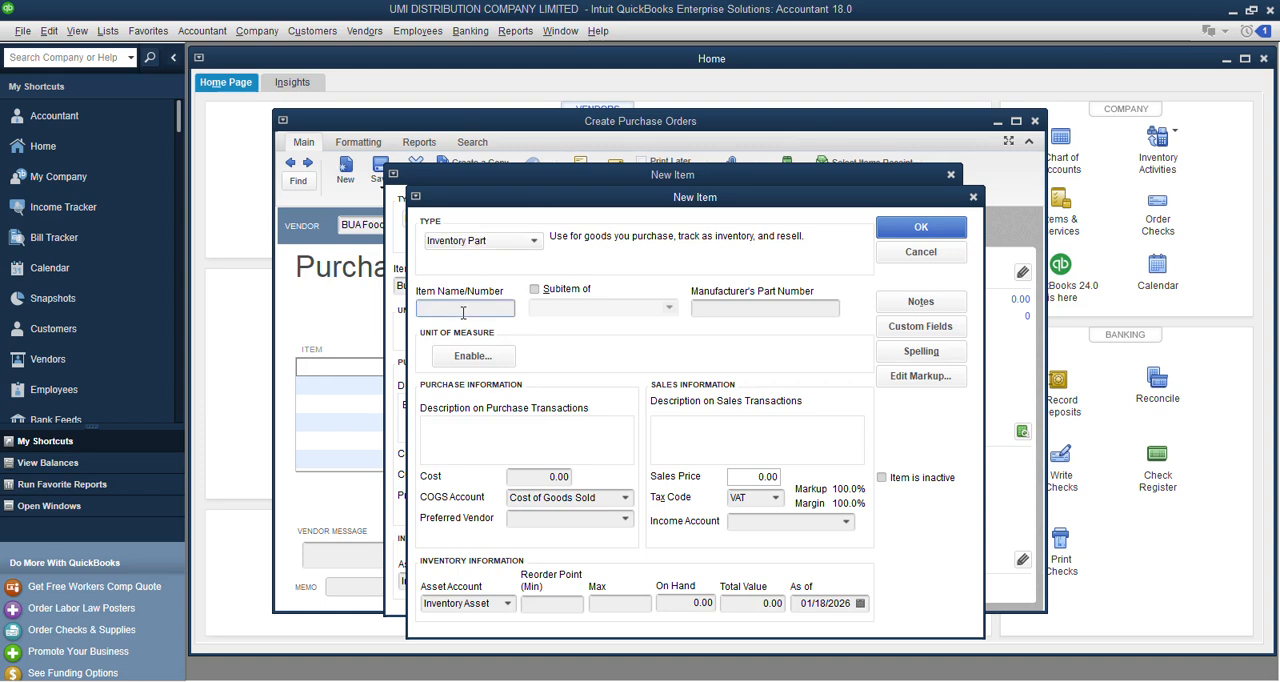
pyautogui.write('BUA PRODUCTS')
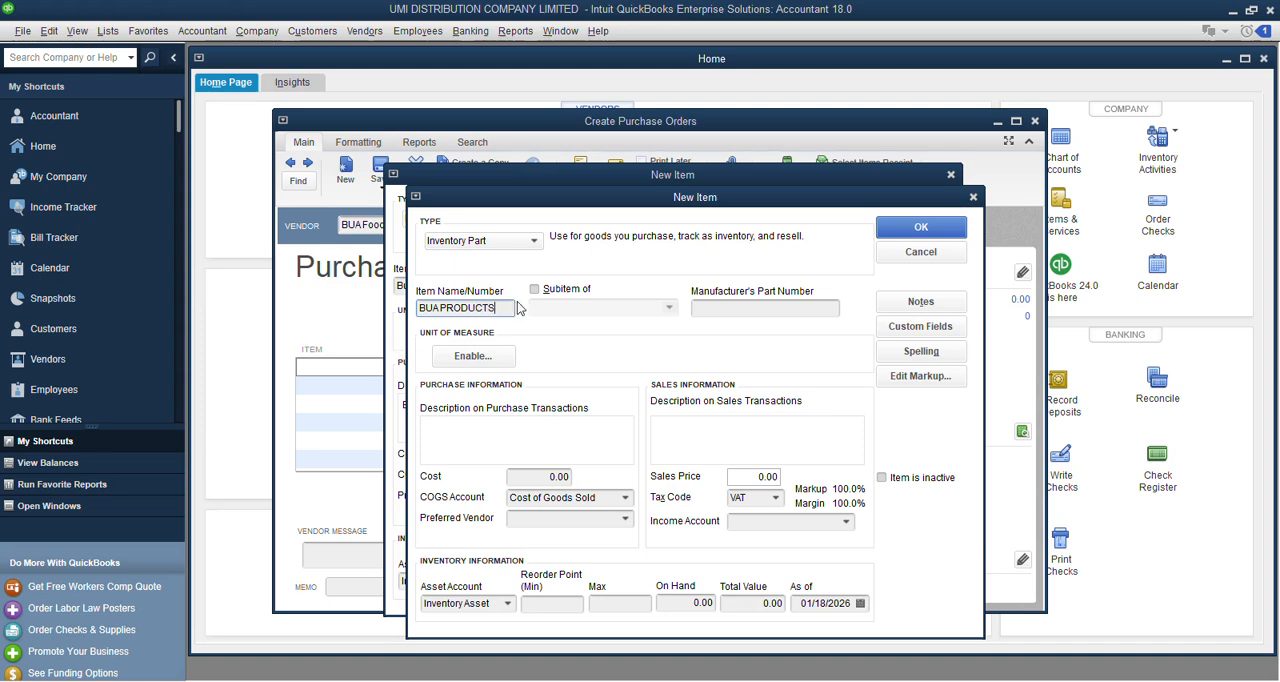
pyautogui.moveTo(516, 308); pyautogui.dragTo(378, 316)
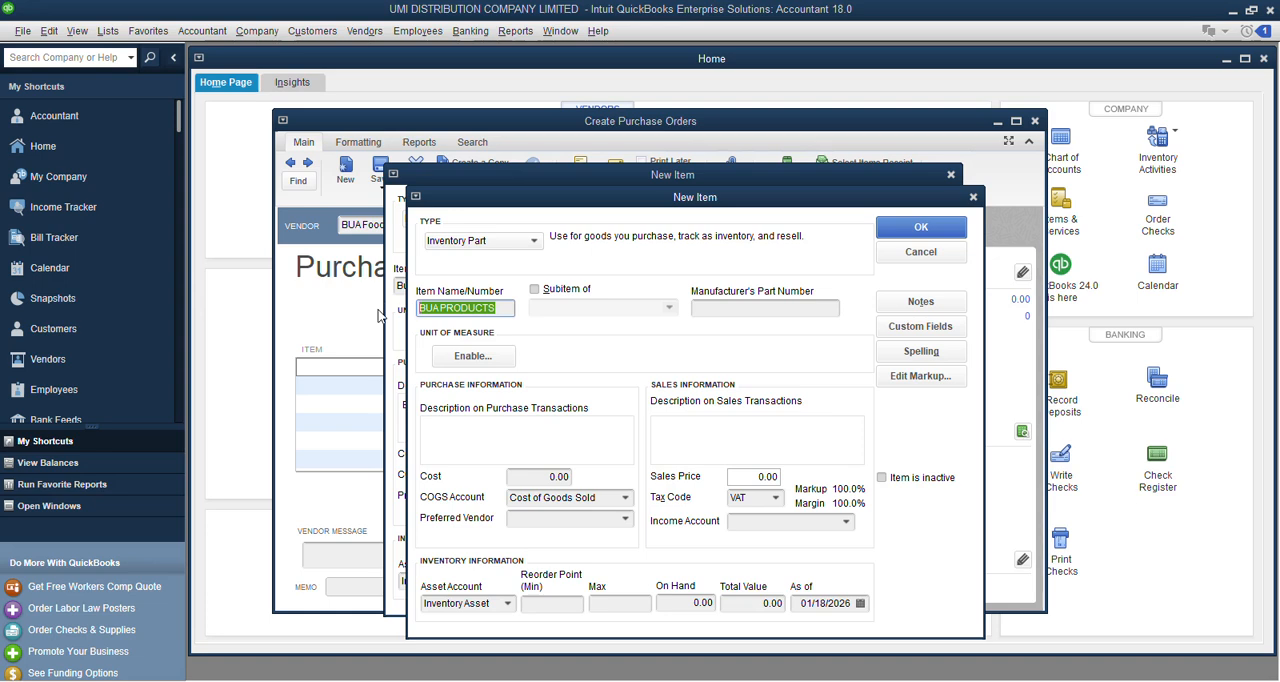
pyautogui.click(447, 438)
pyautogui.hotkey('ctrl', 'v')
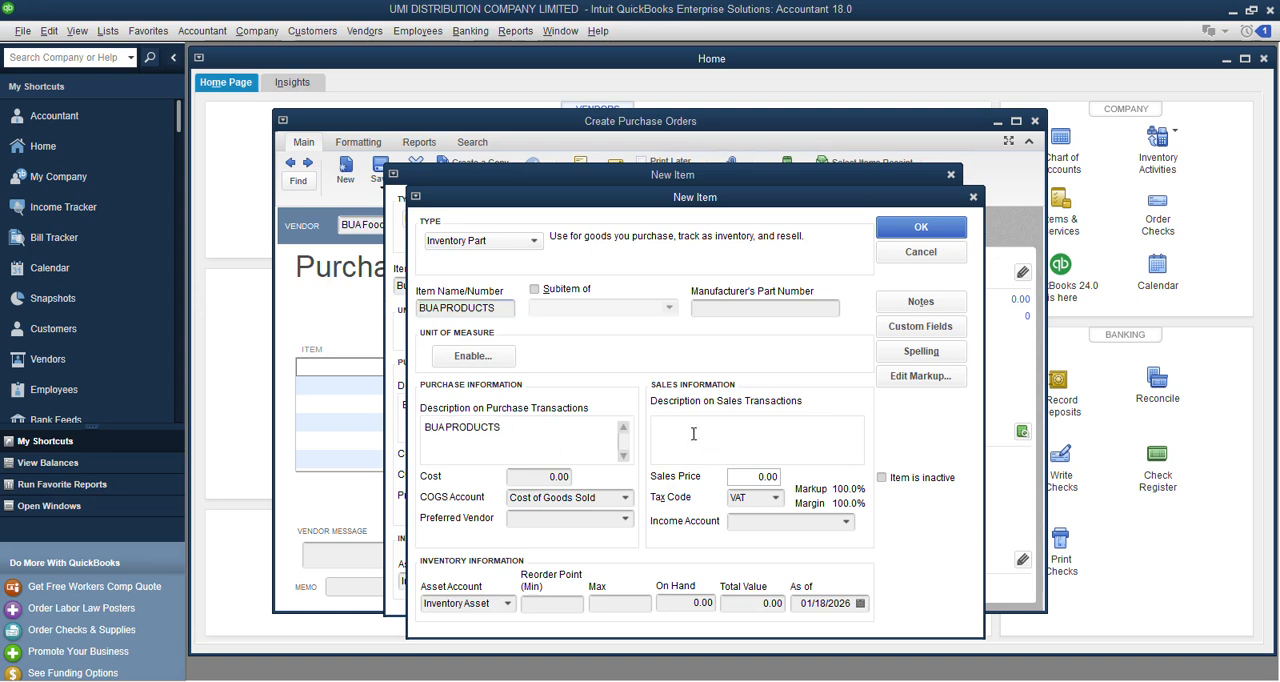
# Add a new Cost of Goods Sold account for the parent item, named COGS - BUA Products, and mark it as a subaccount.
pyautogui.click(629, 501)
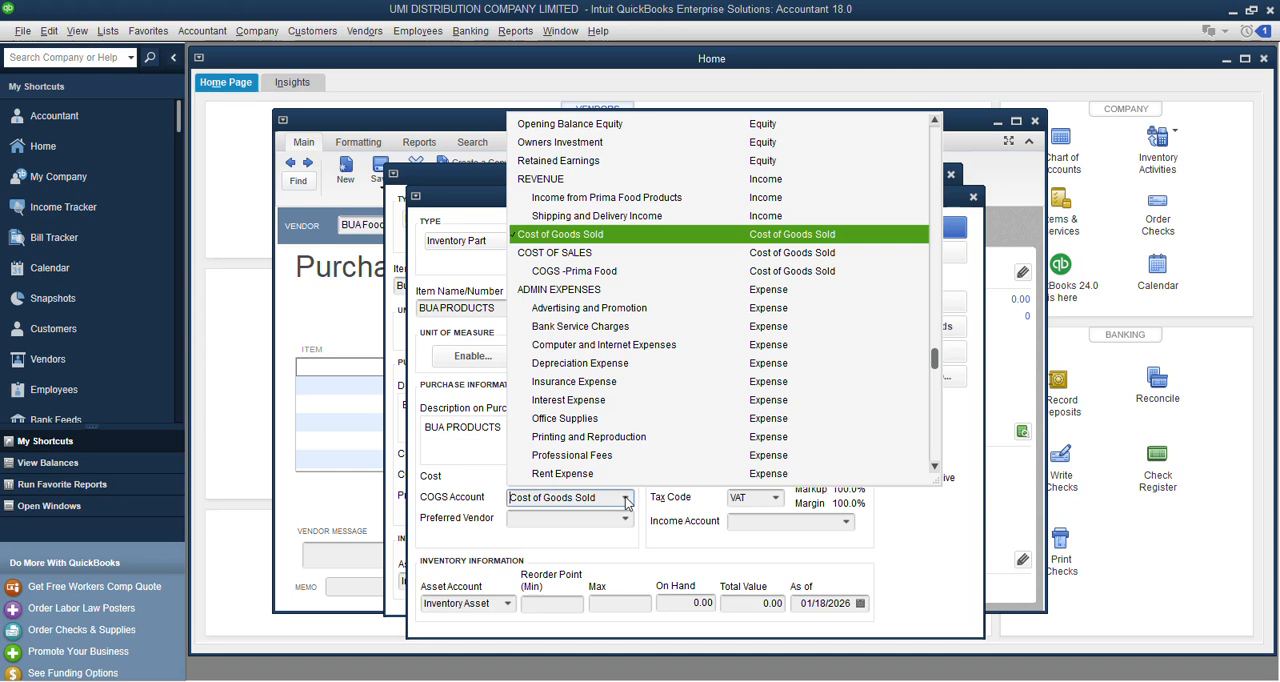
pyautogui.scroll(6, 690, 414)
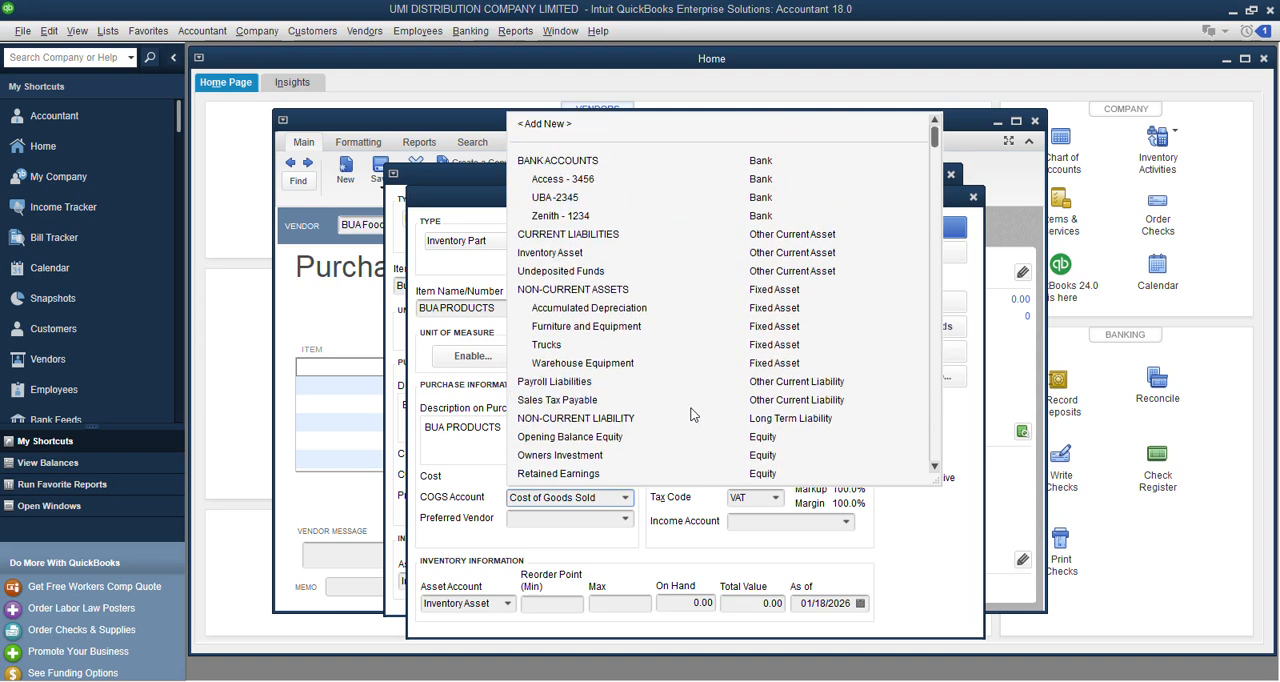
pyautogui.click(541, 125)
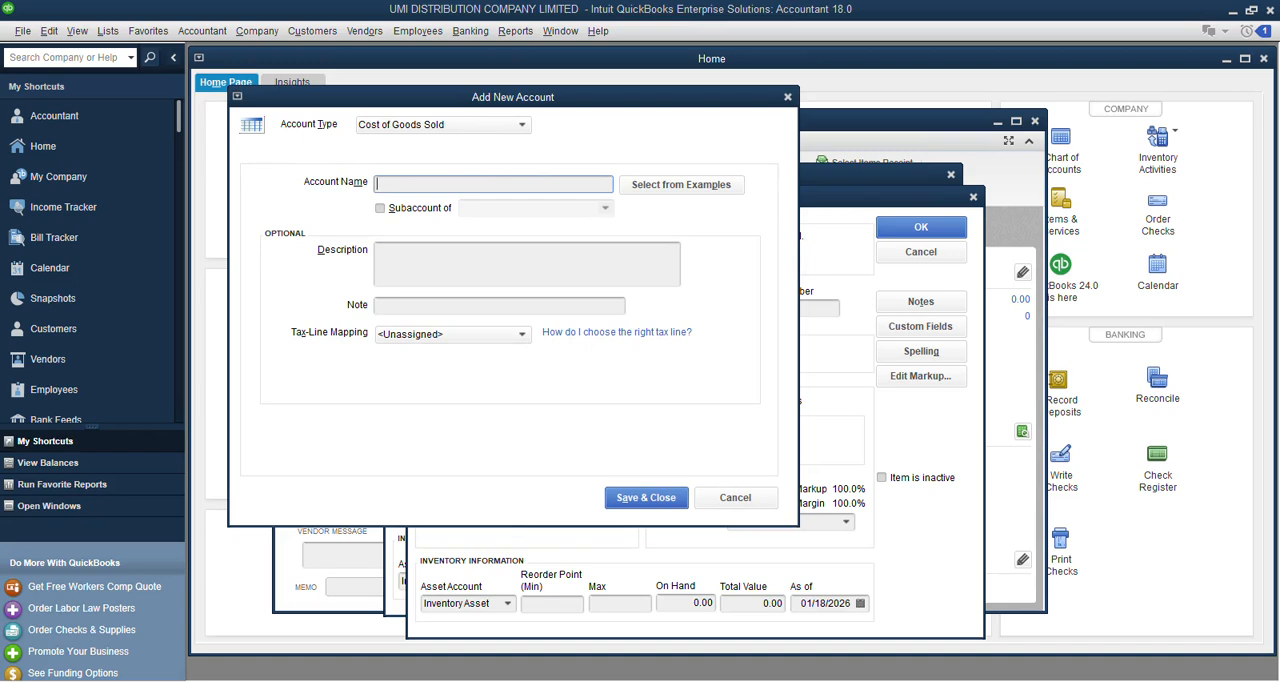
pyautogui.write('COGS')
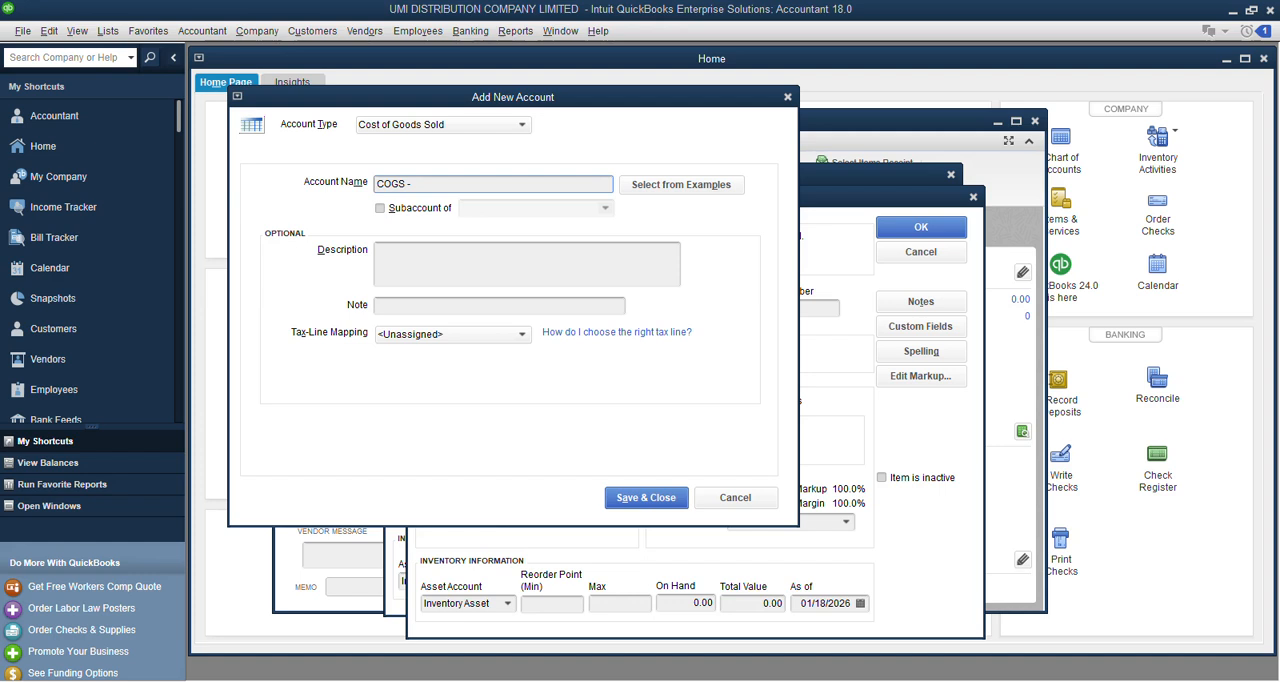
pyautogui.write('- BUA')
pyautogui.write('FOOD')
pyautogui.press('BackSpace')
pyautogui.press('BackSpace')
pyautogui.press('BackSpace')
pyautogui.press('BackSpace')
pyautogui.write('PRODUCTS')
pyautogui.click(381, 209)
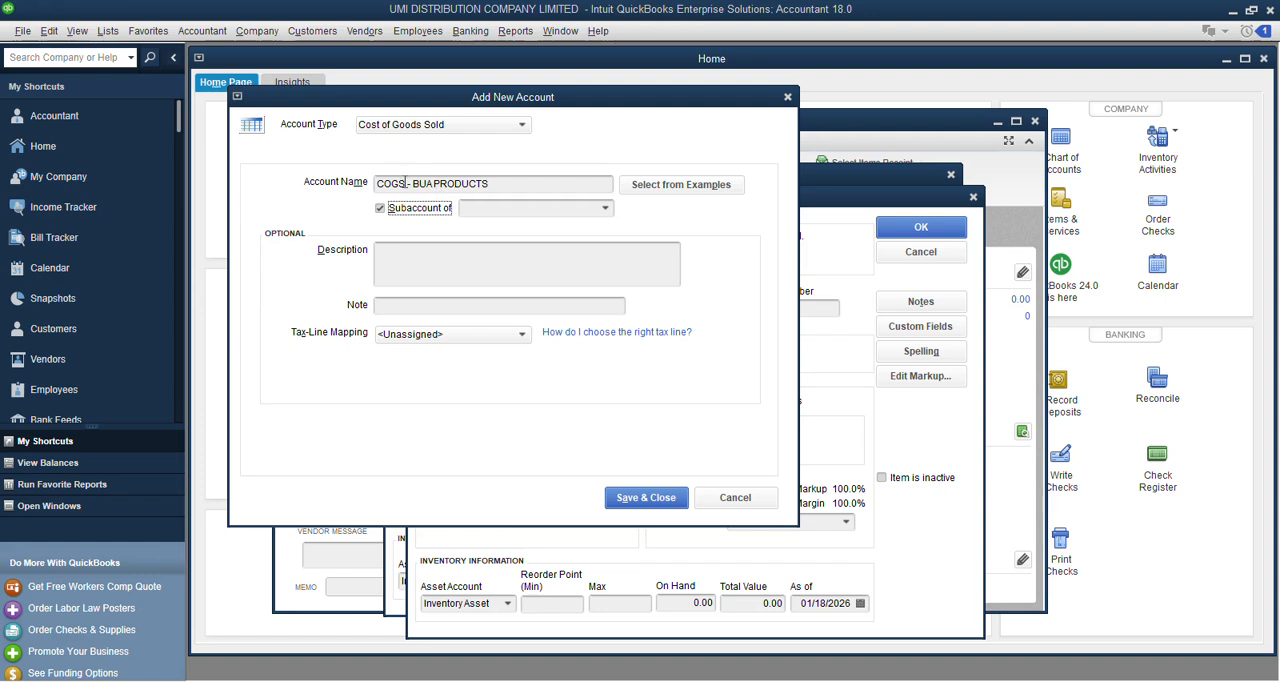
pyautogui.moveTo(437, 183); pyautogui.dragTo(532, 187)
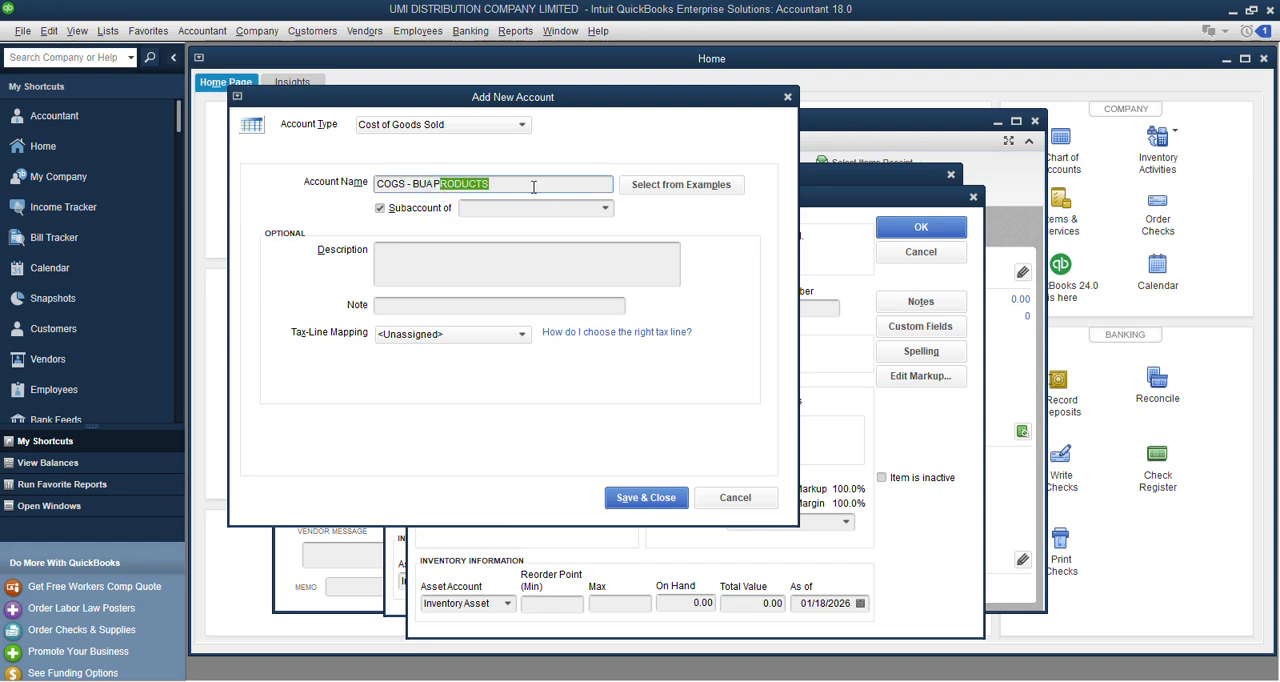
pyautogui.press('BackSpace')
pyautogui.write('roducts')
# Save the new account under COST OF SALES and select COGS - BUA Products as the parent item's COGS account.
pyautogui.click(606, 209)
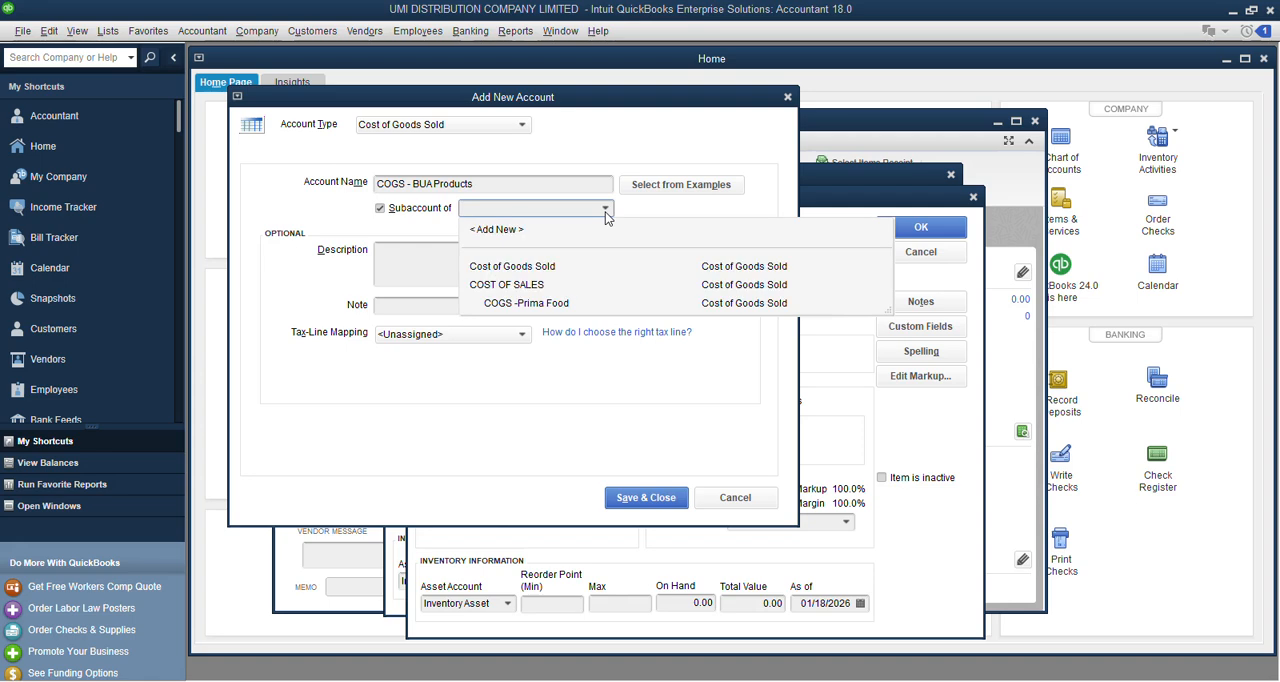
pyautogui.click(506, 285)
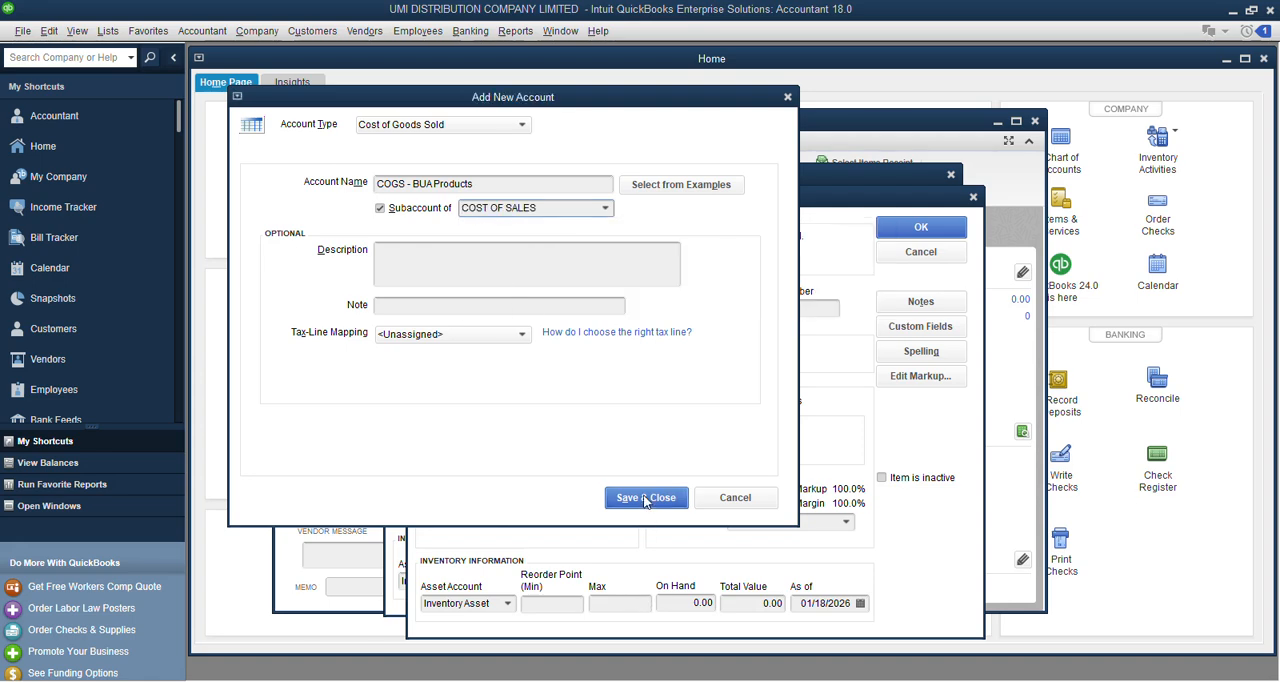
pyautogui.click(647, 498)
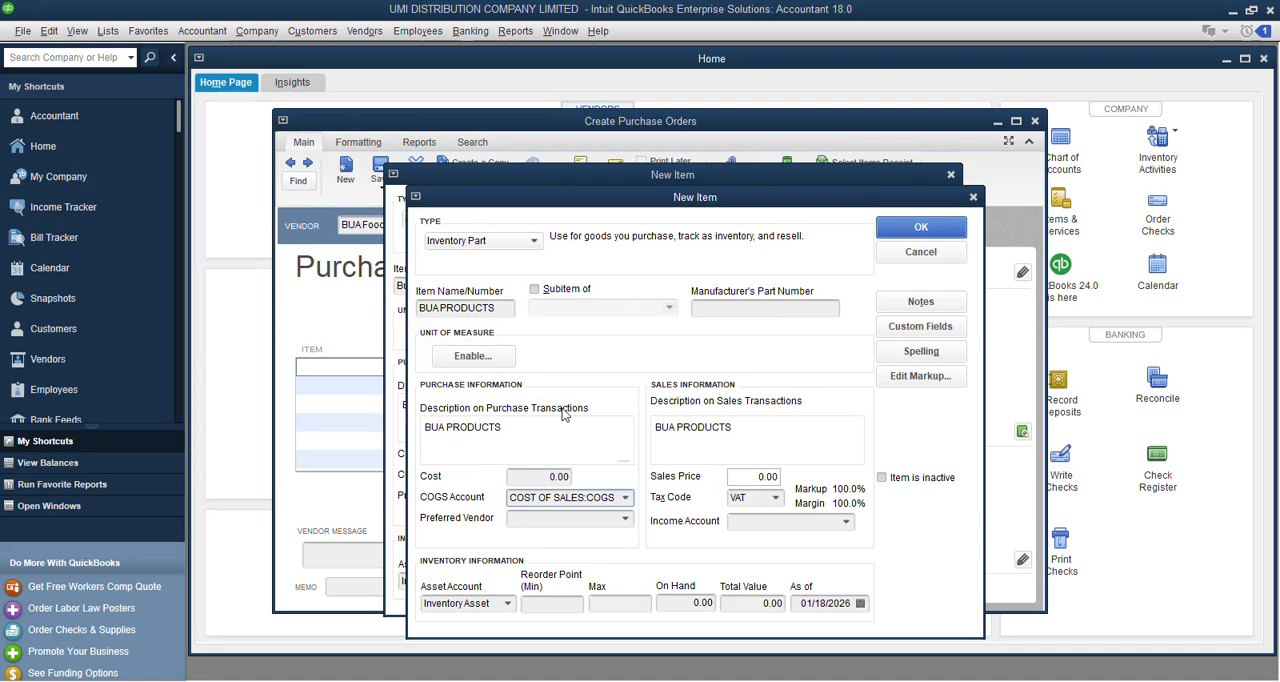
pyautogui.click(624, 498)
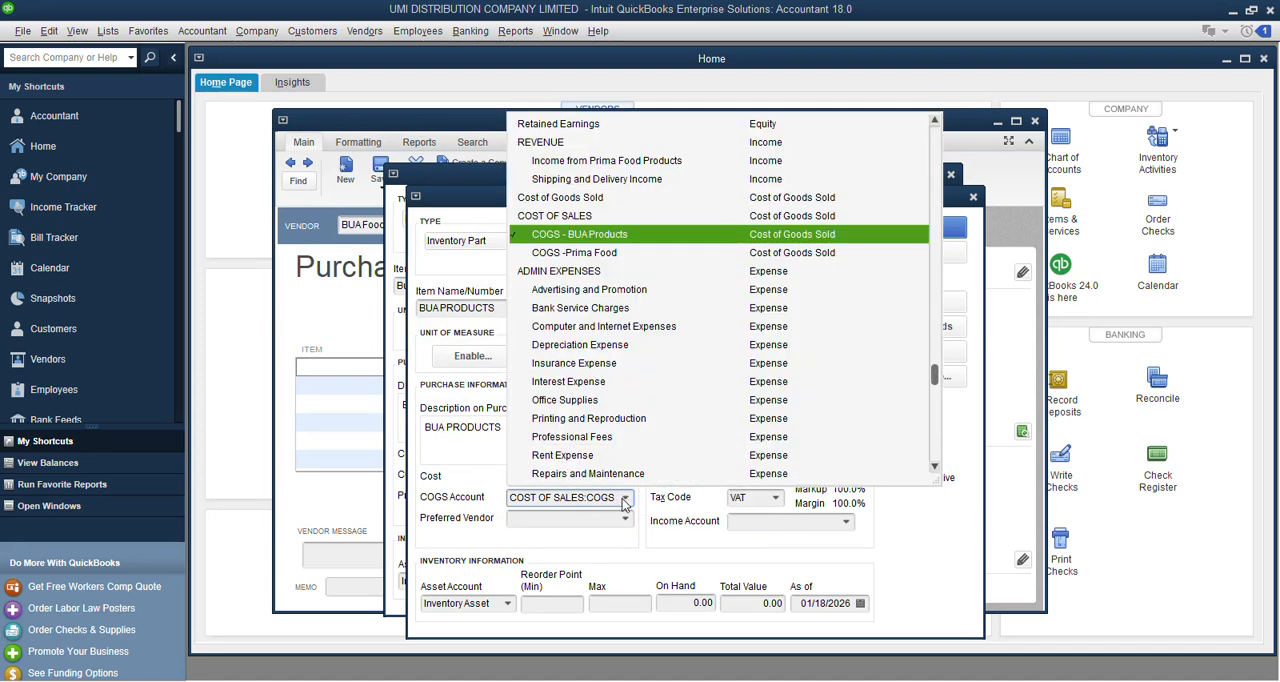
pyautogui.click(566, 242)
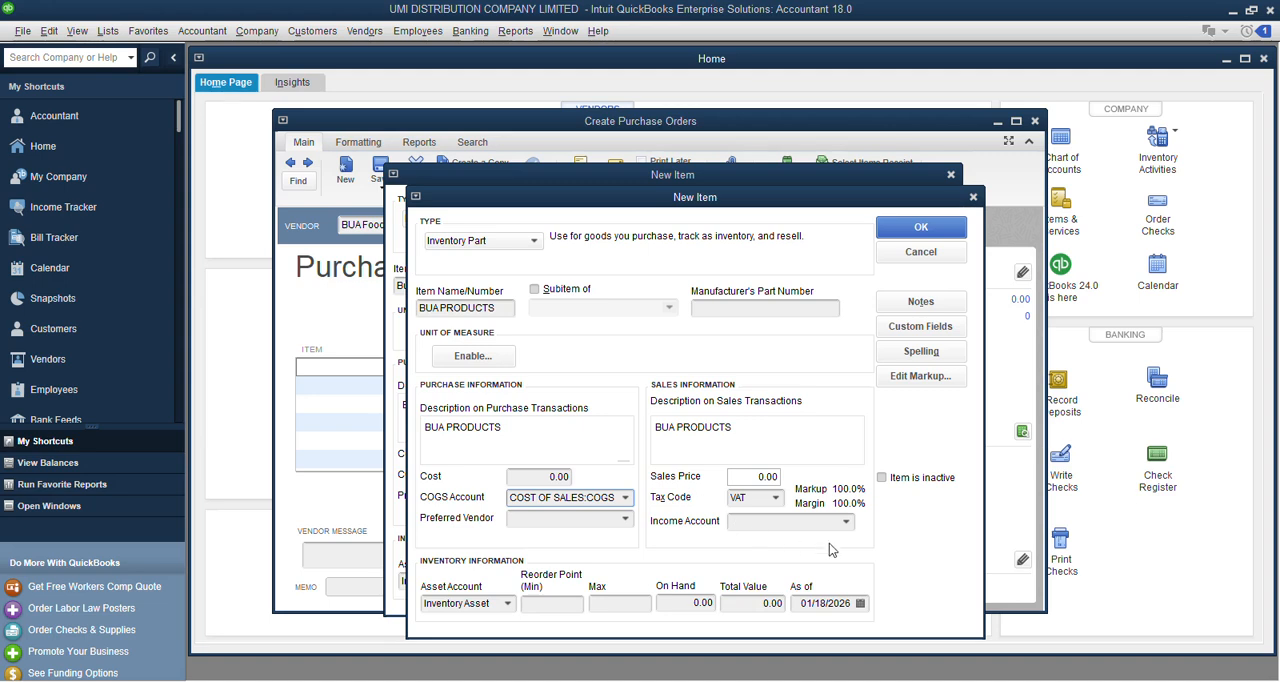
# Begin a new Income account for the parent item and mark it as a subaccount.
pyautogui.click(846, 522)
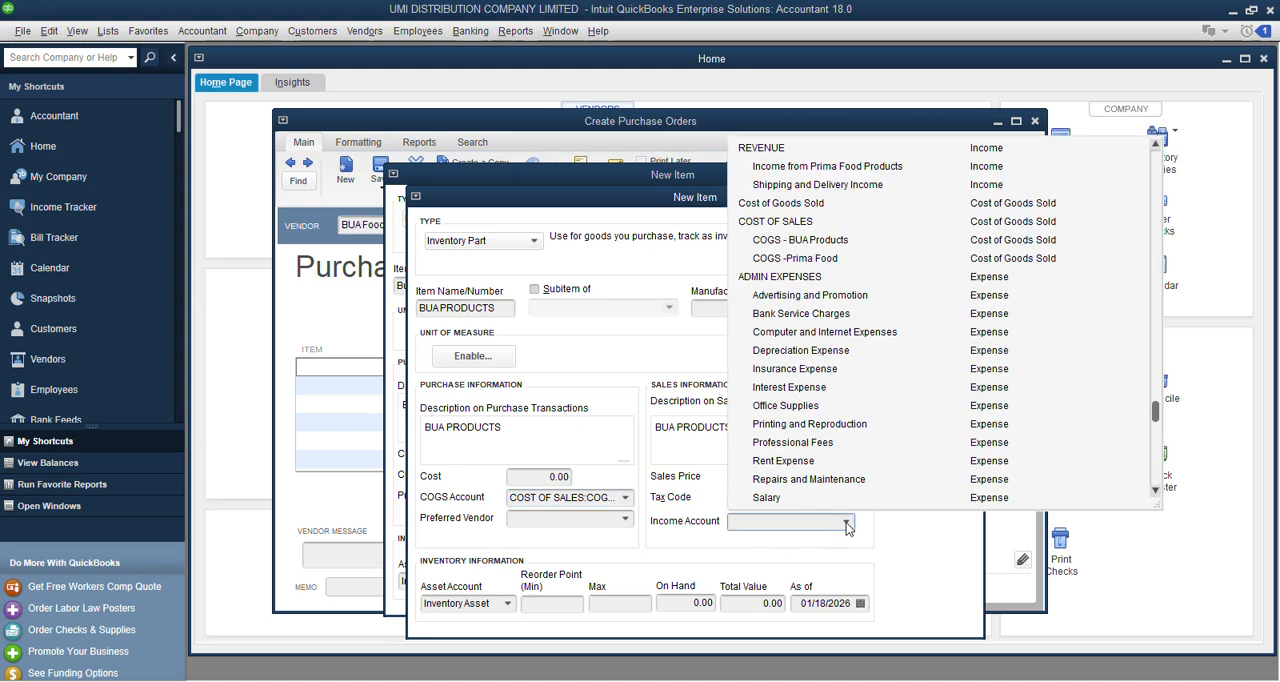
pyautogui.scroll(4, 900, 265)
pyautogui.scroll(3, 897, 273)
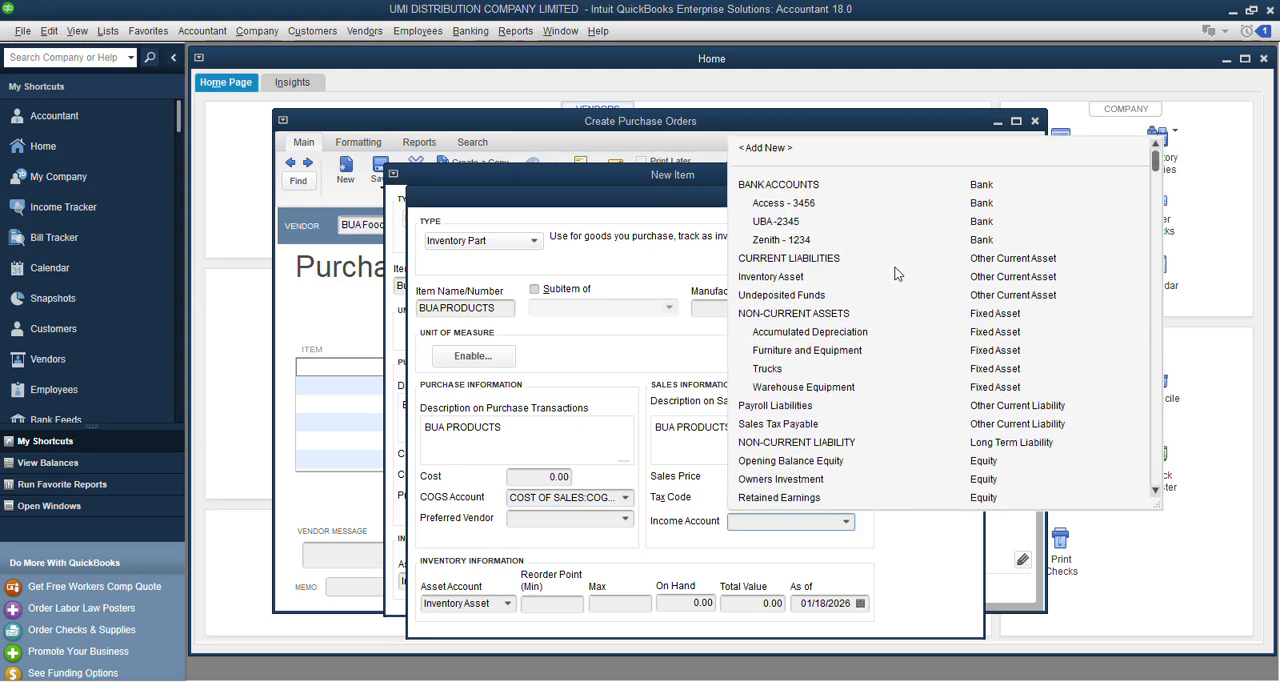
pyautogui.click(768, 150)
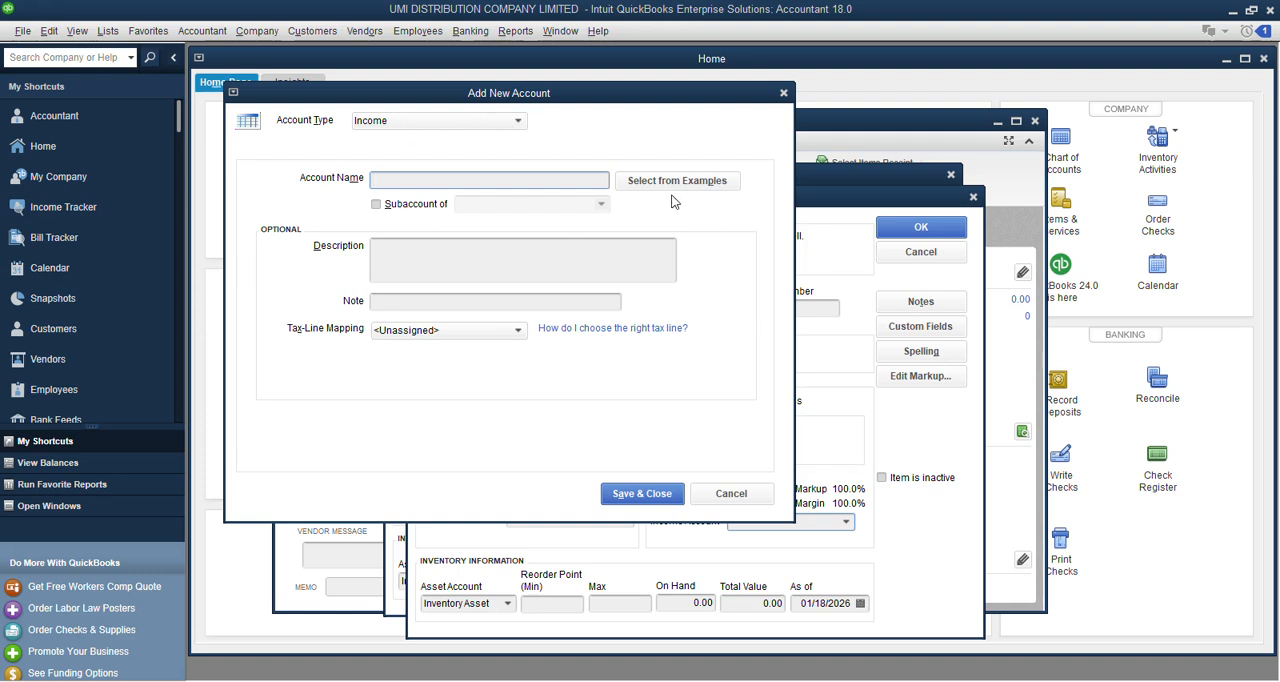
pyautogui.click(408, 204)
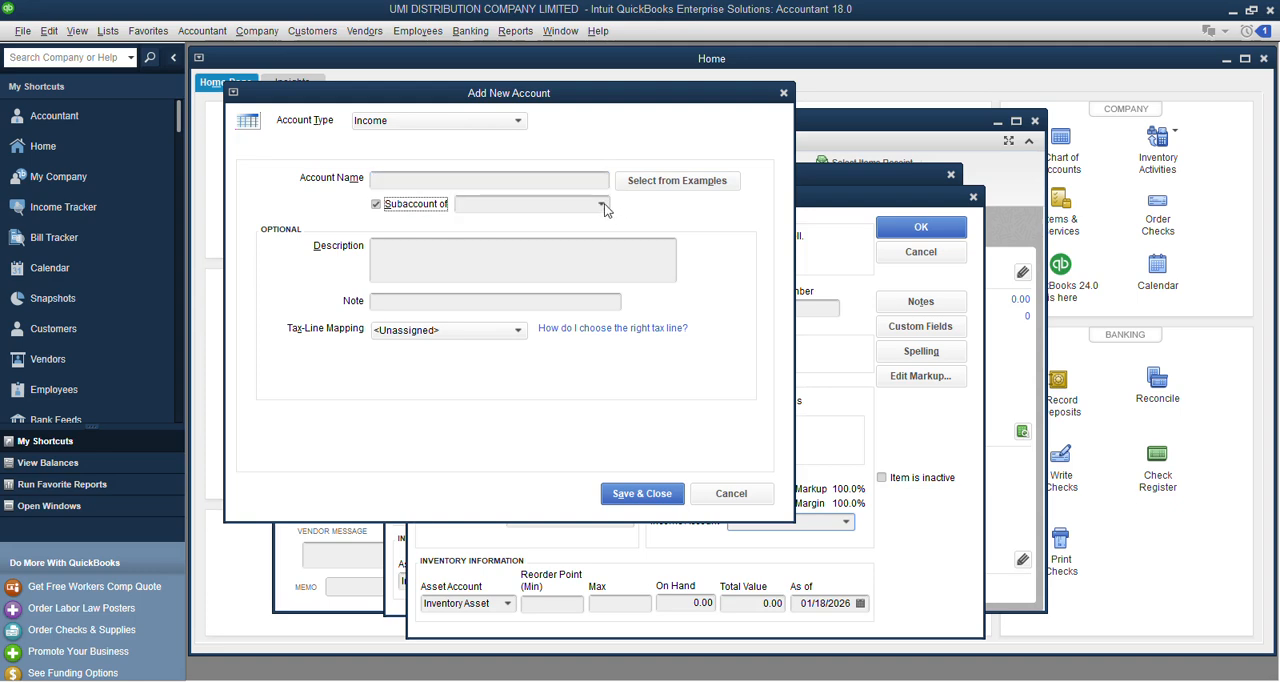
pyautogui.click(602, 205)
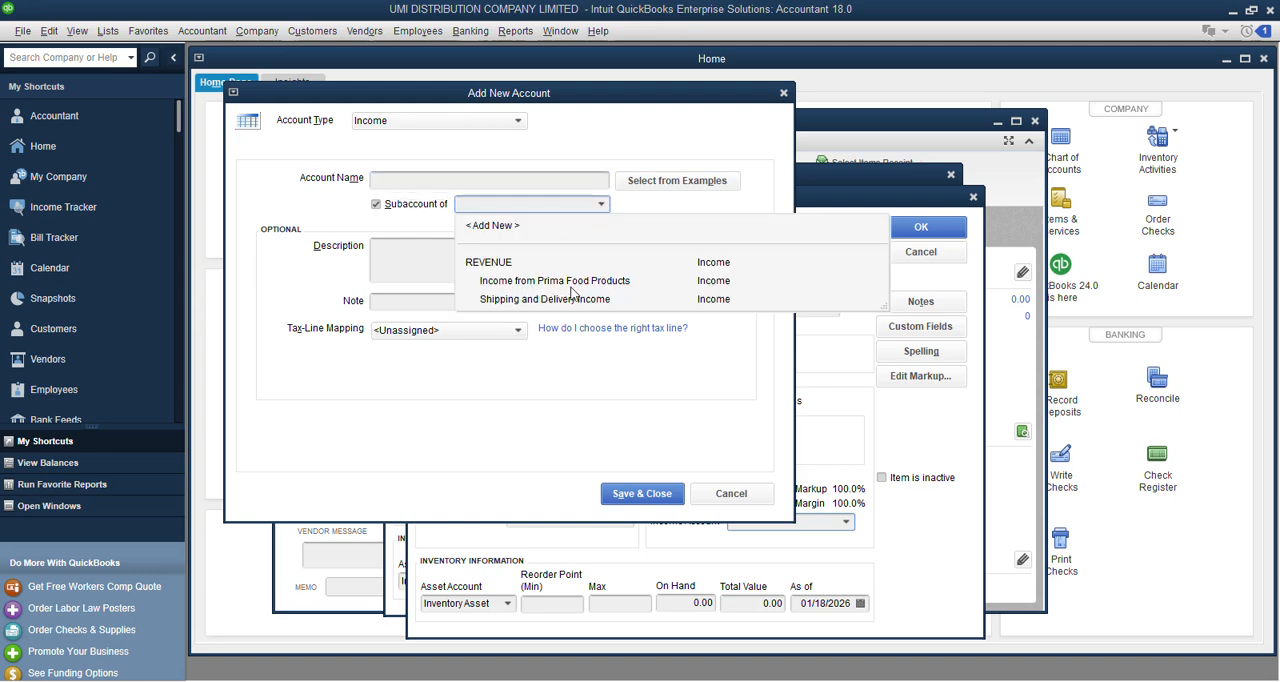
# Name the new income account Income from BUA Products.
pyautogui.click(440, 184)
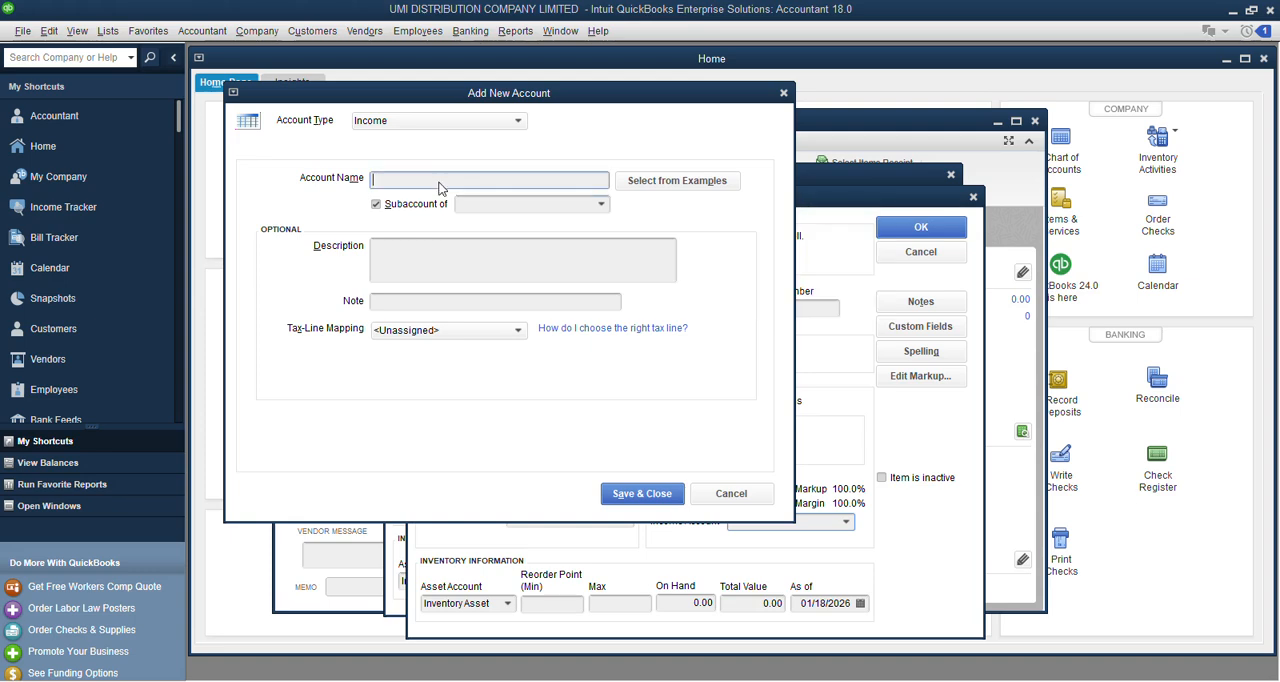
pyautogui.write('income')
pyautogui.click(374, 179)
pyautogui.press('BackSpace')
pyautogui.write('Income from BUA Products')
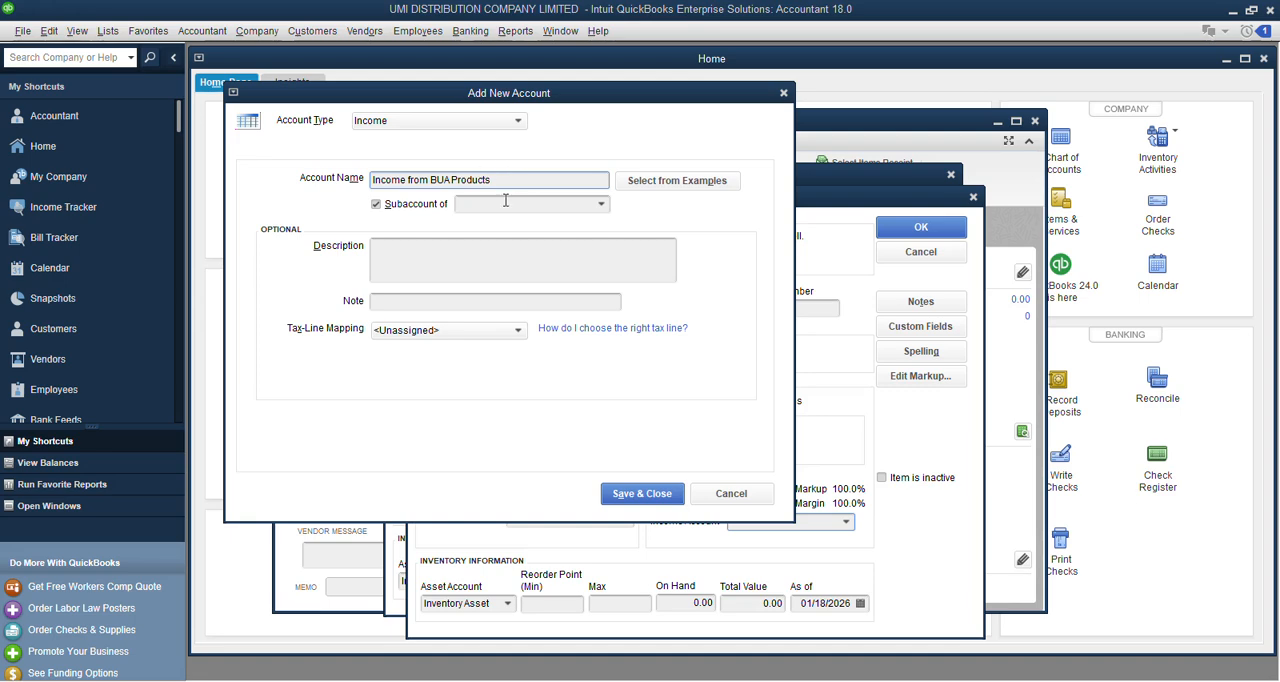
# Set REVENUE as the income account's parent account and save the account.
pyautogui.click(603, 210)
pyautogui.click(603, 205)
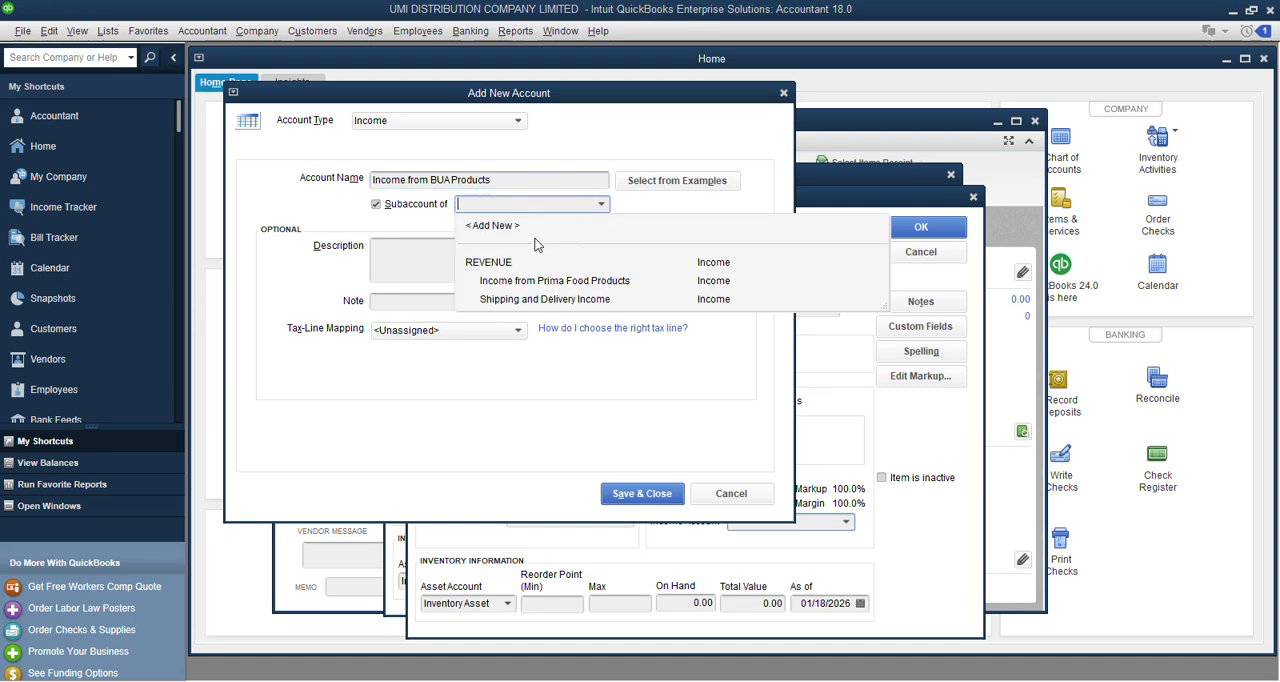
pyautogui.click(497, 260)
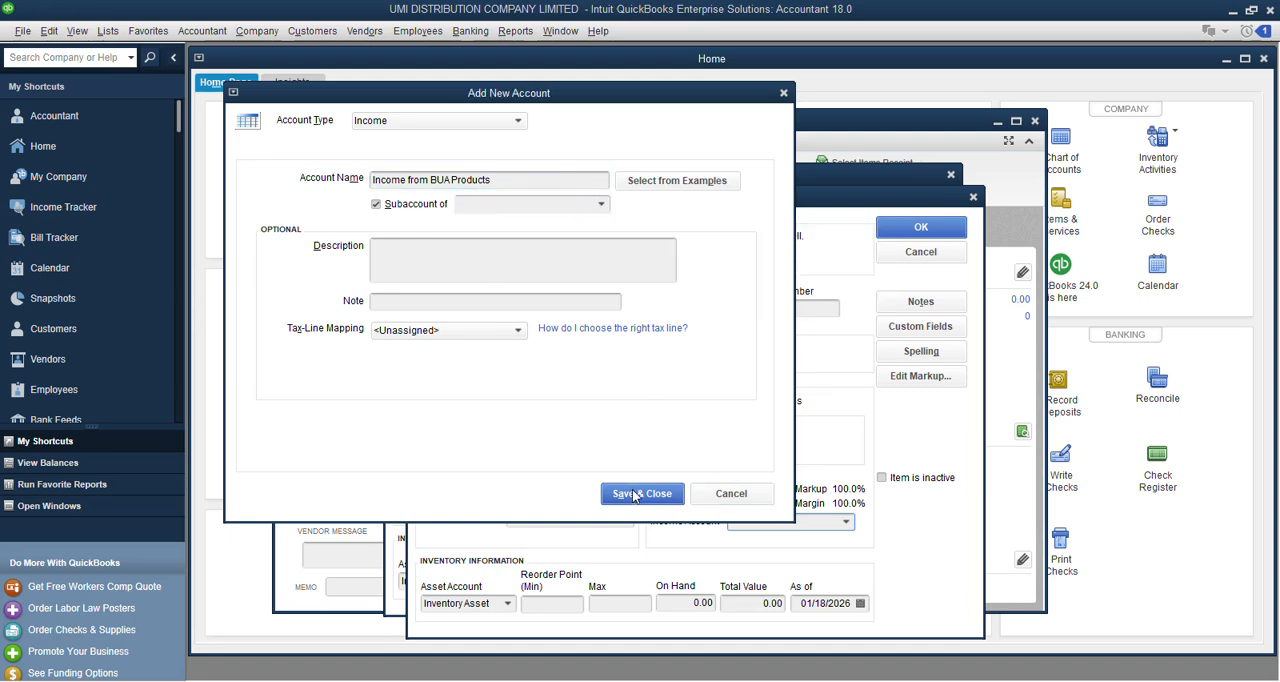
pyautogui.click(628, 494)
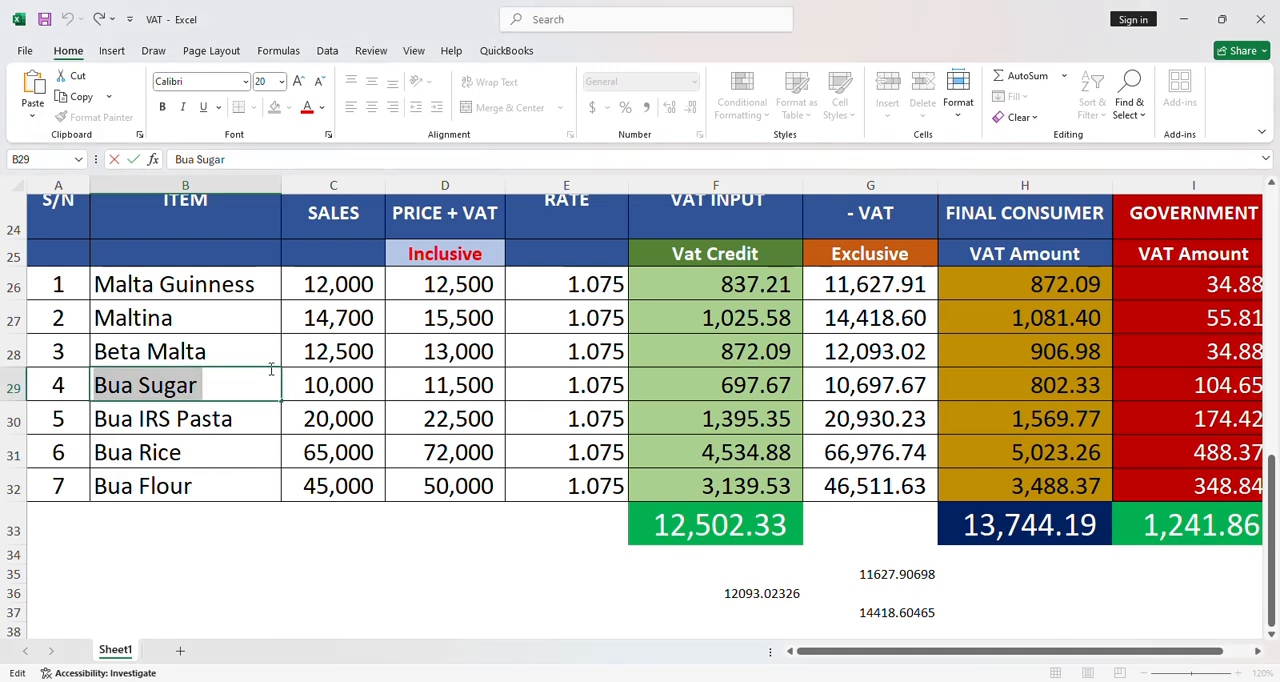
# Copy Bua Sugar's sales value 10000 from cell C29 of the VAT workbook in Excel and paste it as the item's cost in QuickBooks.
pyautogui.doubleClick(300, 387)
pyautogui.doubleClick(337, 388)
pyautogui.hotkey('ctrl', 'c')
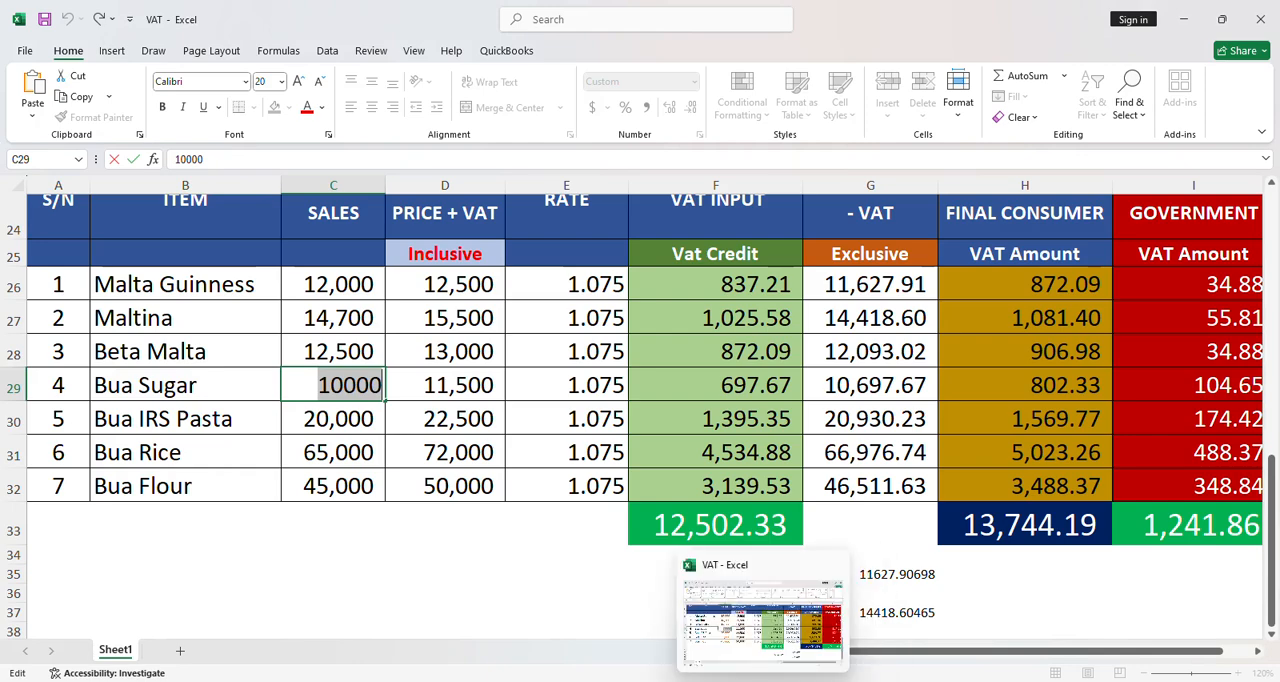
pyautogui.click(763, 681)
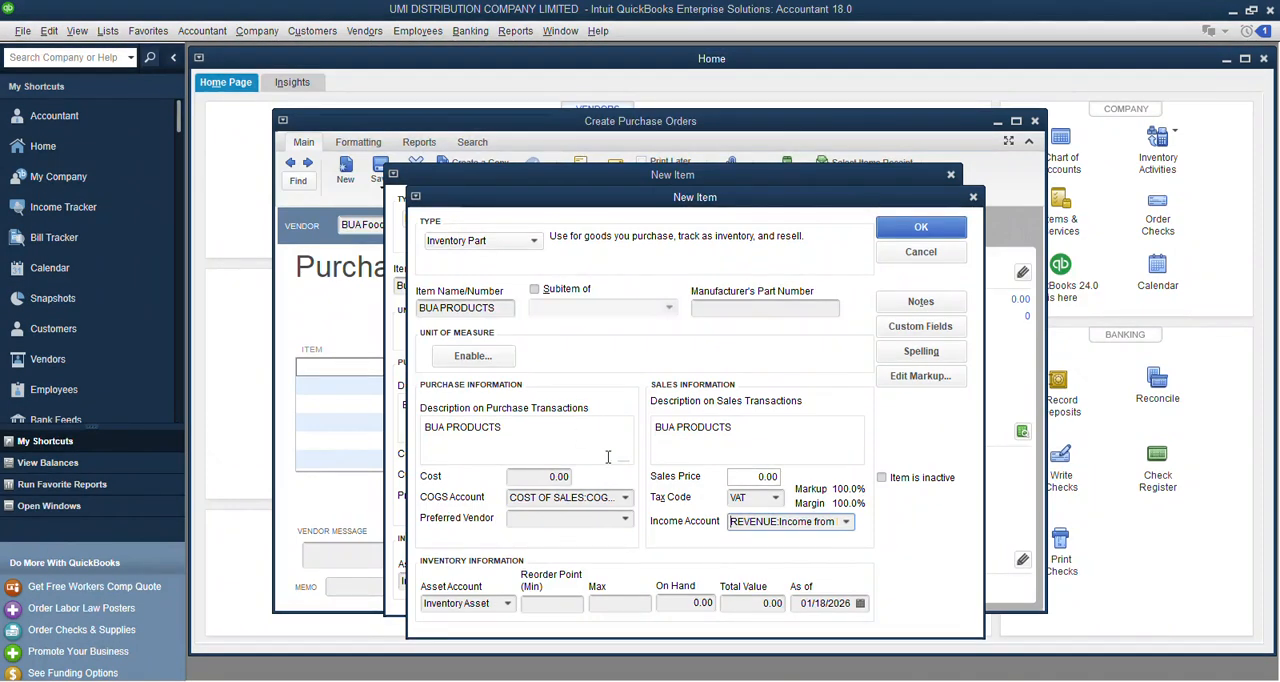
pyautogui.click(538, 476)
pyautogui.hotkey('ctrl', 'v')
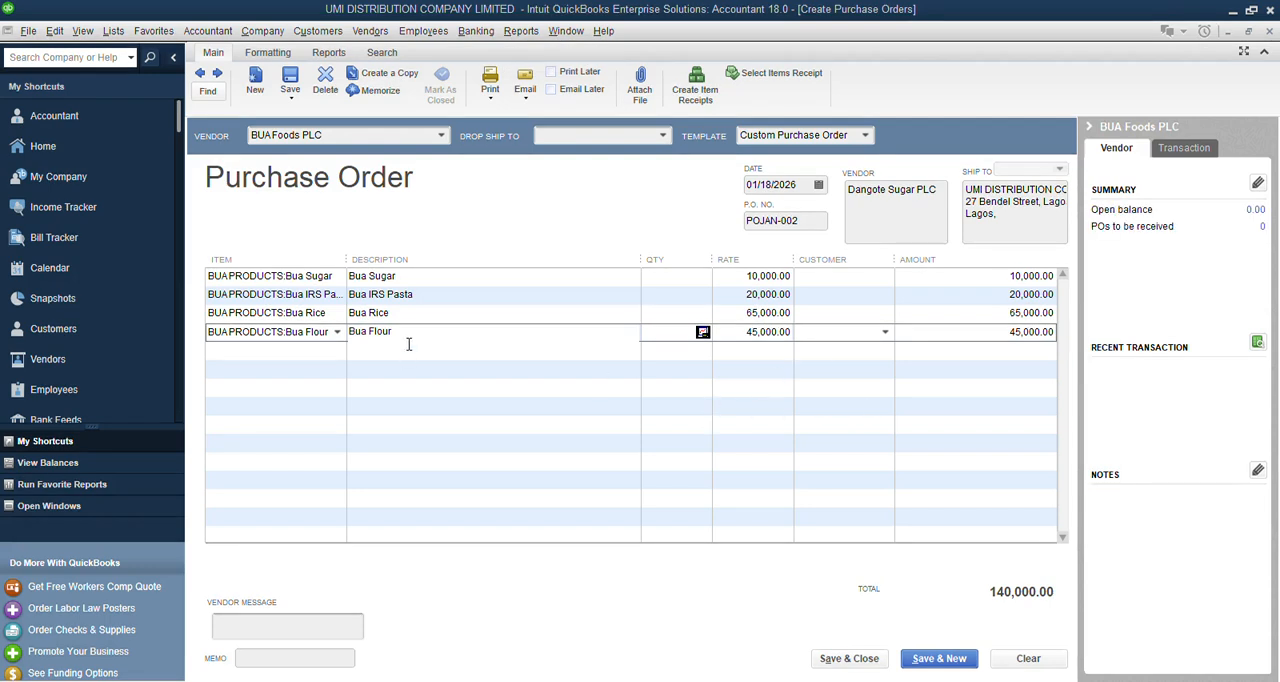
# Widen the purchase order's Item column, and open the Item List with its Name column widened.
pyautogui.moveTo(341, 265); pyautogui.dragTo(388, 266)
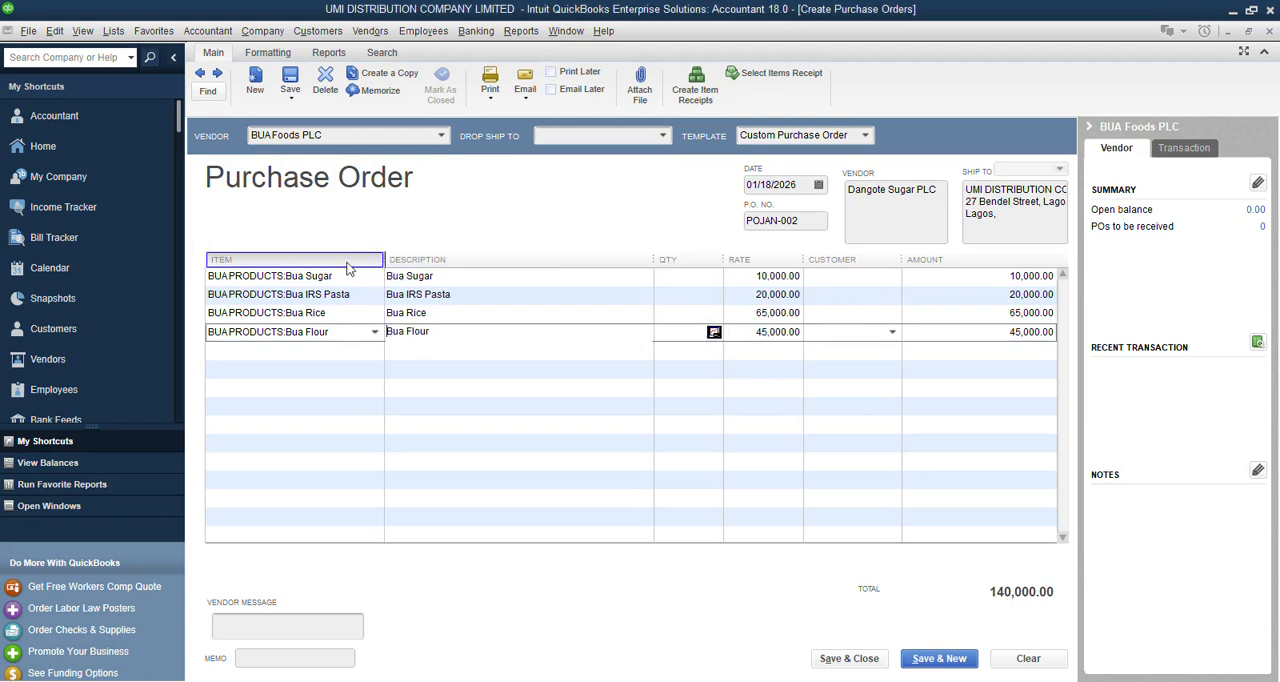
pyautogui.click(124, 34)
pyautogui.click(130, 68)
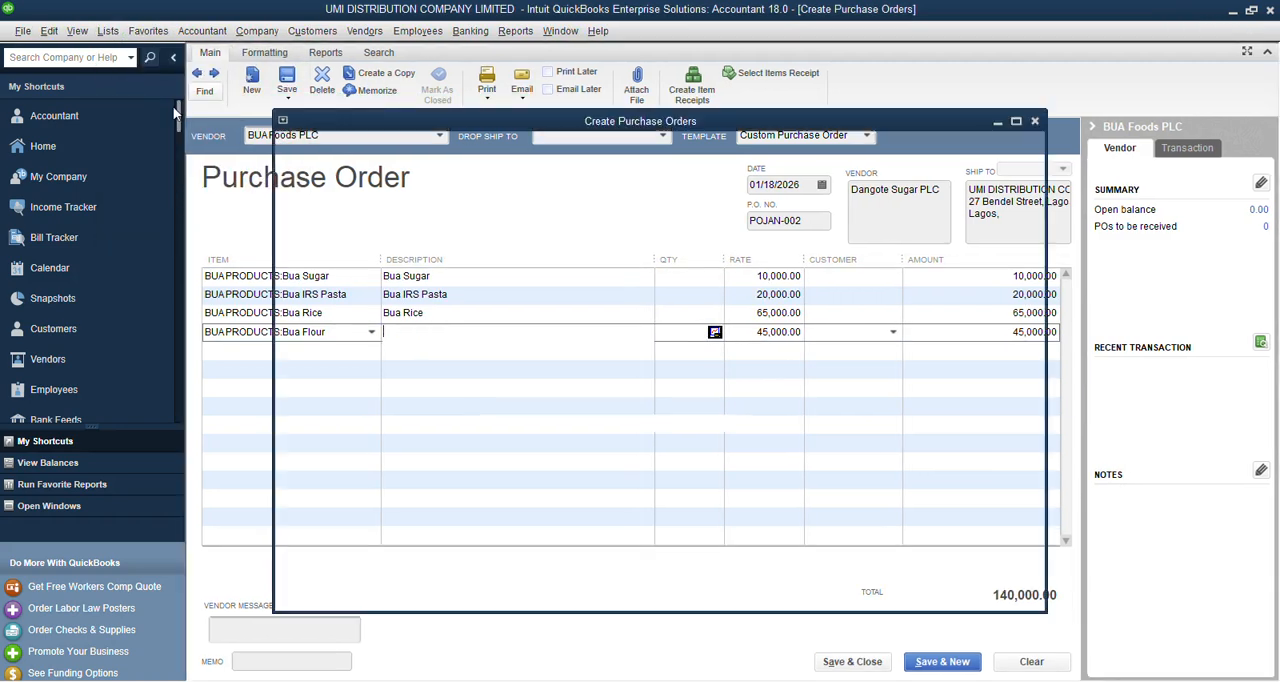
pyautogui.moveTo(284, 83); pyautogui.dragTo(359, 84)
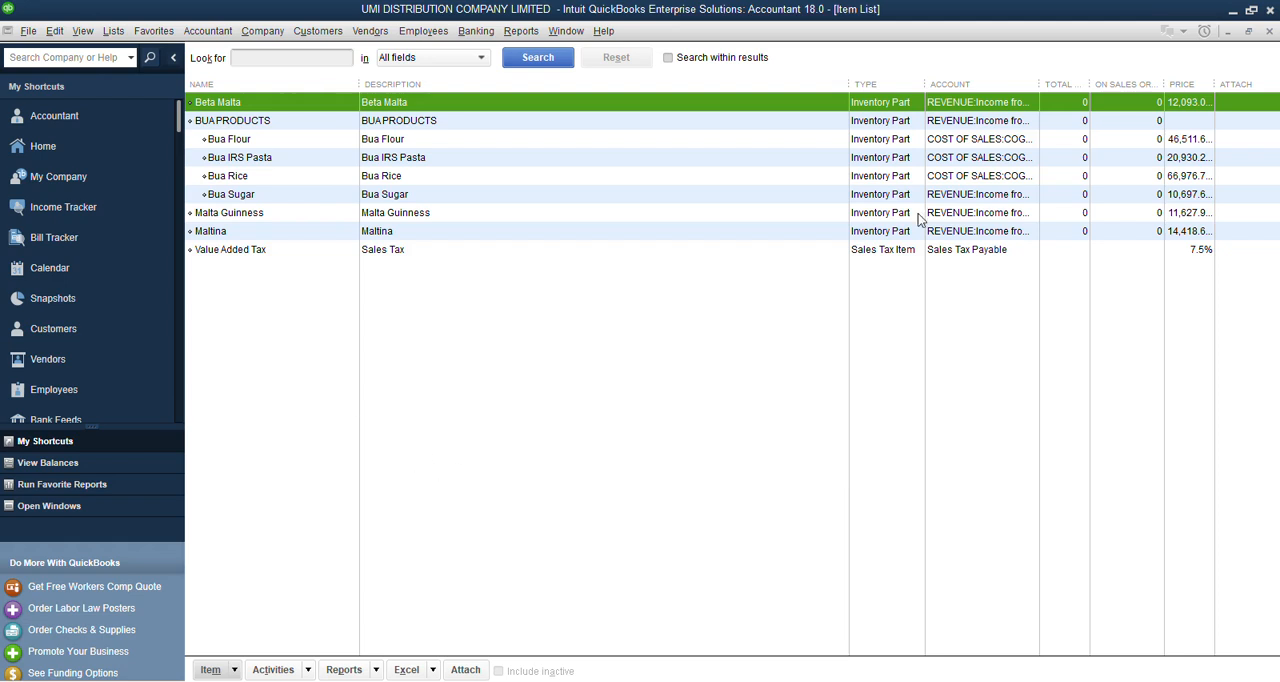
# Close the Item List and set Bua Sugar's quantity to 20 on the BUA Foods PLC purchase order.
pyautogui.click(1269, 33)
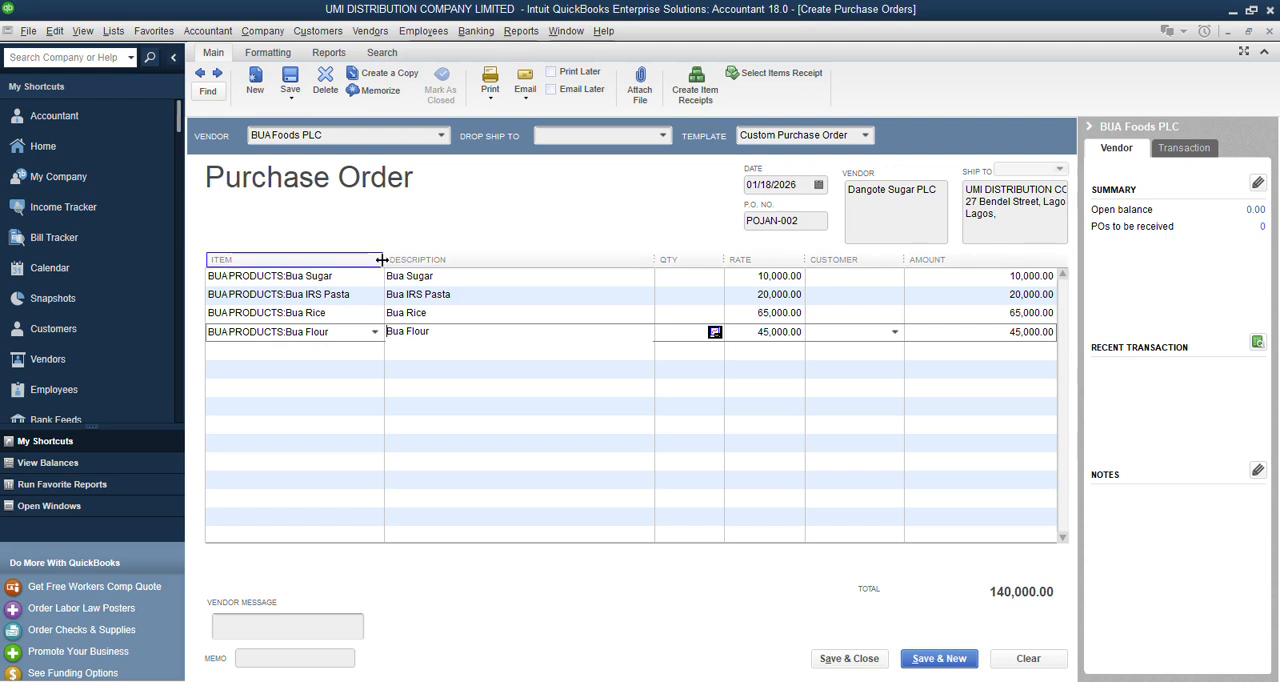
pyautogui.click(285, 276)
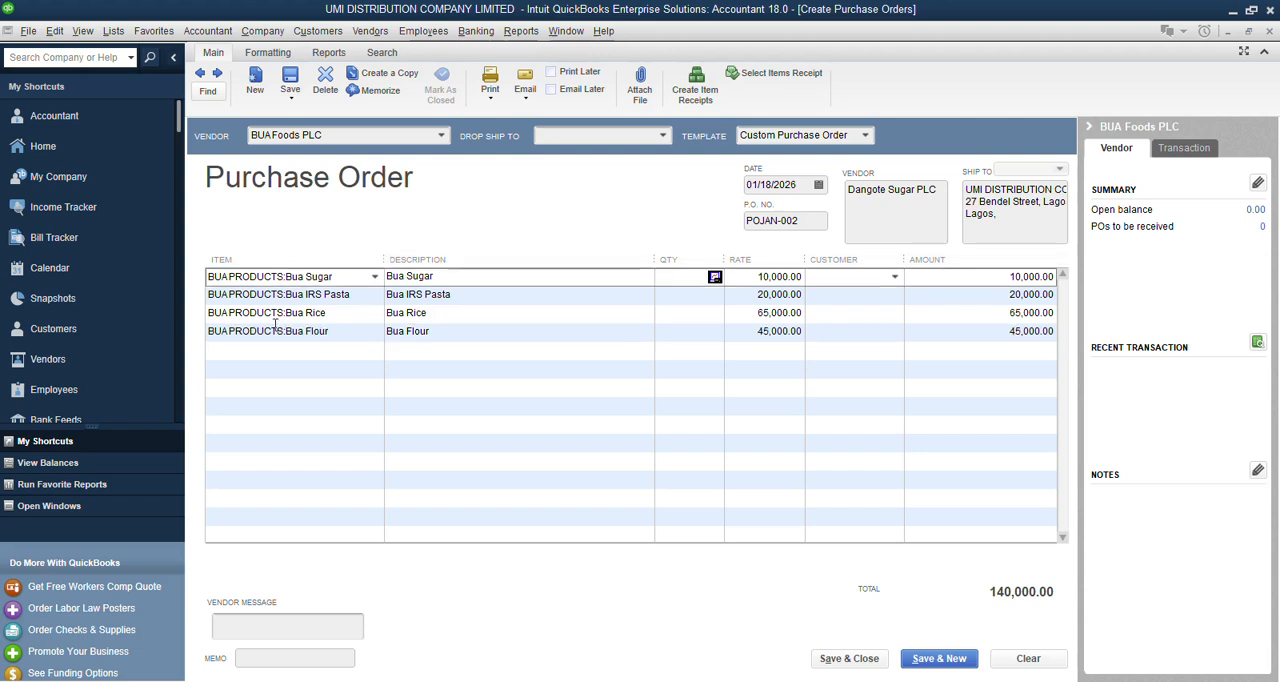
pyautogui.click(376, 279)
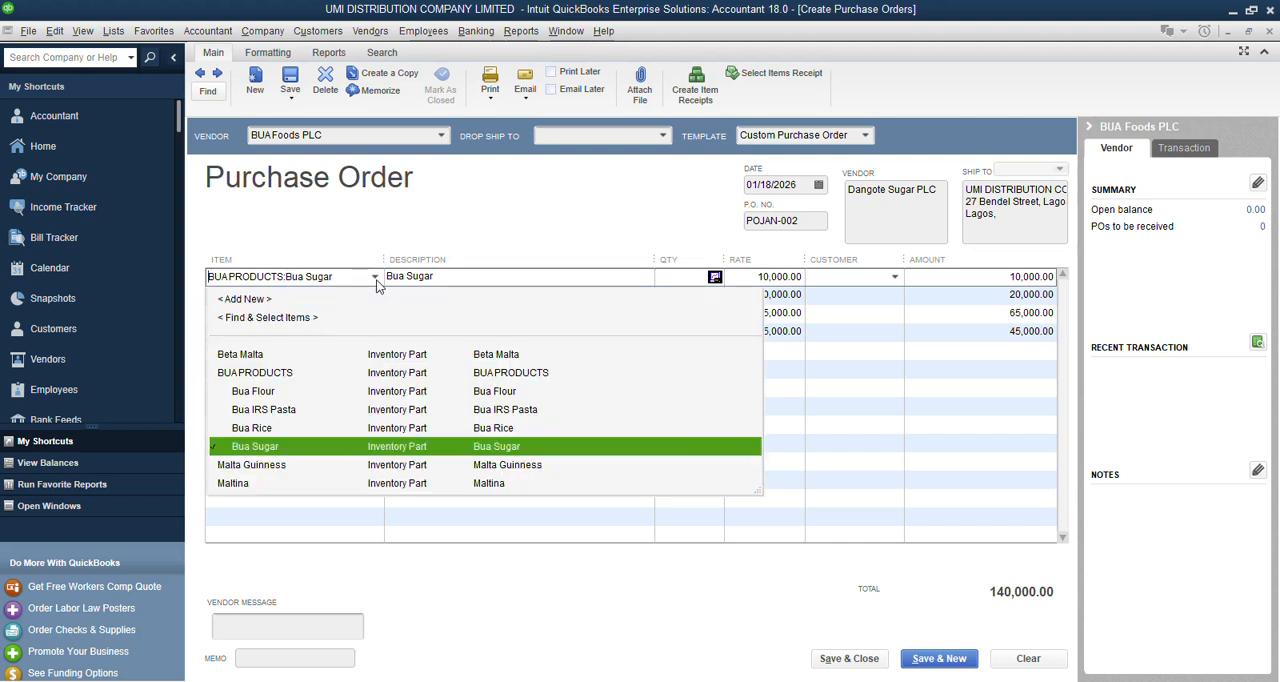
pyautogui.click(377, 283)
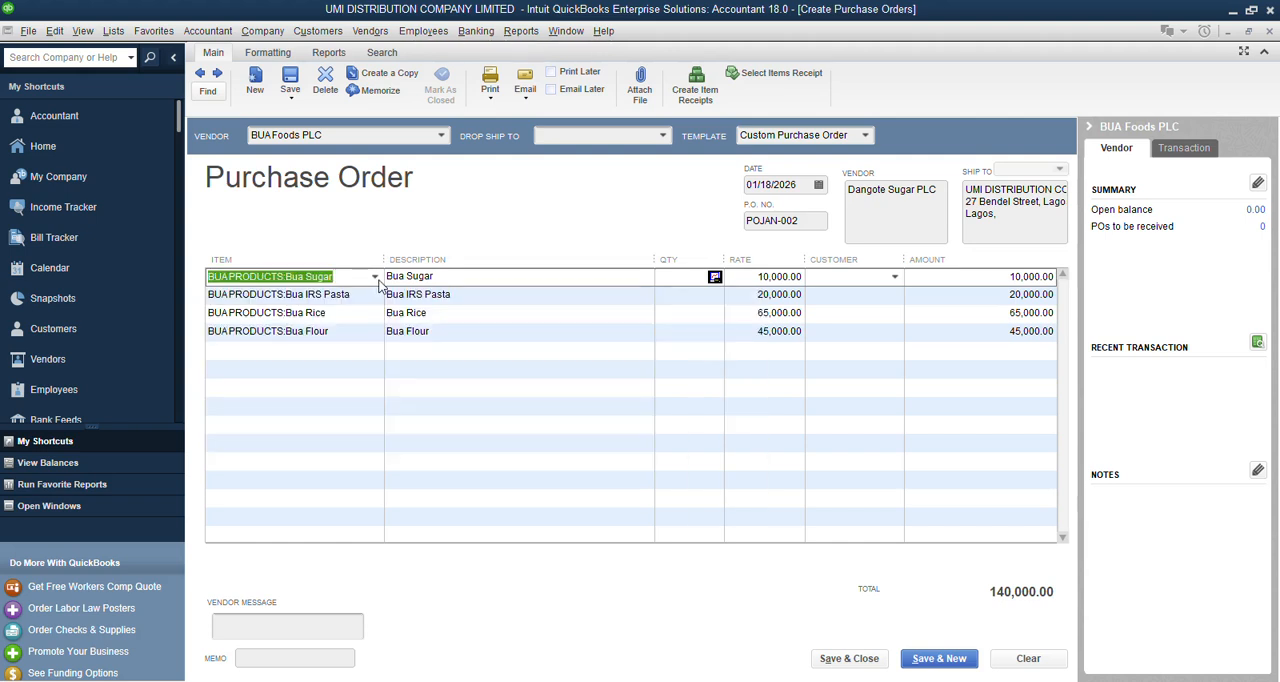
pyautogui.click(701, 278)
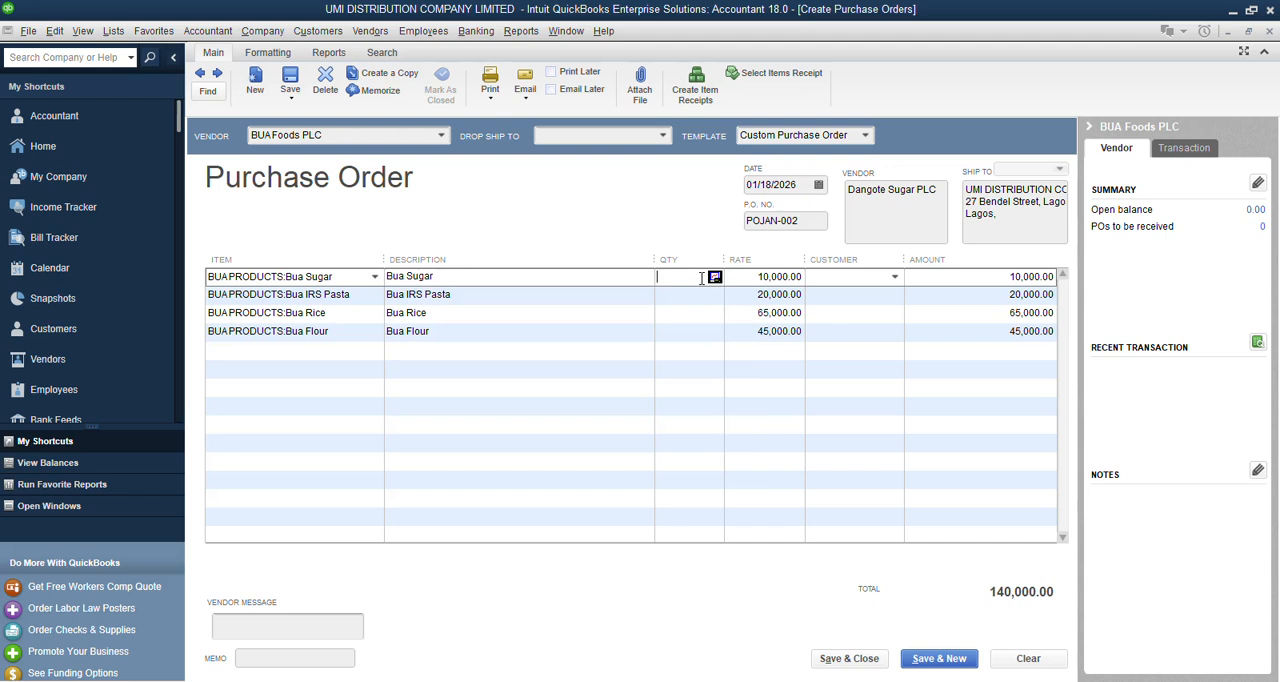
pyautogui.write('20')
pyautogui.press('Down')
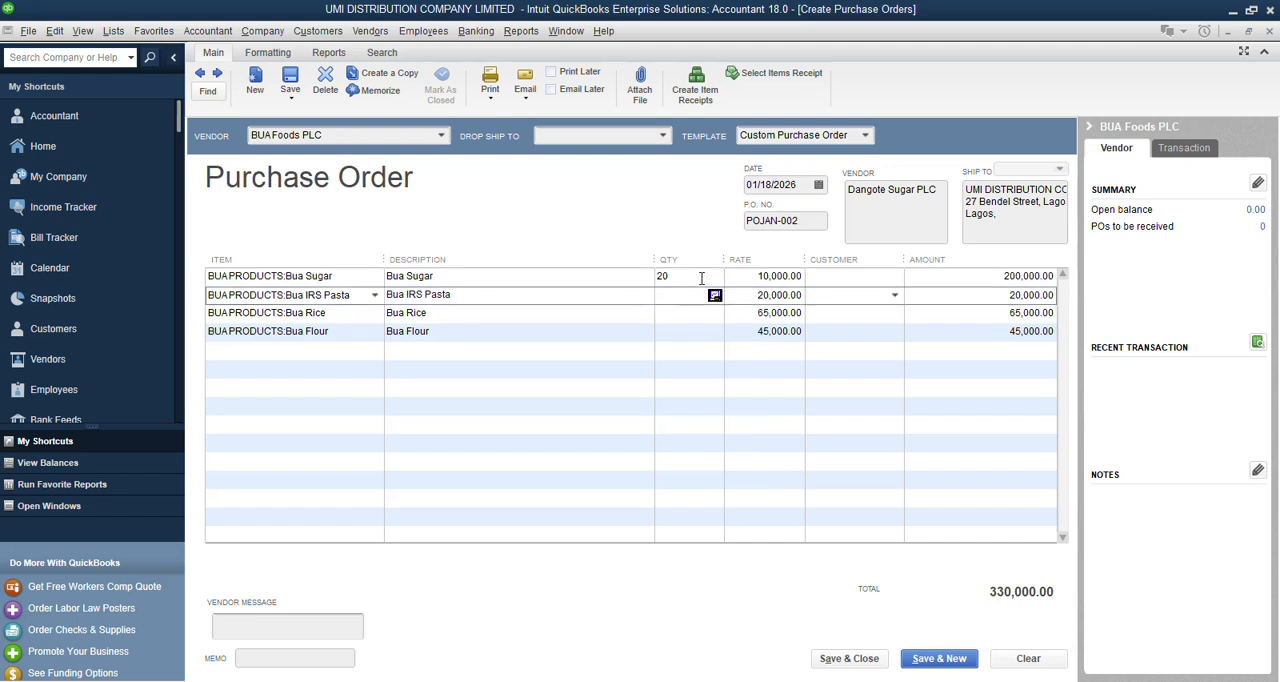
# Set the purchase order quantities to 30 for Bua IRS Pasta, 20 for Bua Rice and 30 for Bua Flour.
pyautogui.write('30')
pyautogui.press('Down')
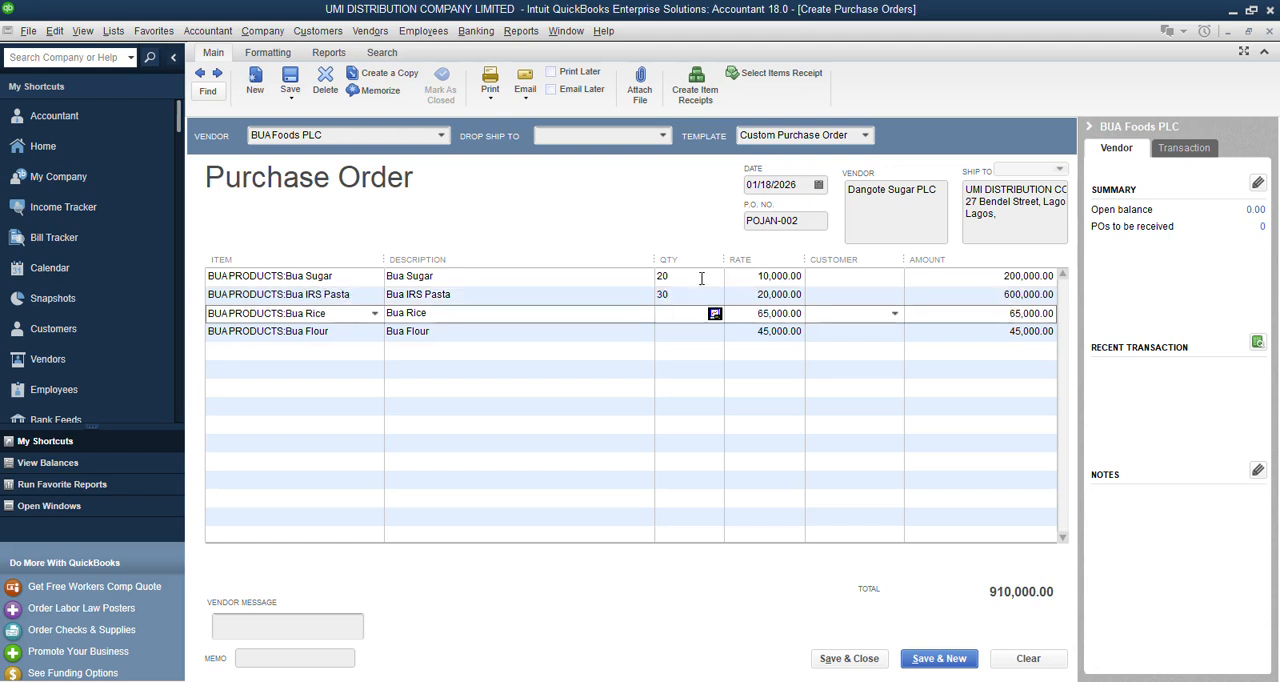
pyautogui.write('20')
pyautogui.press('Down')
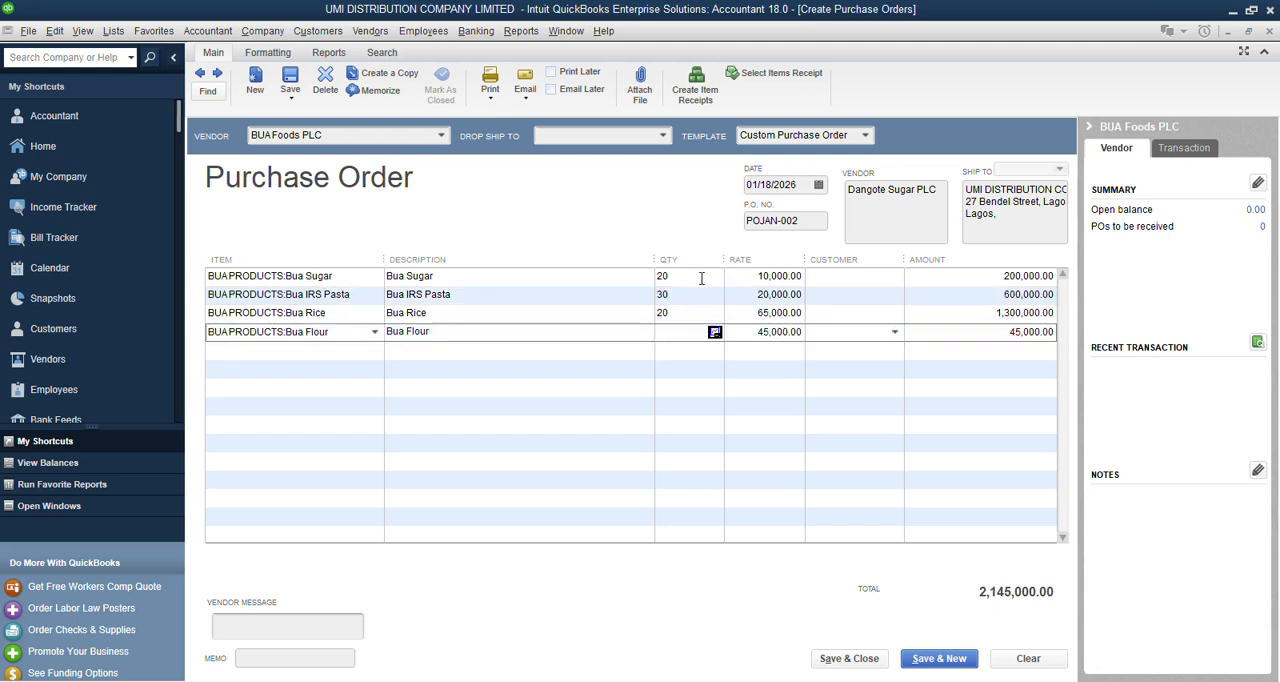
pyautogui.write('30')
pyautogui.press('Down')
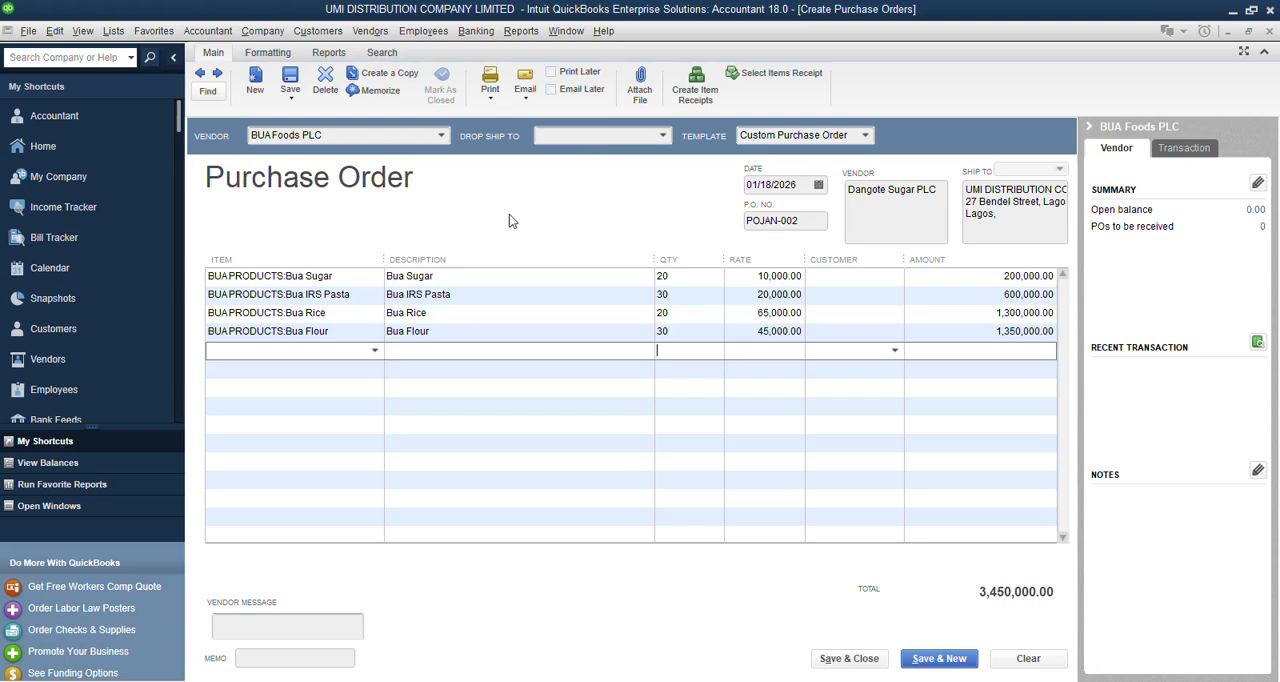
# Save and close the purchase order, ignoring all spelling suggestions for the word Bua.
pyautogui.click(1249, 31)
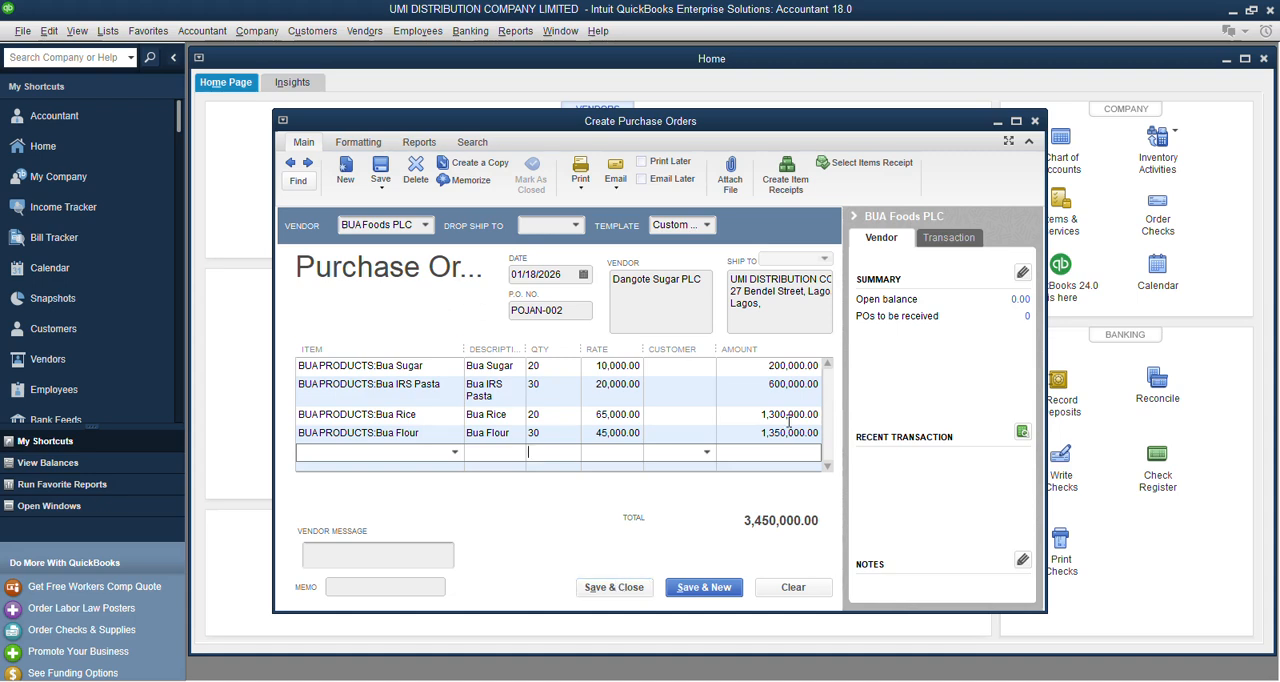
pyautogui.click(613, 593)
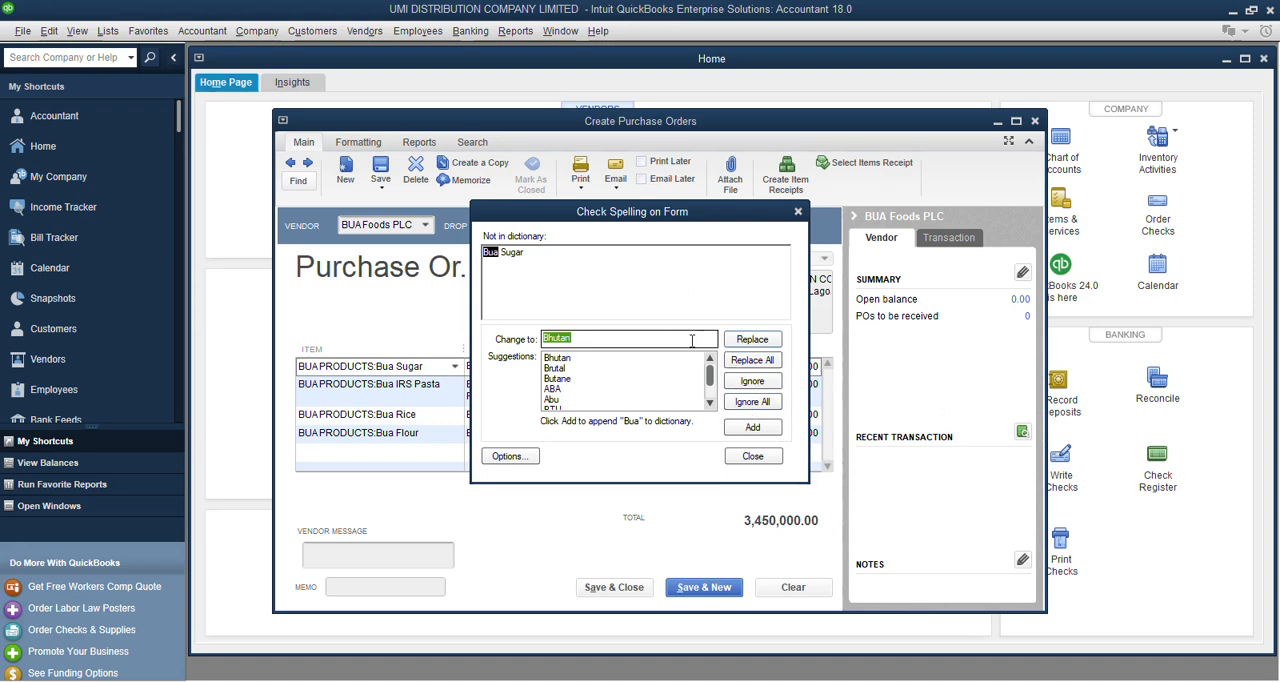
pyautogui.click(751, 405)
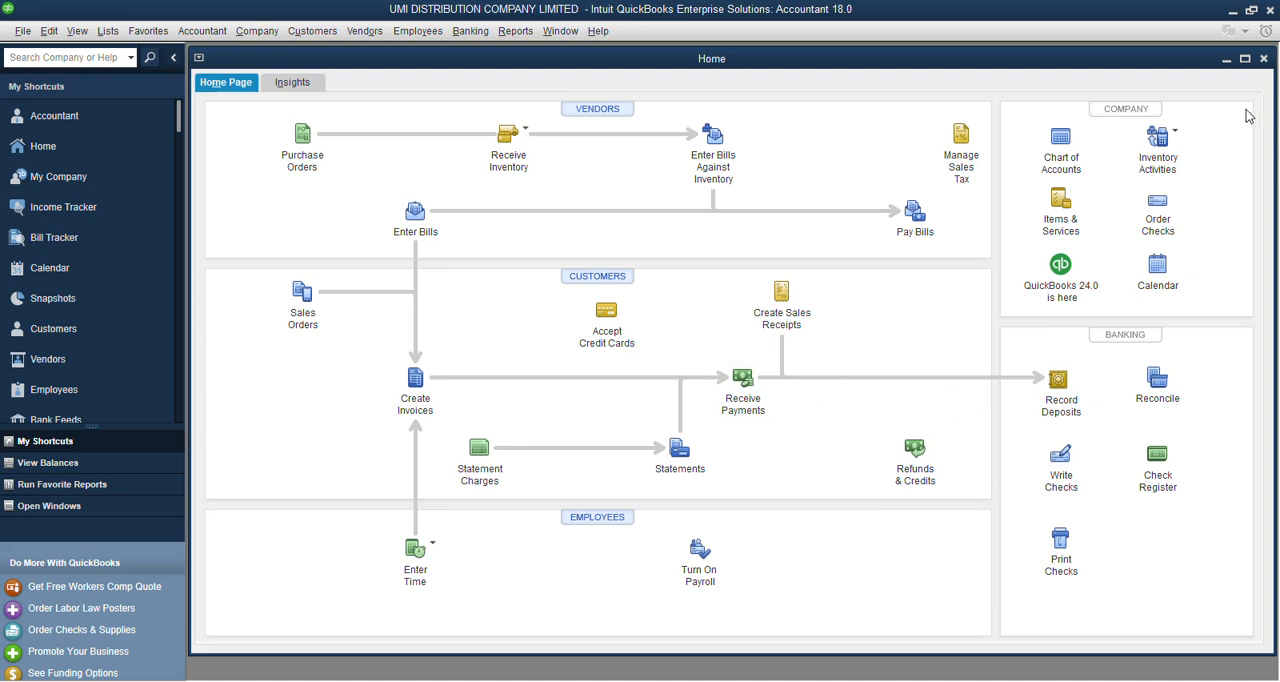
# Examine BUA Foods PLC's purchase order and the new transaction options in the Vendor Center, and return to the Home page.
pyautogui.click(1244, 60)
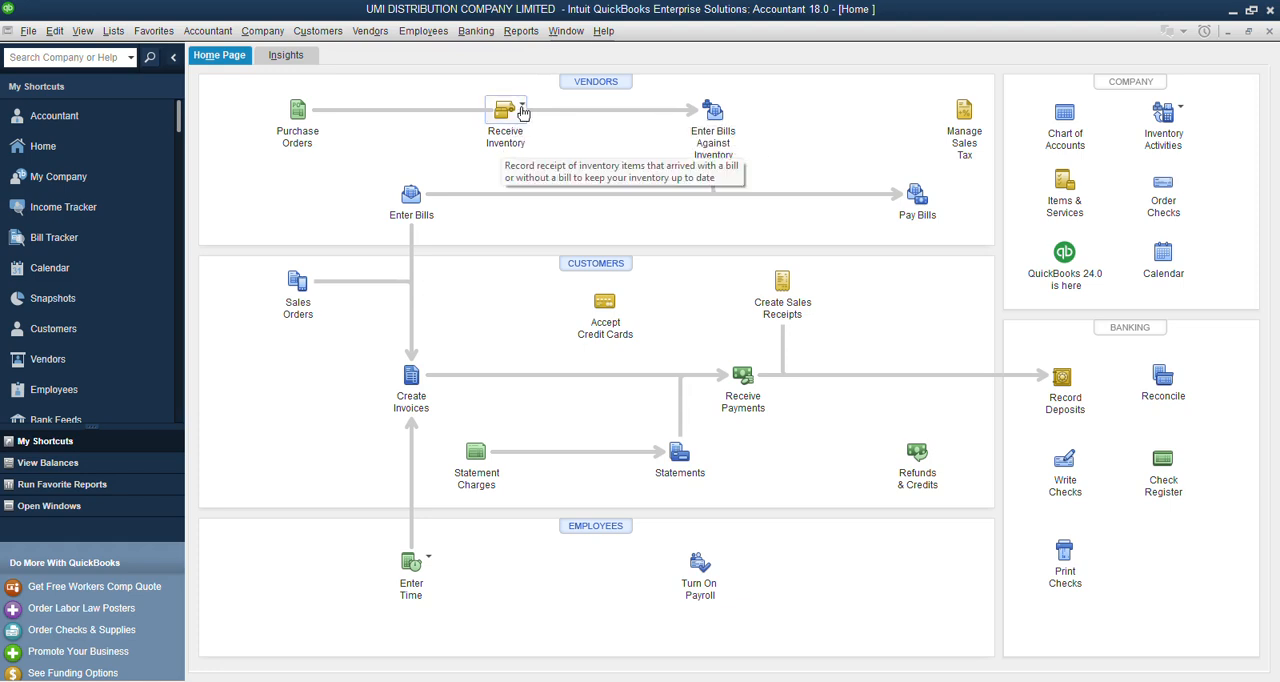
pyautogui.click(522, 106)
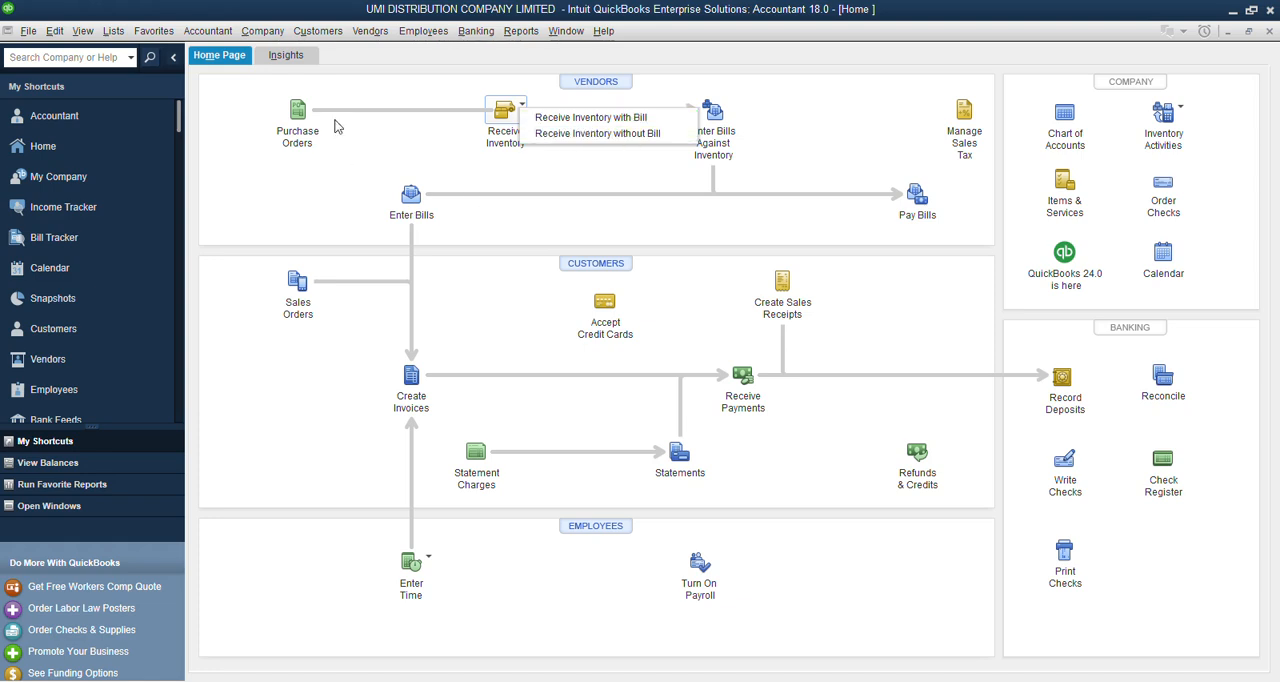
pyautogui.click(588, 87)
pyautogui.click(591, 84)
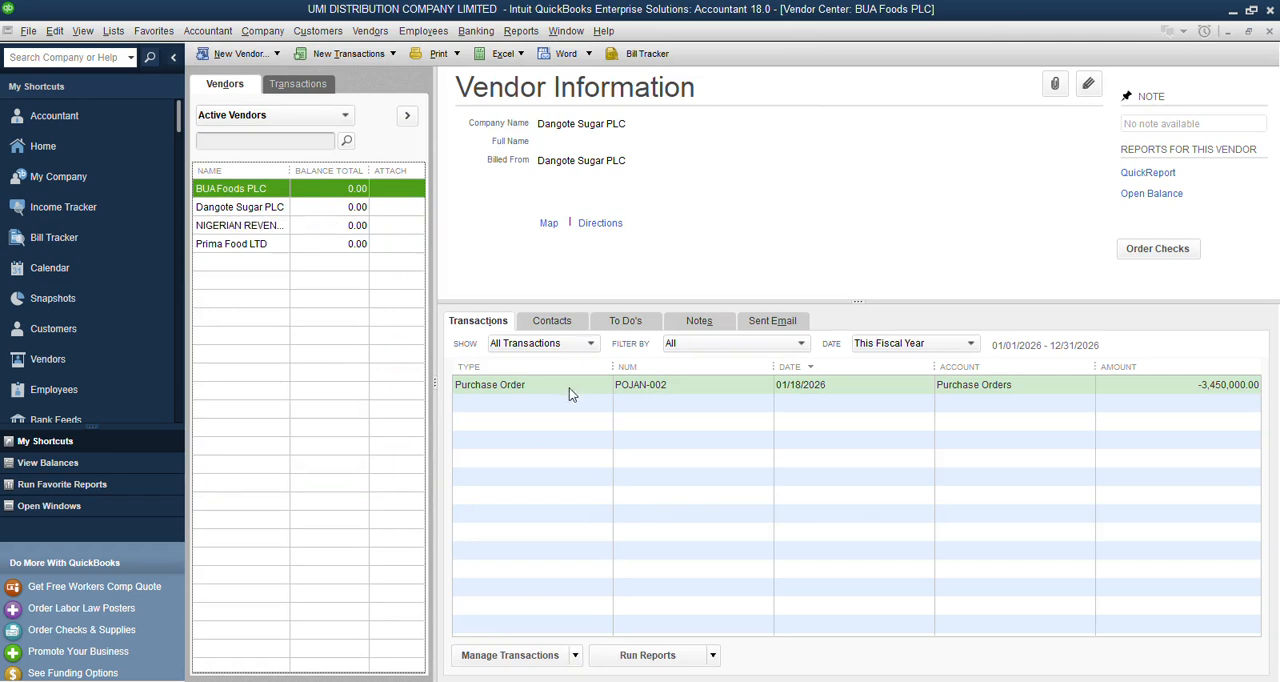
pyautogui.click(518, 386)
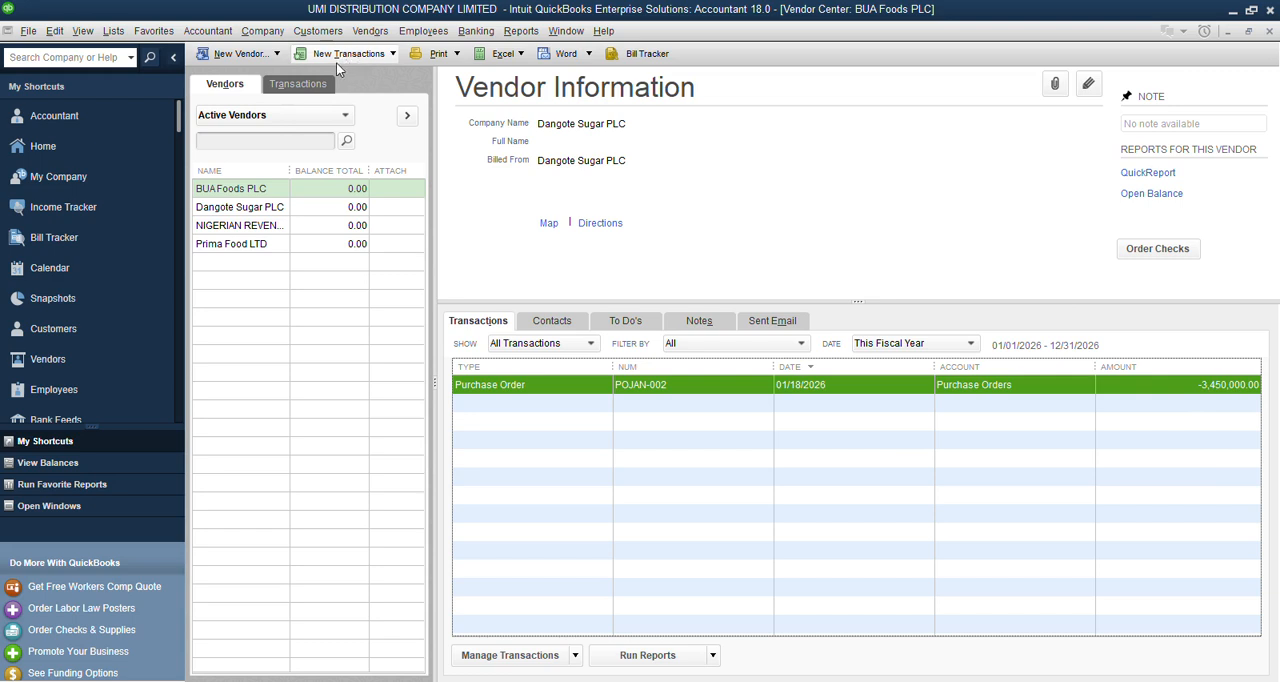
pyautogui.click(392, 55)
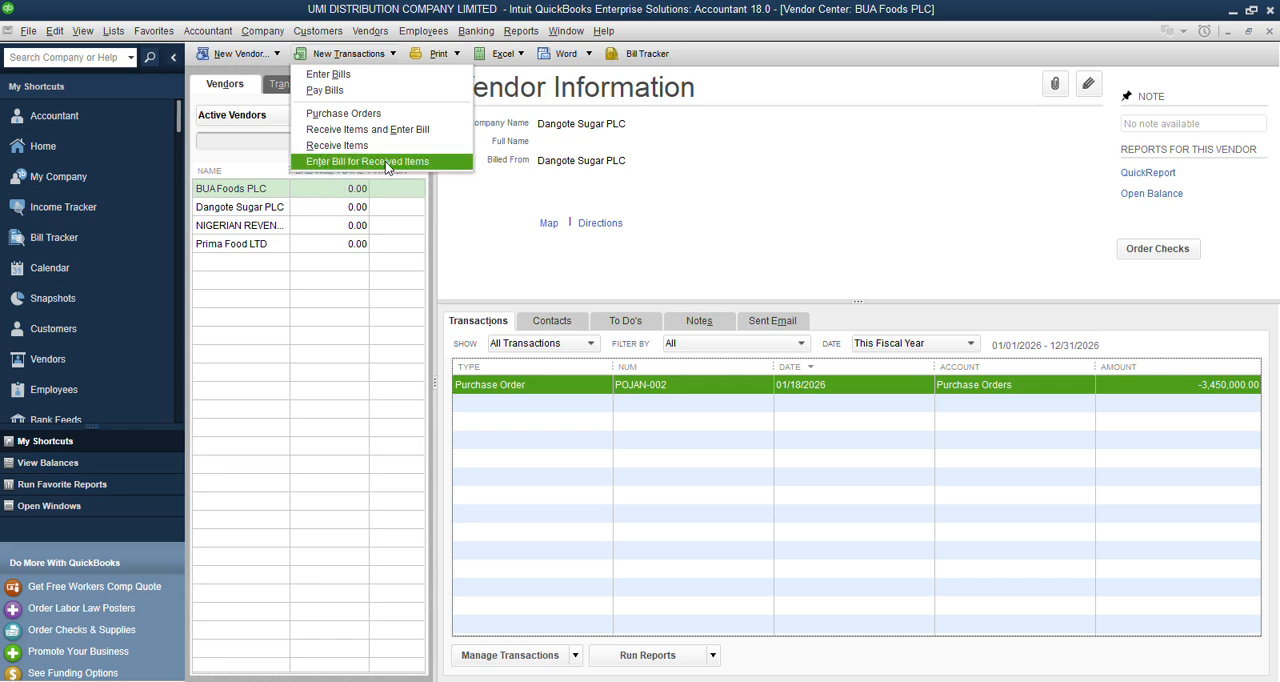
pyautogui.click(64, 146)
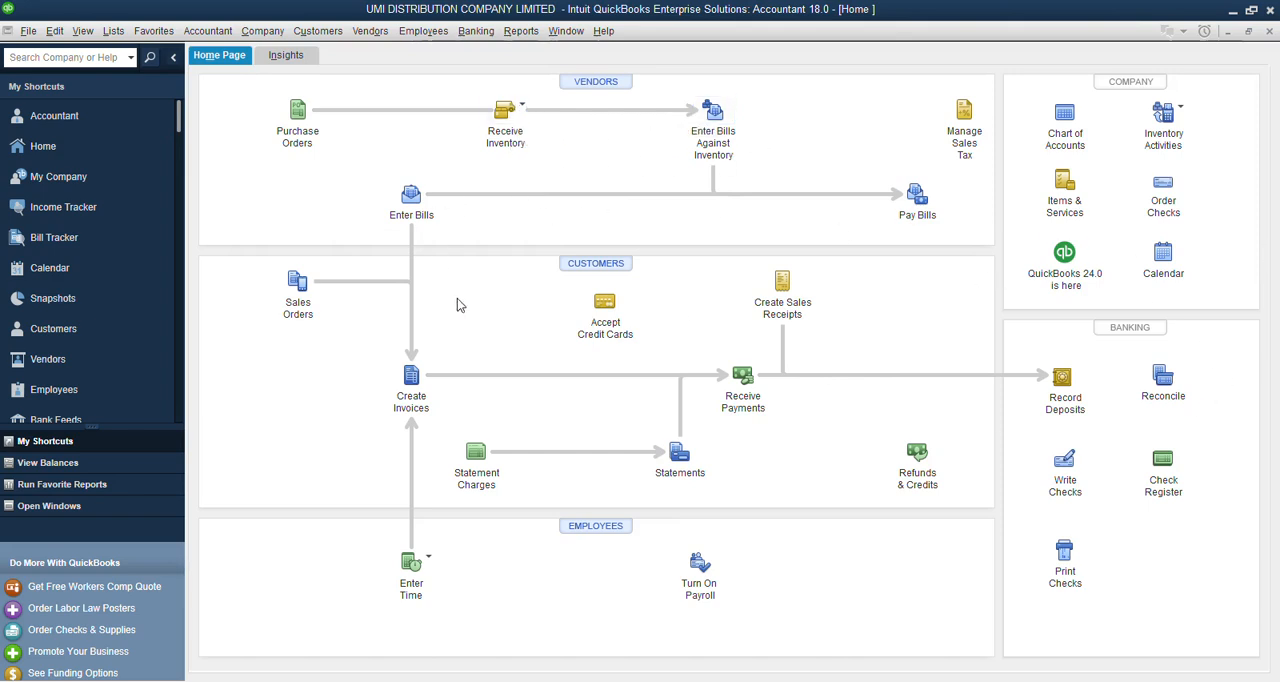
# Start a Receive Inventory with Bill entry in a restored window and choose Prima Food LTD as the vendor.
pyautogui.click(526, 106)
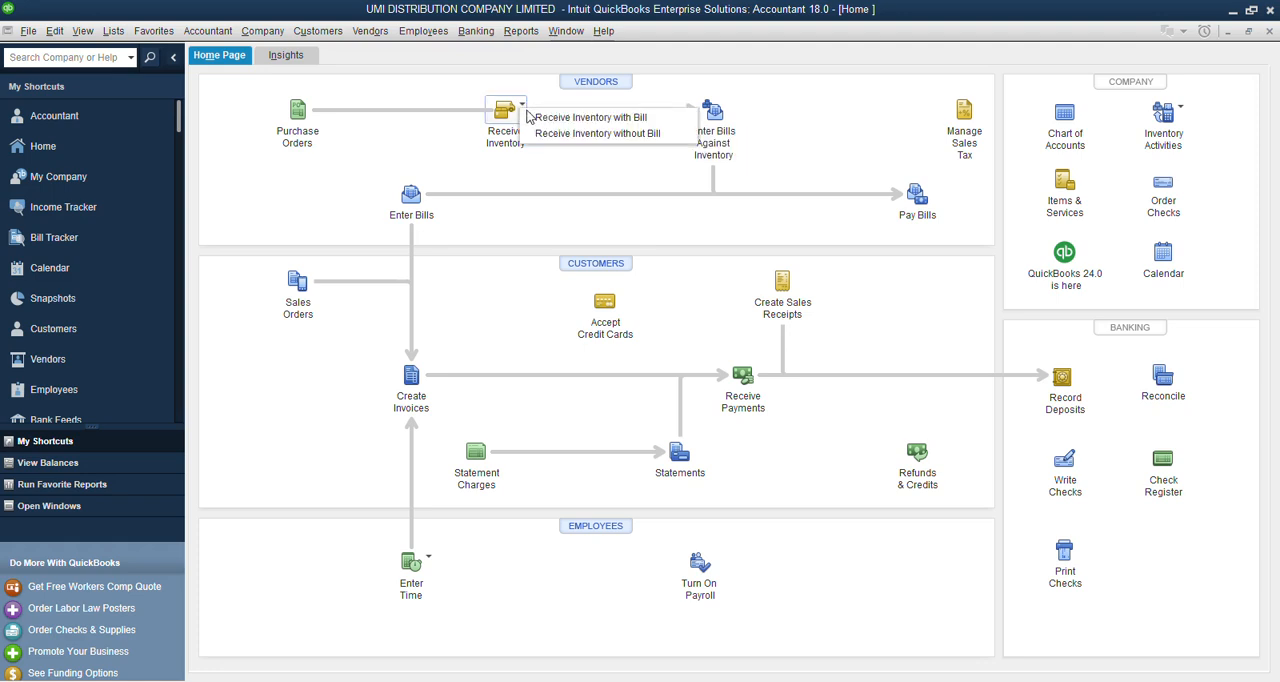
pyautogui.click(542, 120)
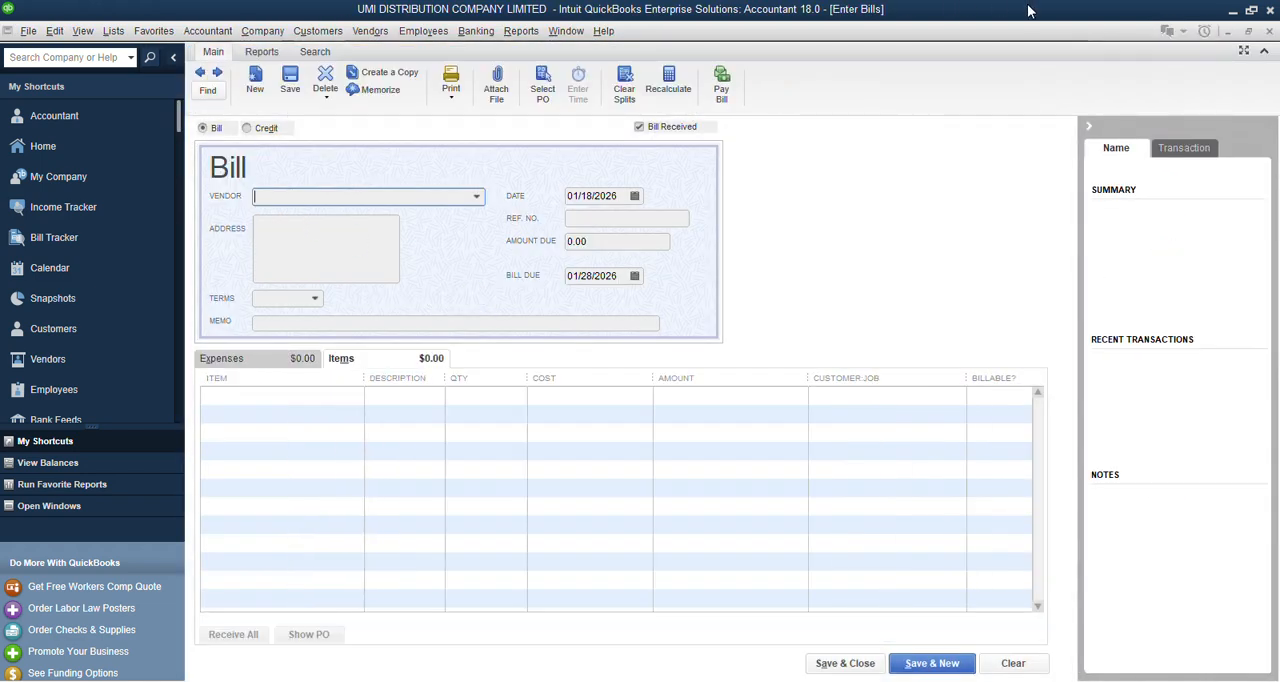
pyautogui.click(1253, 37)
pyautogui.moveTo(682, 152); pyautogui.dragTo(687, 113)
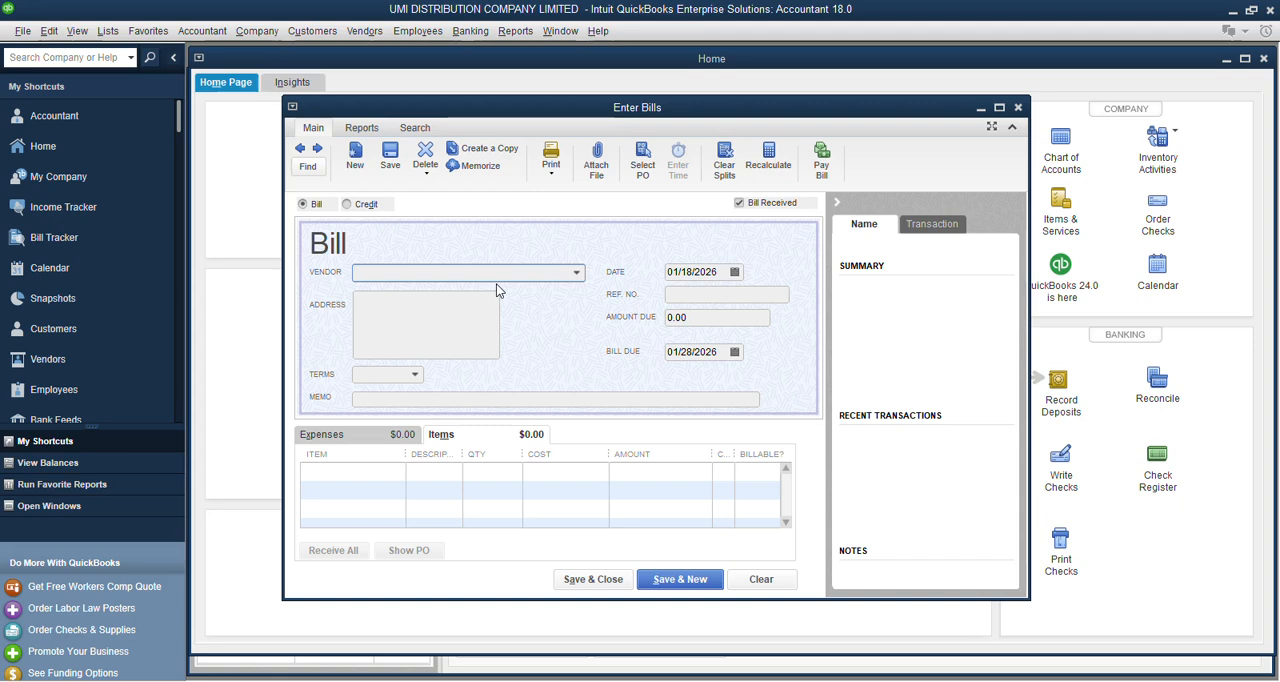
pyautogui.click(577, 274)
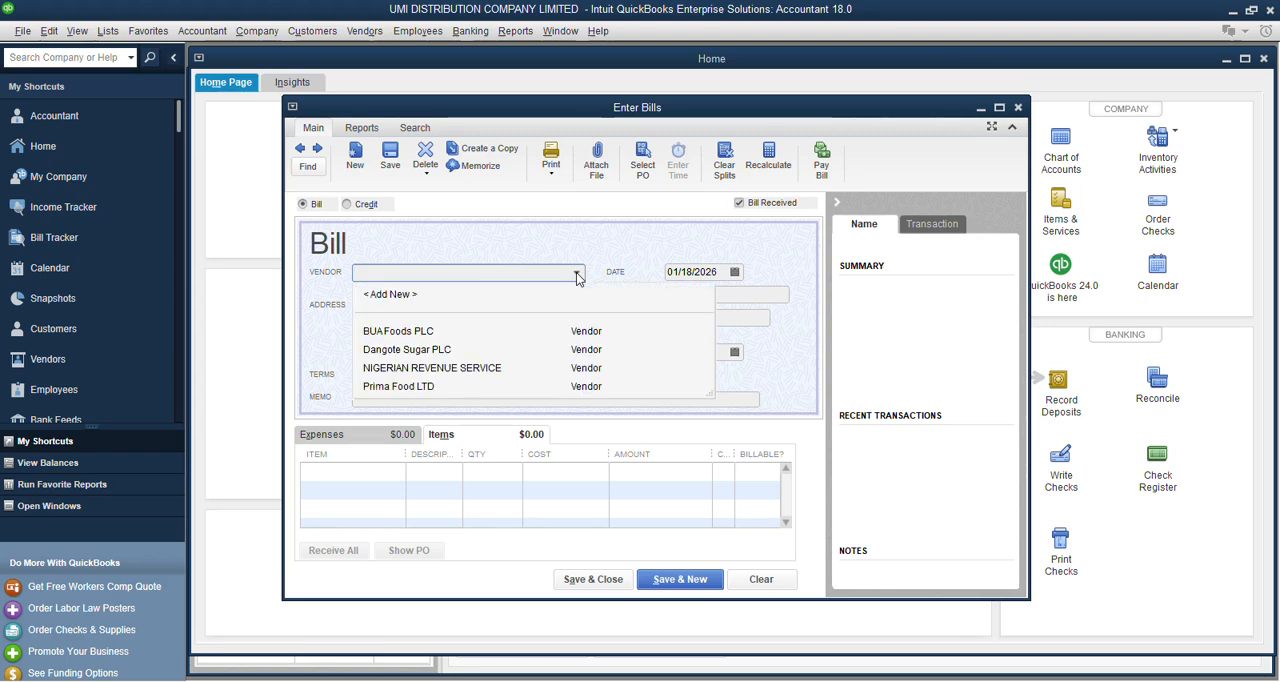
pyautogui.click(394, 388)
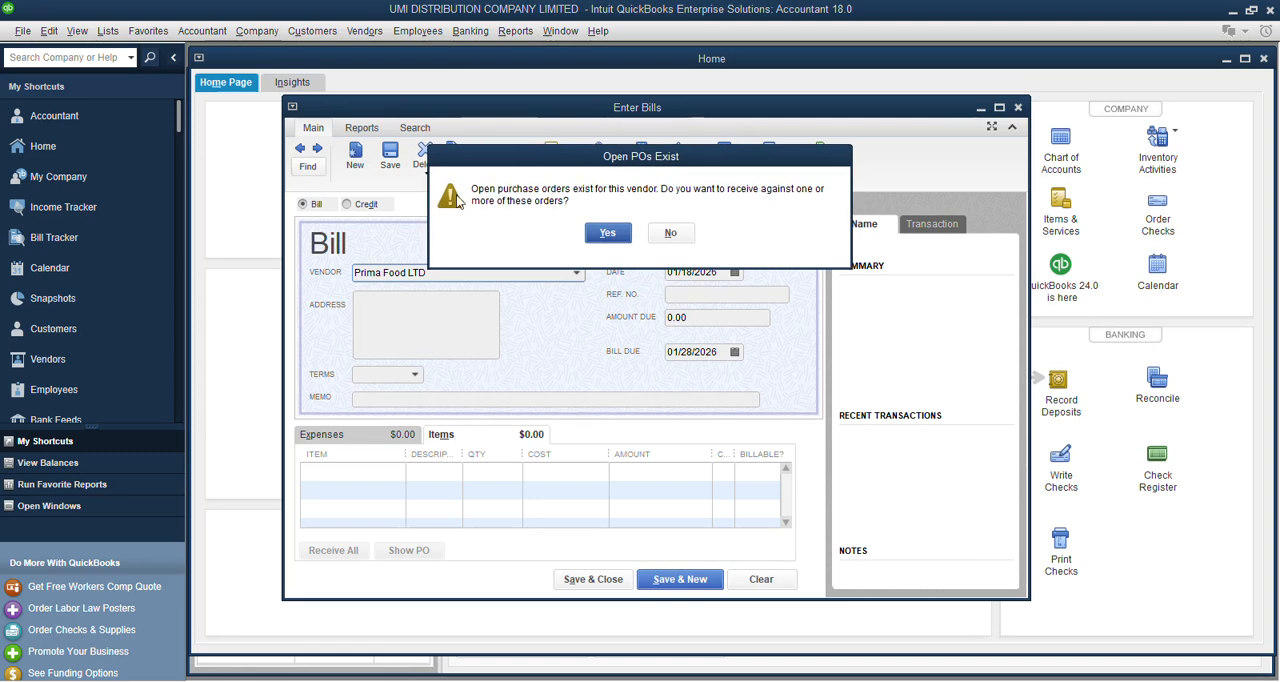
# Agree to receive against Prima Food LTD's open purchase order dated 01/18/2026 and load it into the bill.
pyautogui.moveTo(659, 166); pyautogui.dragTo(617, 289)
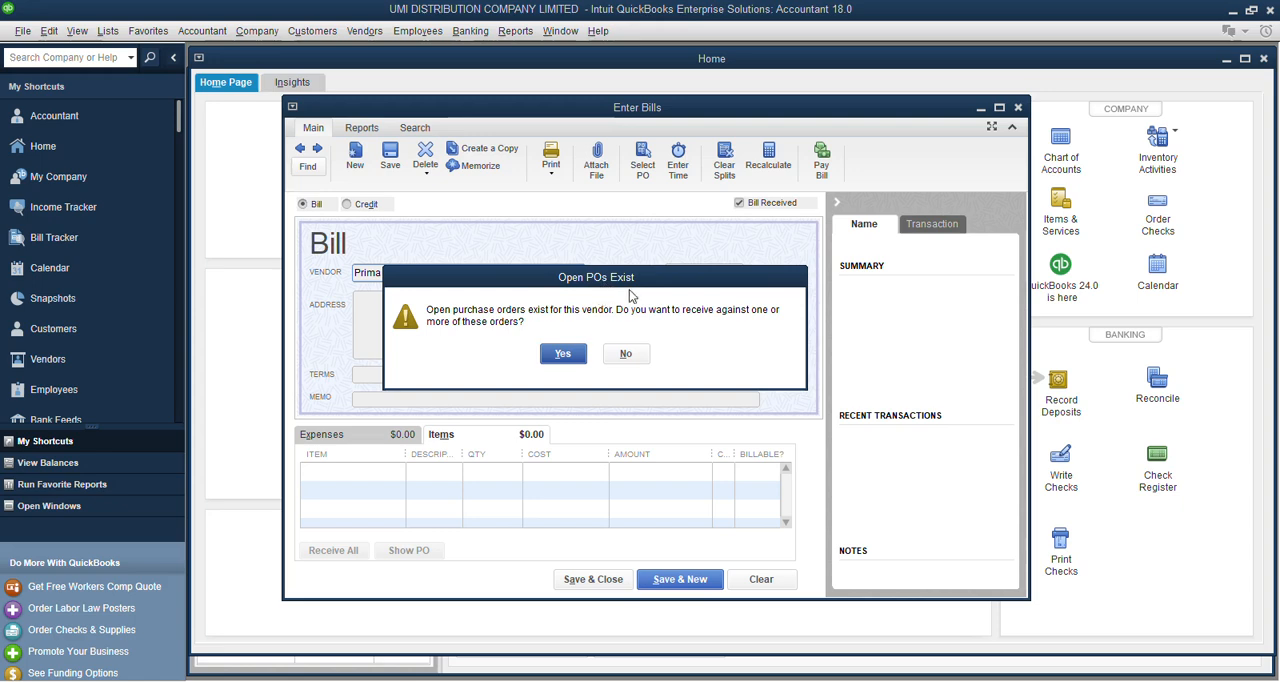
pyautogui.moveTo(618, 290); pyautogui.dragTo(635, 268)
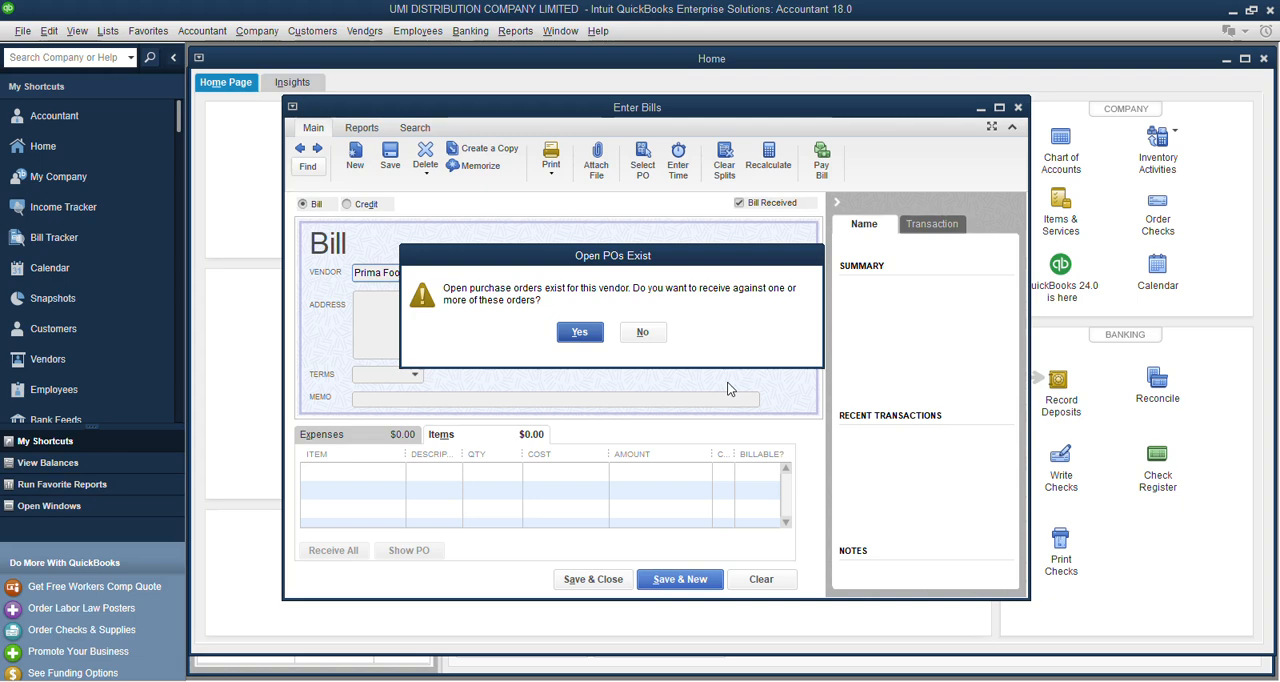
pyautogui.click(576, 332)
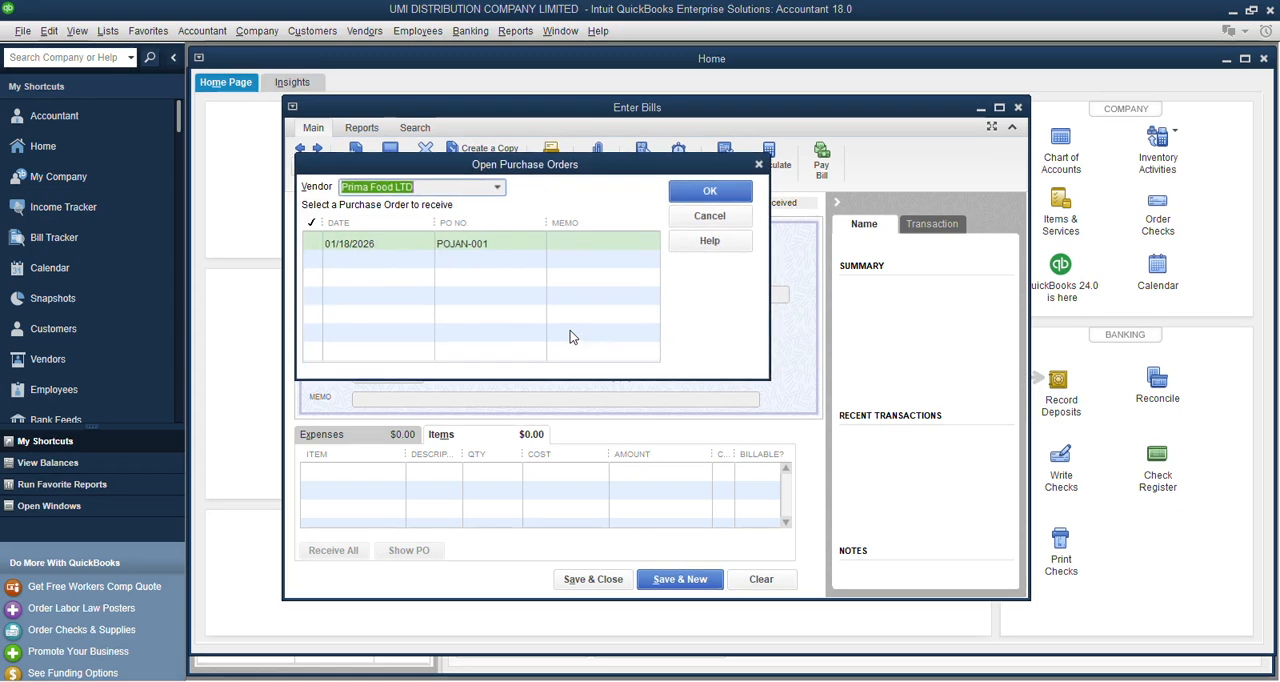
pyautogui.click(317, 245)
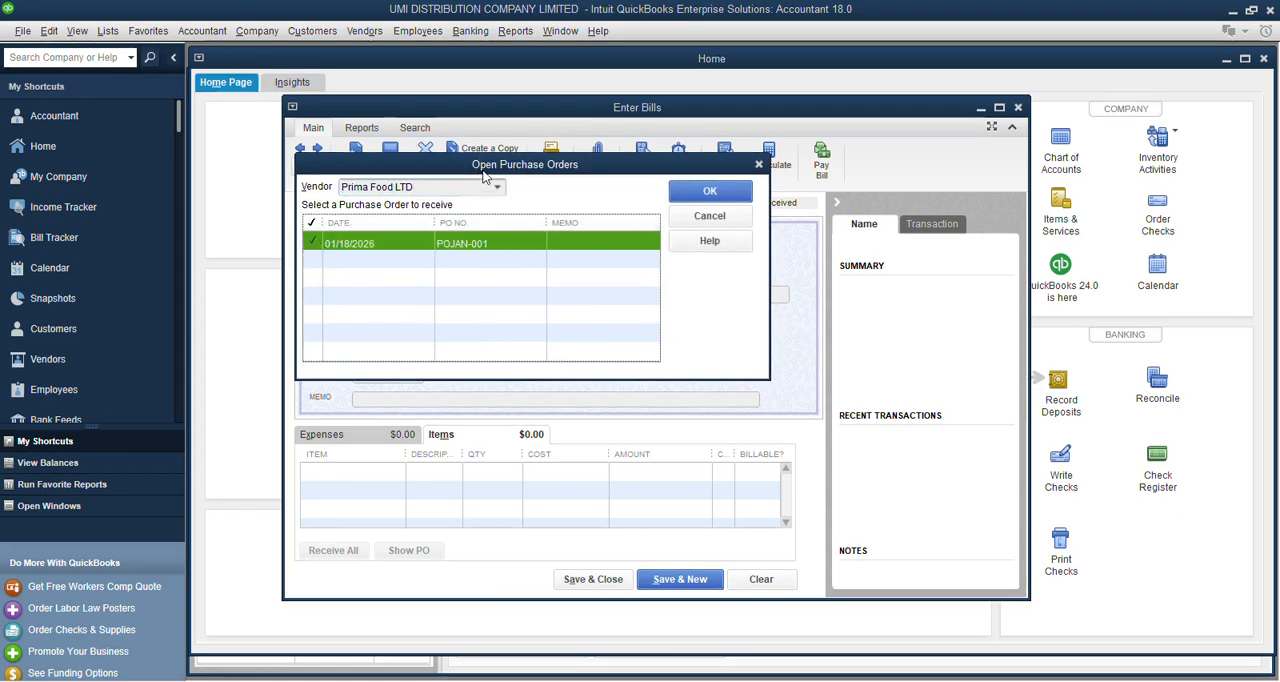
pyautogui.moveTo(490, 168); pyautogui.dragTo(560, 230)
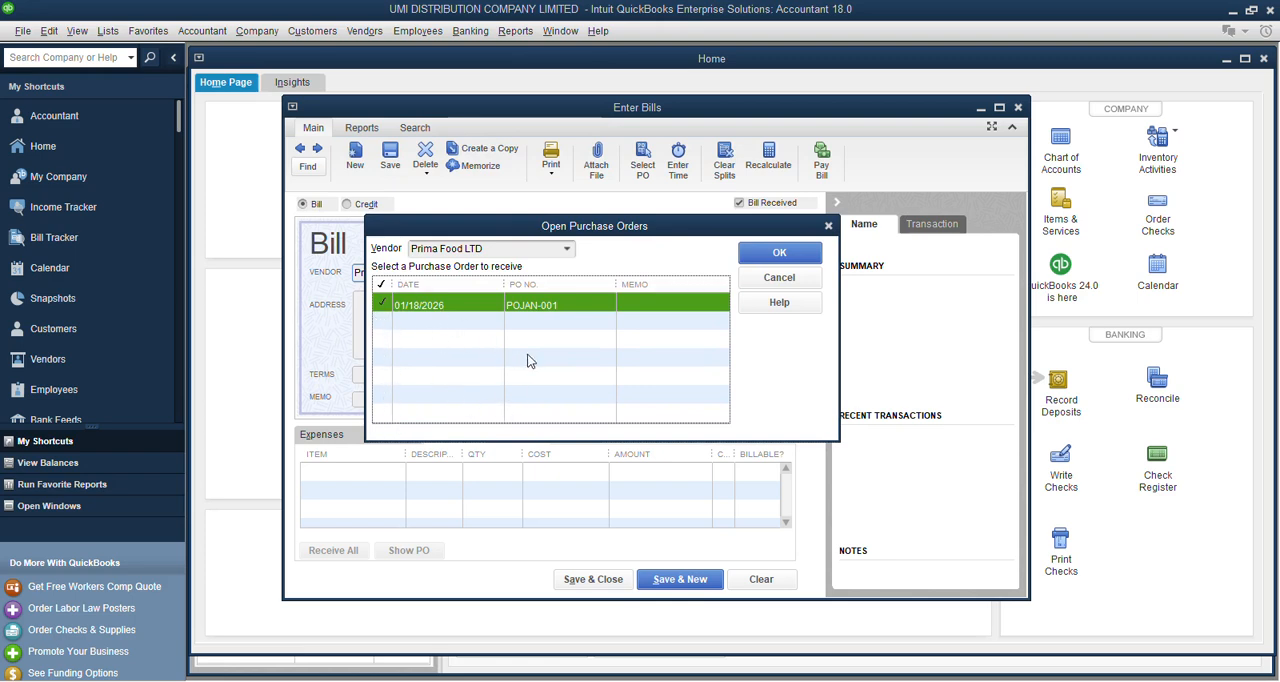
pyautogui.click(769, 255)
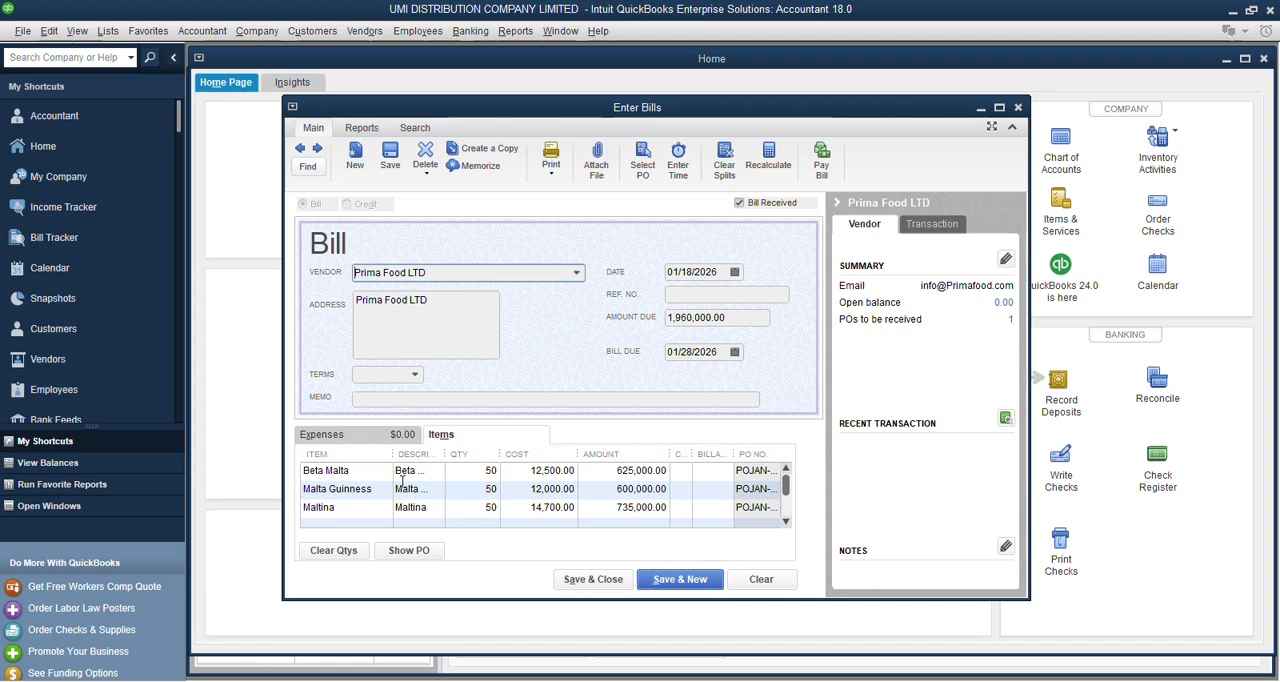
# Set the bill's received quantities to 55 for Beta Malta and 45 for Malta Guinness.
pyautogui.click(478, 471)
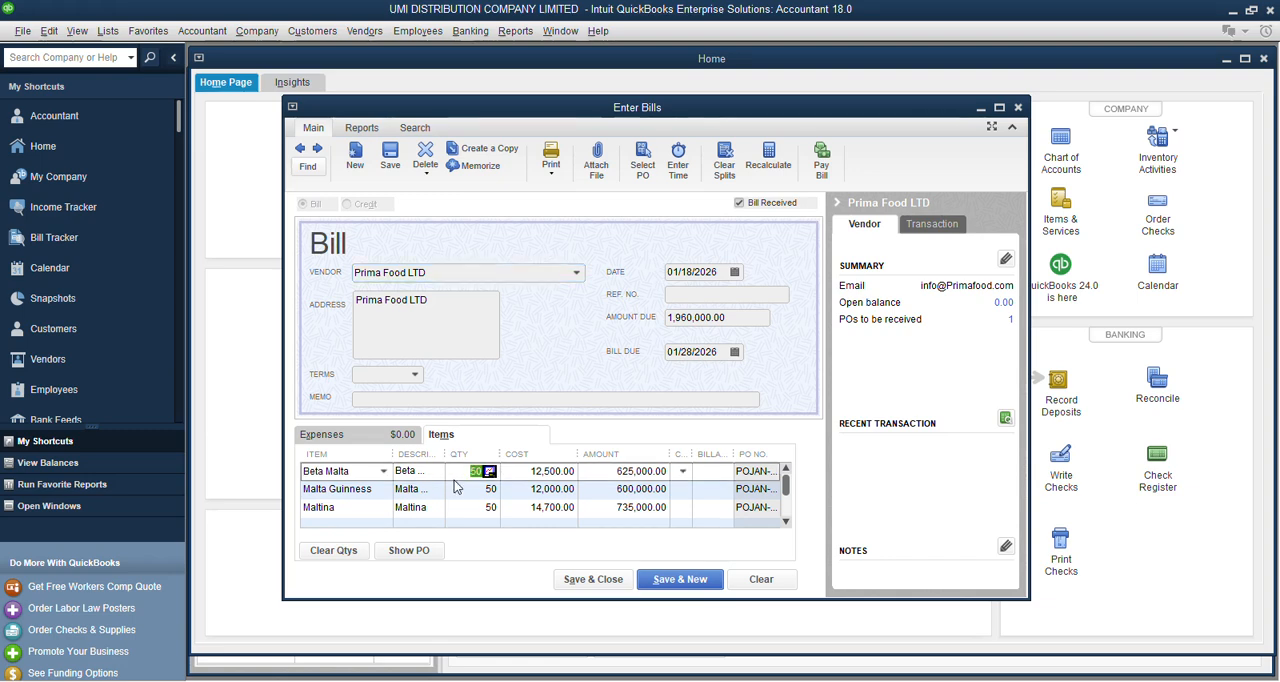
pyautogui.write('5')
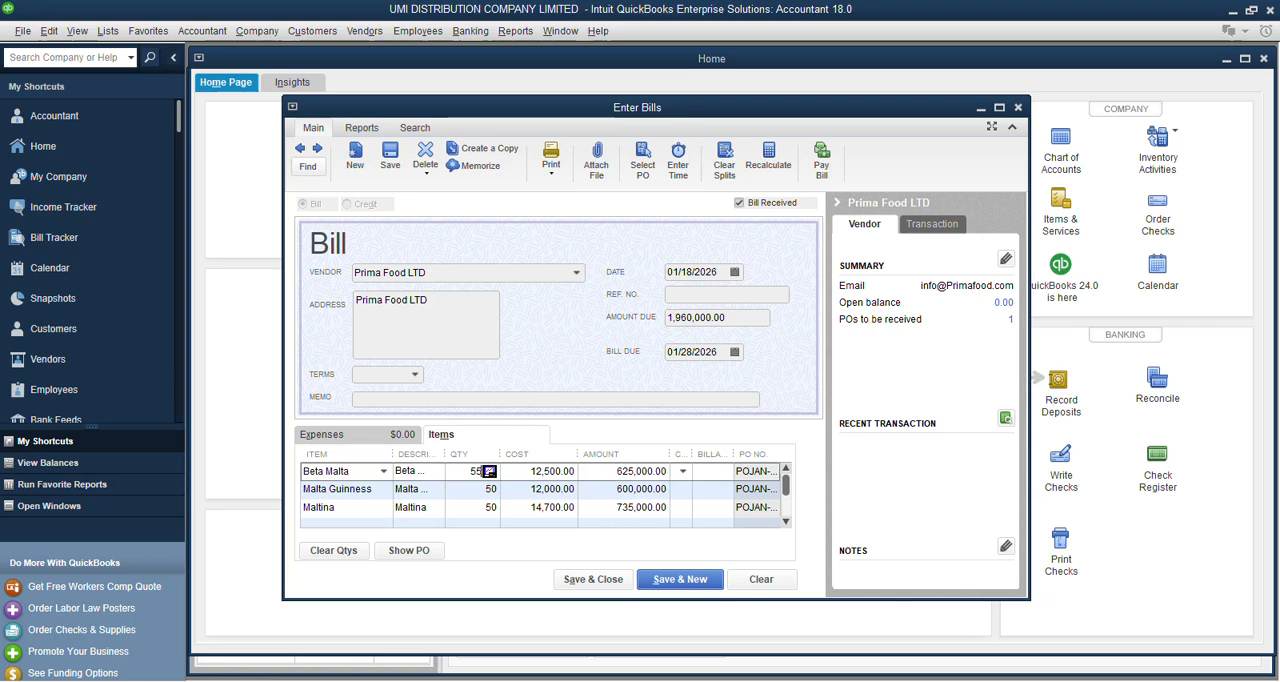
pyautogui.write('5')
pyautogui.click(455, 489)
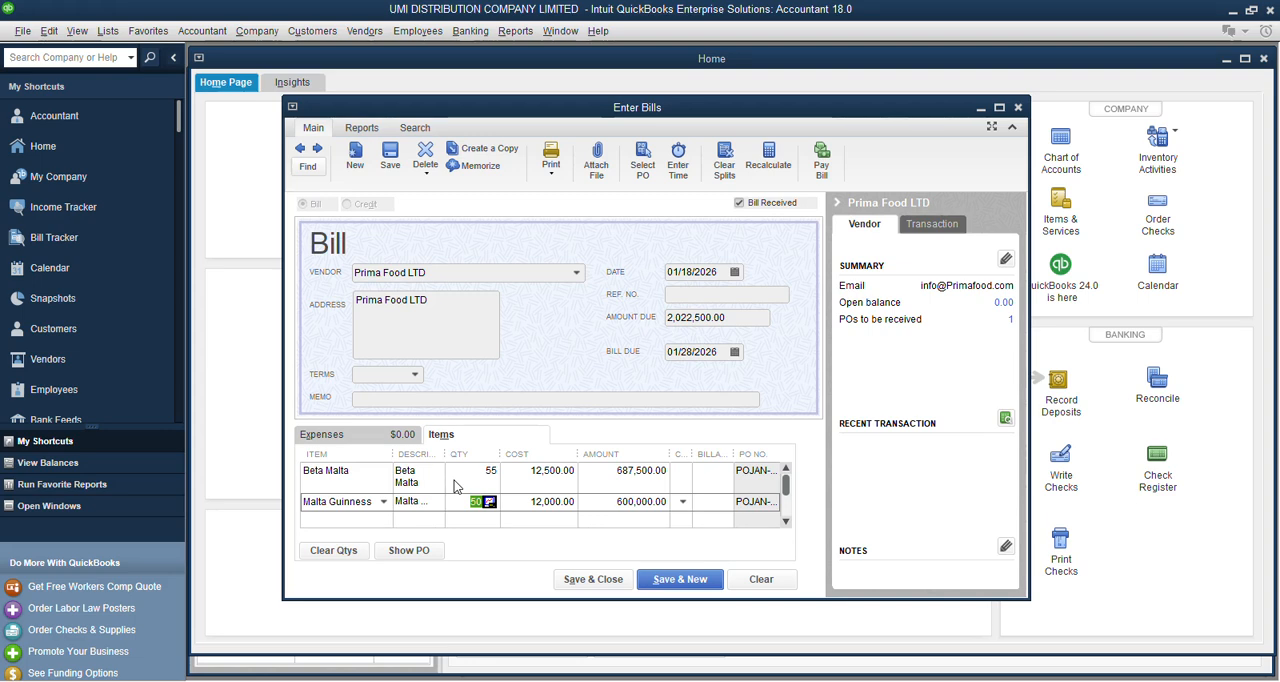
pyautogui.write('45')
pyautogui.press('Down')
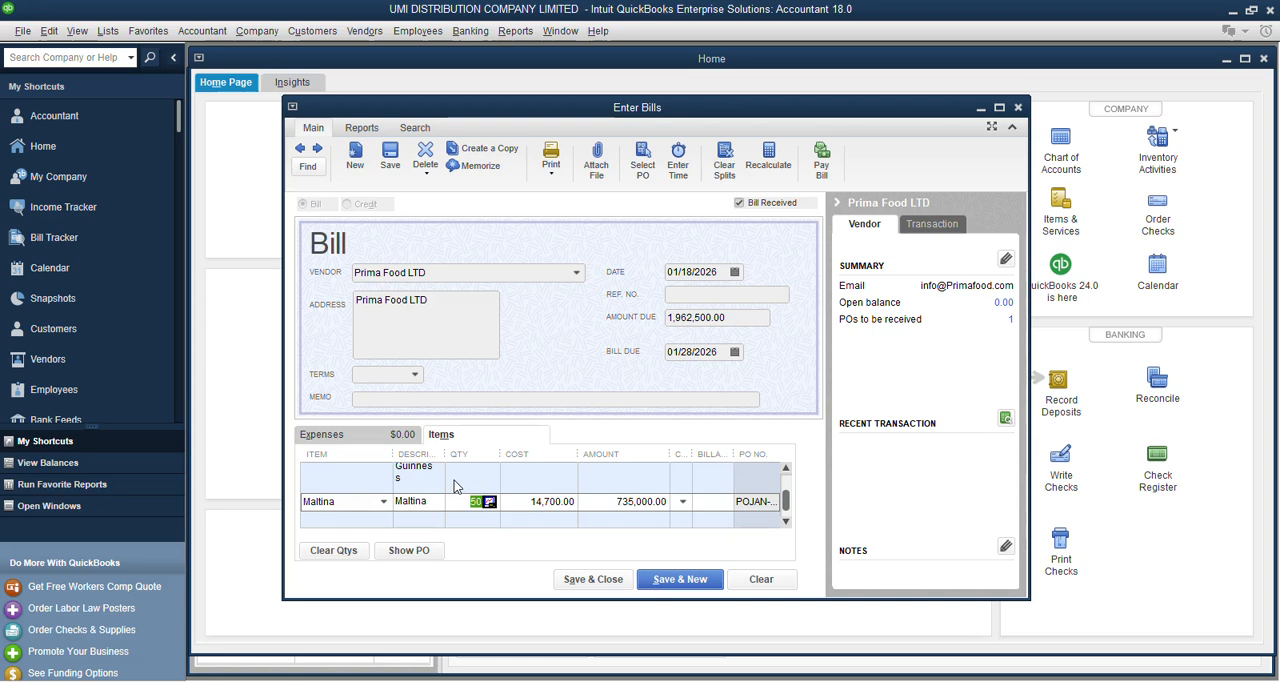
# Set Maltina's received quantity to 55 and review the bill's item lines.
pyautogui.write('55')
pyautogui.press('Tab')
pyautogui.scroll(2, 504, 516)
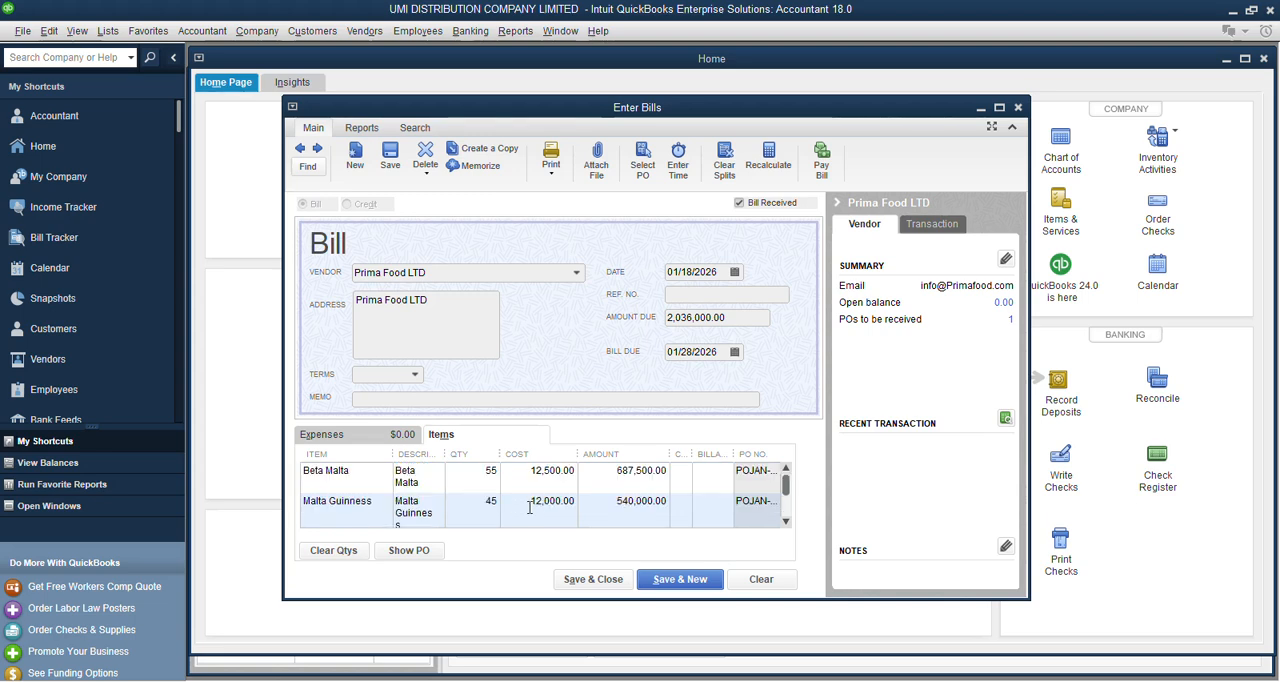
pyautogui.scroll(-2, 530, 507)
pyautogui.scroll(2, 491, 500)
pyautogui.scroll(-1, 497, 498)
pyautogui.scroll(-1, 497, 498)
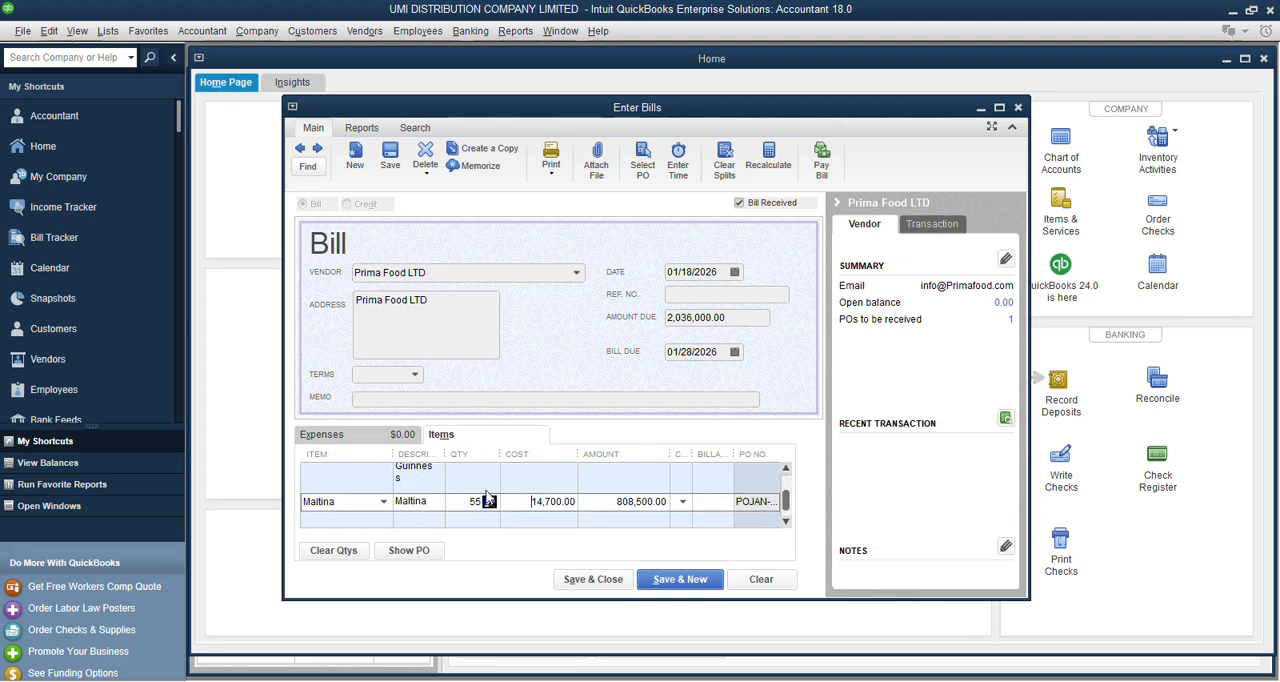
# Set Beta Malta's cost to 12,700 on the Prima Food LTD bill.
pyautogui.scroll(2, 488, 498)
pyautogui.scroll(-2, 513, 486)
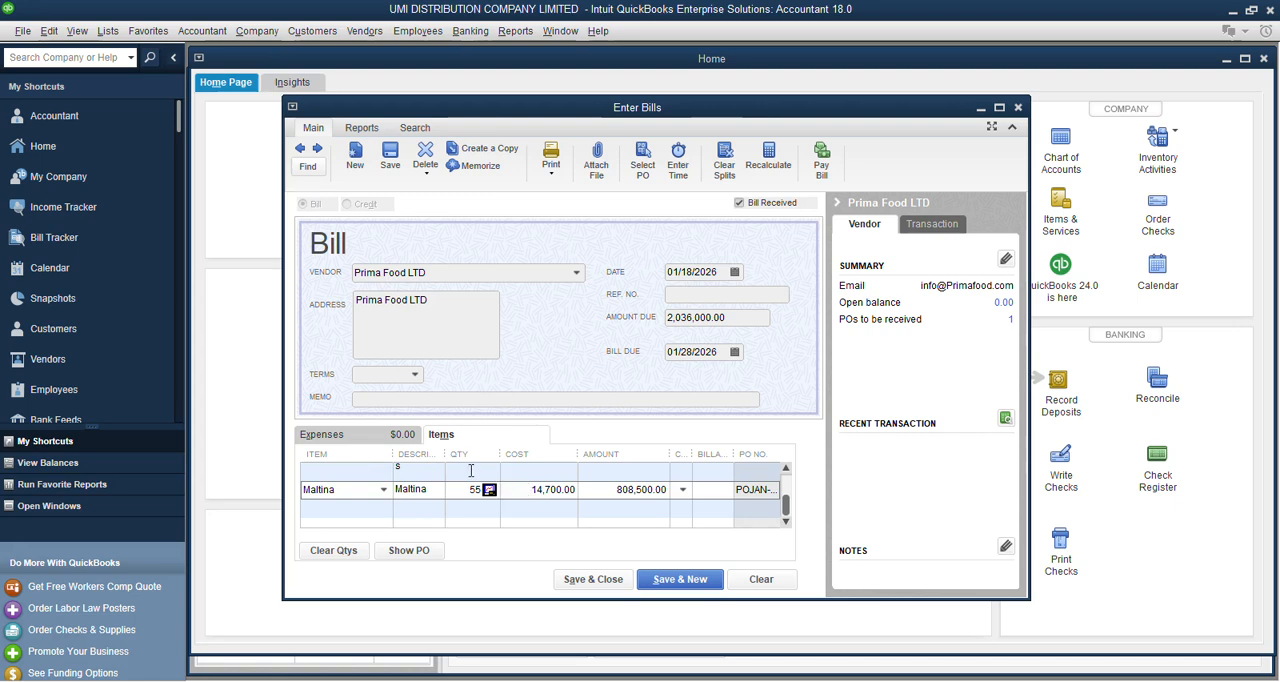
pyautogui.scroll(2, 495, 506)
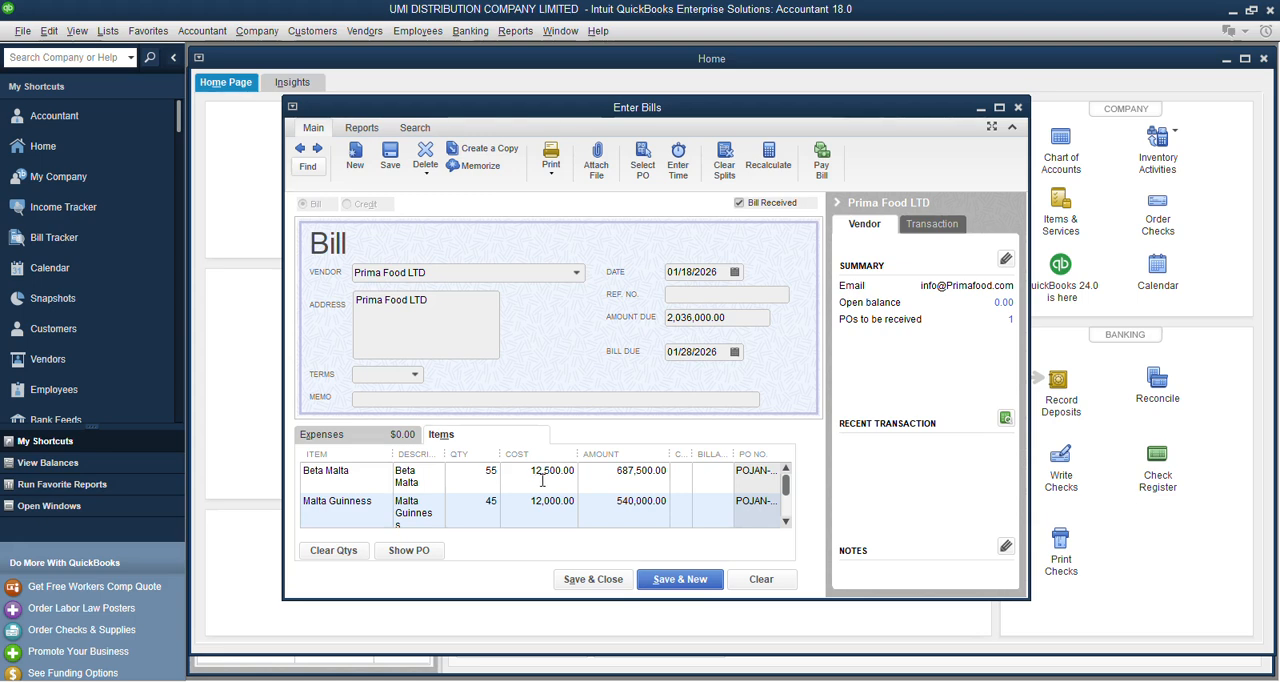
pyautogui.doubleClick(543, 480)
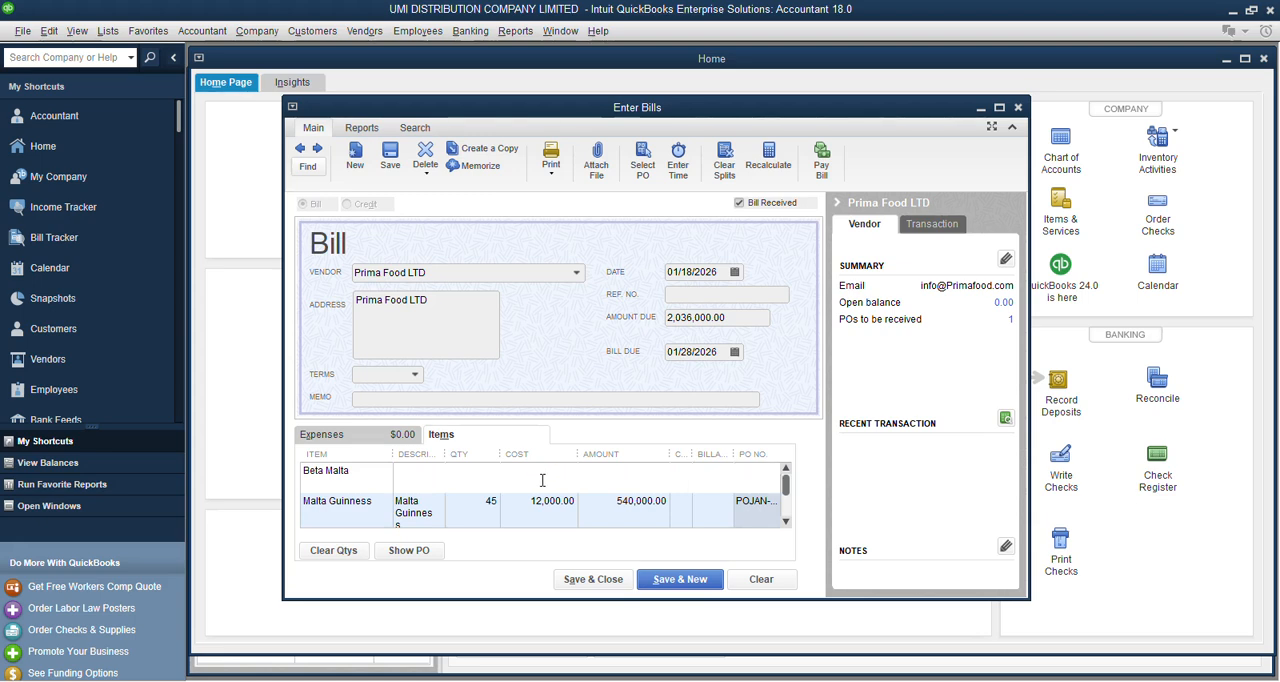
pyautogui.doubleClick(543, 470)
pyautogui.click(535, 470)
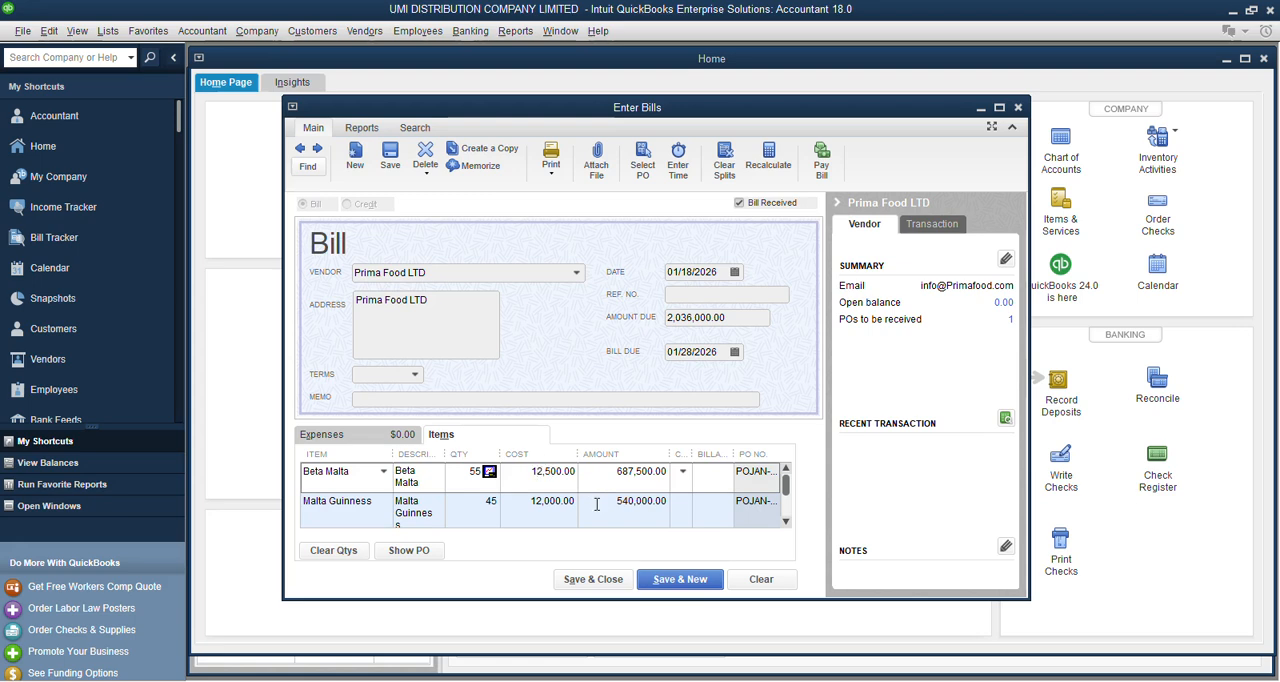
pyautogui.press('BackSpace')
pyautogui.write('7')
pyautogui.press('Tab')
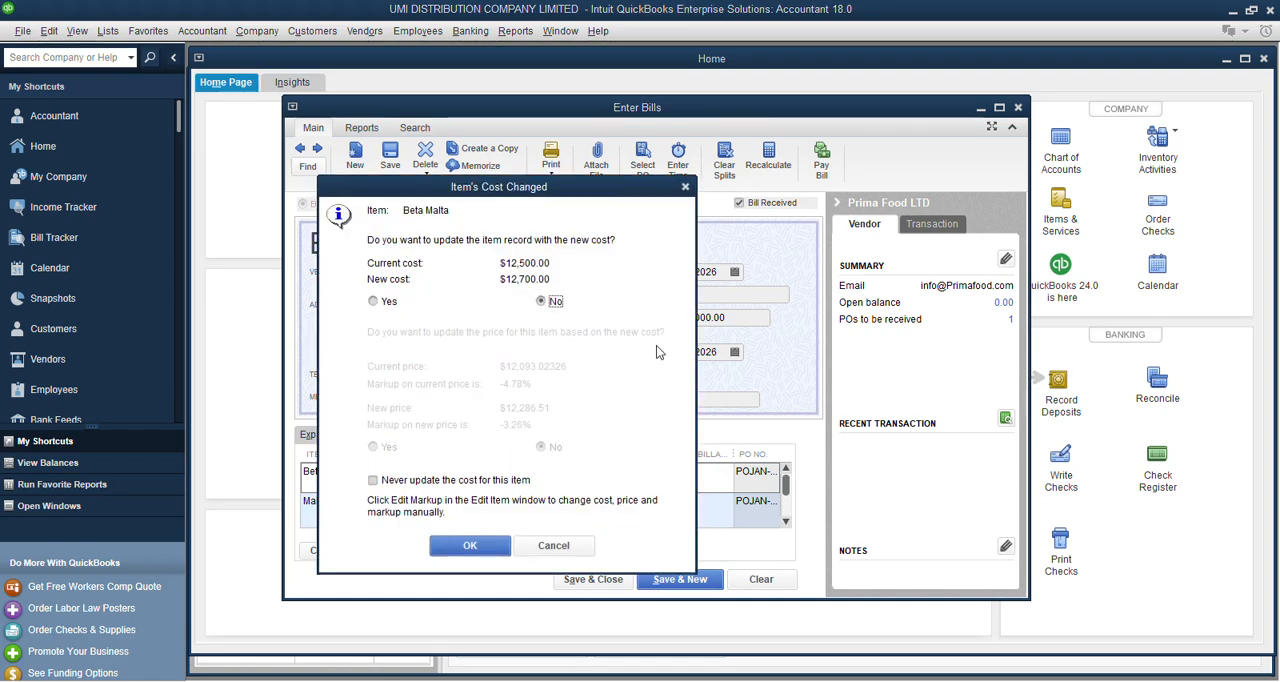
# Choose to update Beta Malta's item record with the new cost, but decline updating its price.
pyautogui.moveTo(519, 190); pyautogui.dragTo(592, 148)
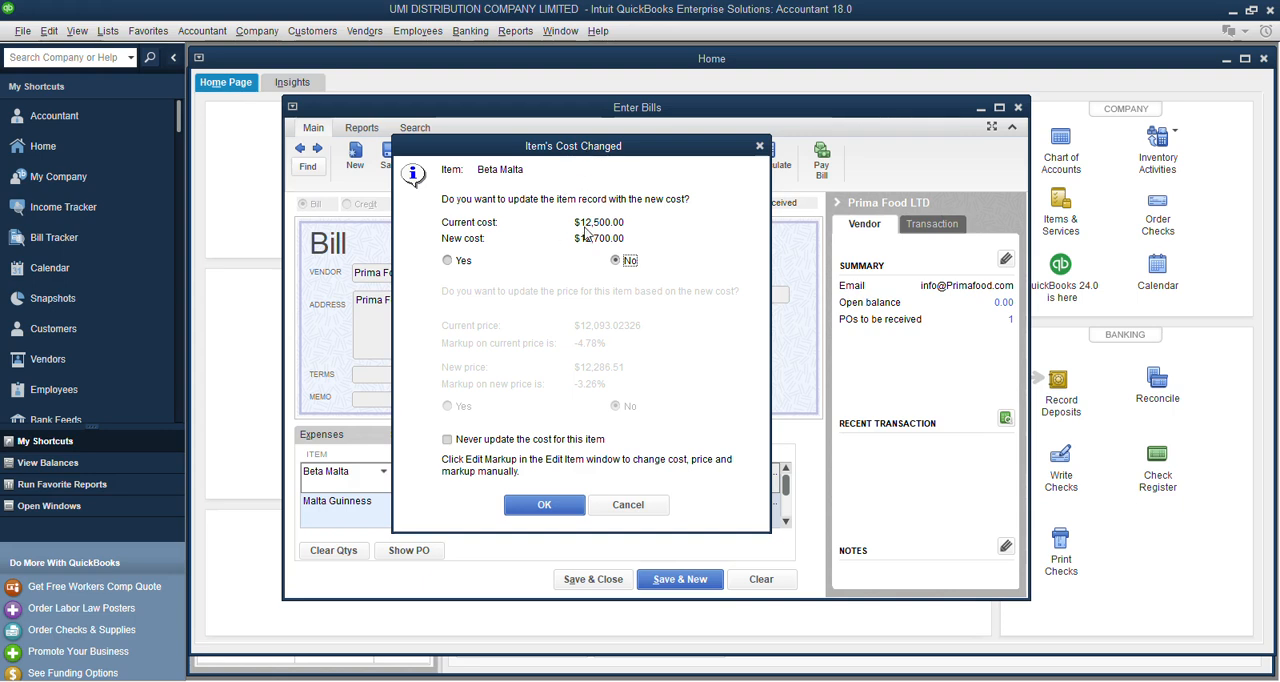
pyautogui.click(449, 262)
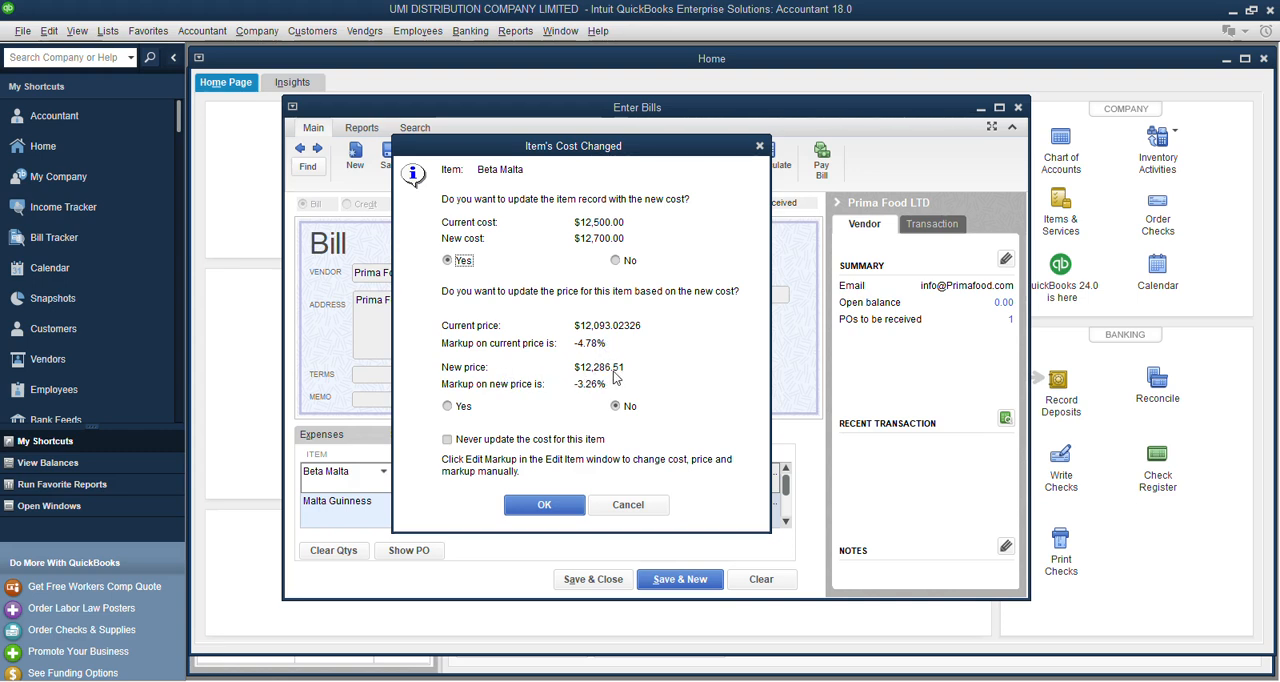
pyautogui.click(448, 406)
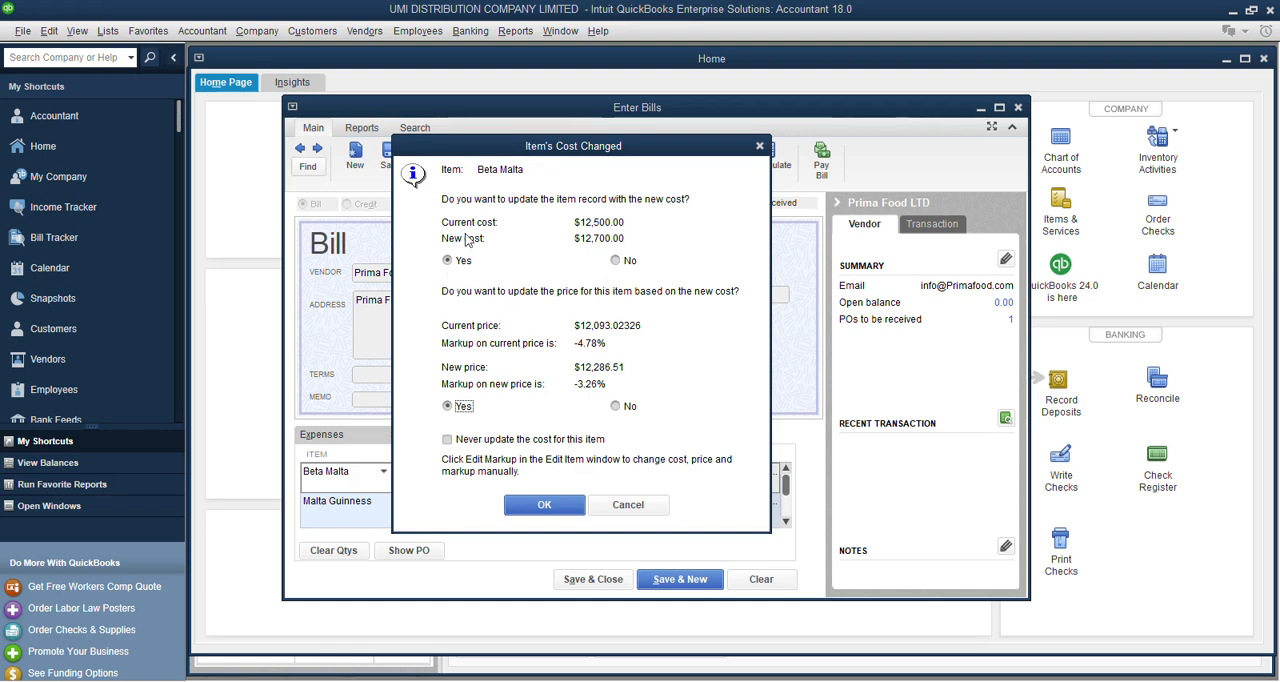
pyautogui.click(616, 408)
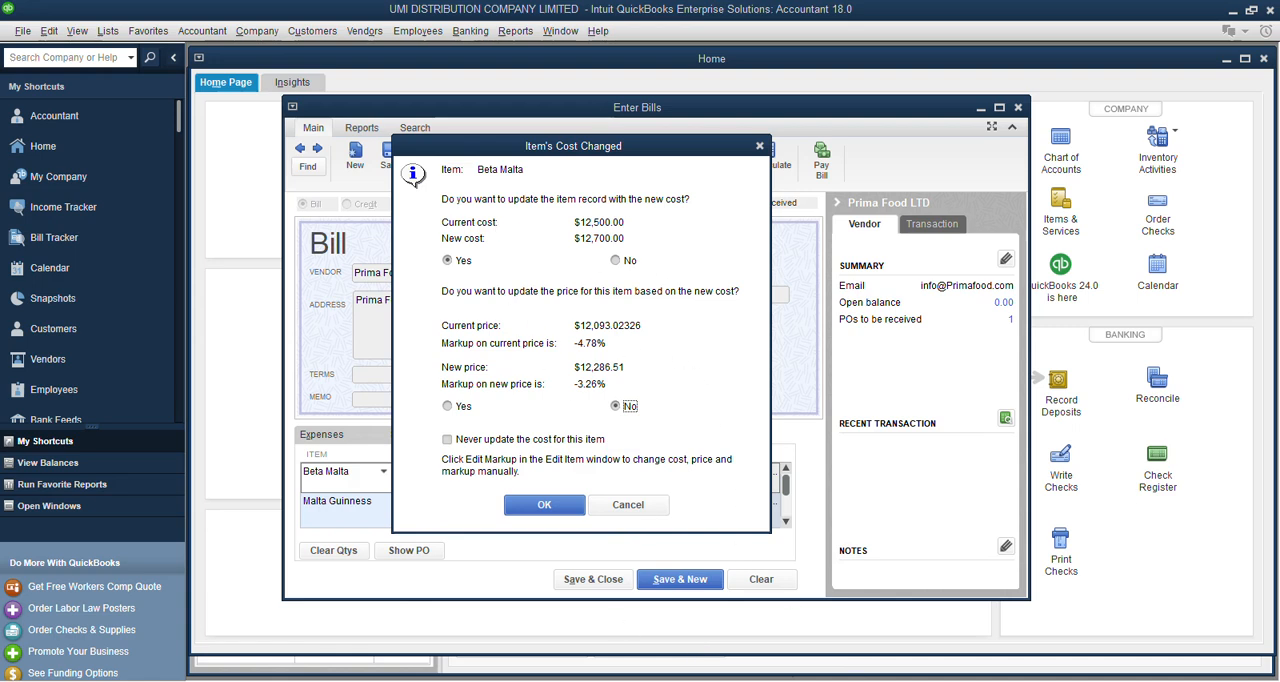
# Switch to the VAT workbook in Excel and set Malta Guinness's VAT-inclusive selling price to 13,000, then select its VAT-exclusive price.
pyautogui.hotkey('alt', 'Tab')
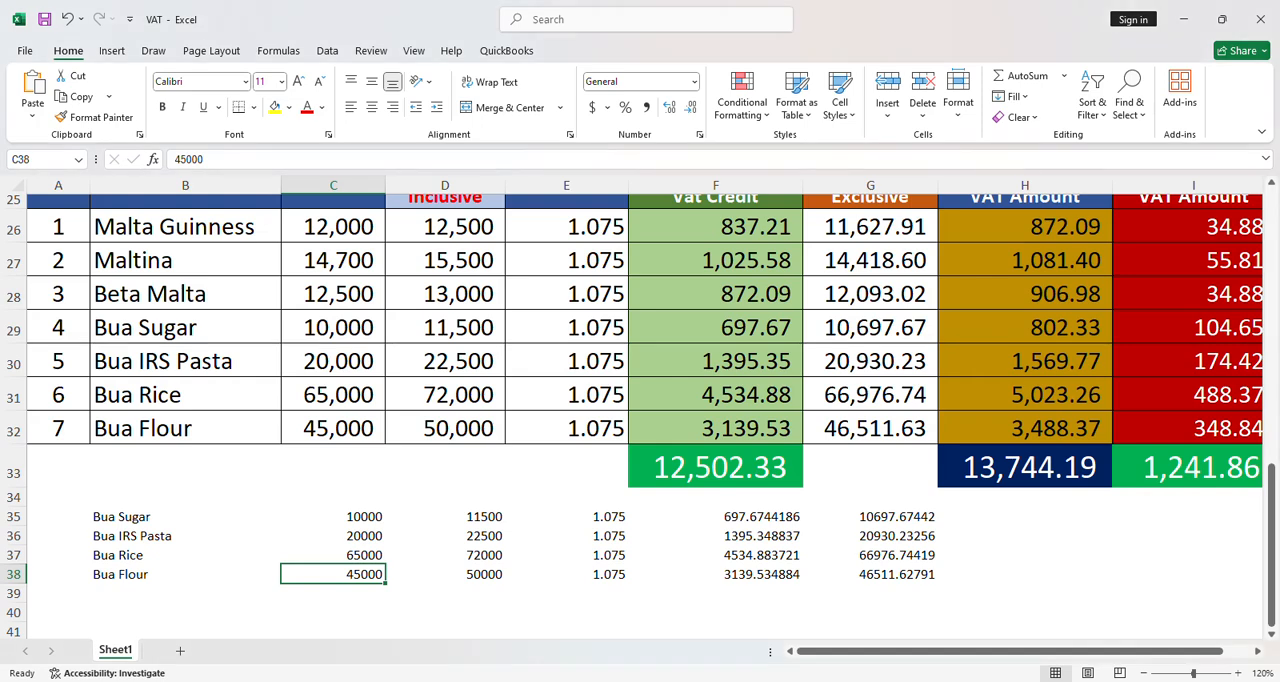
pyautogui.scroll(1, 241, 321)
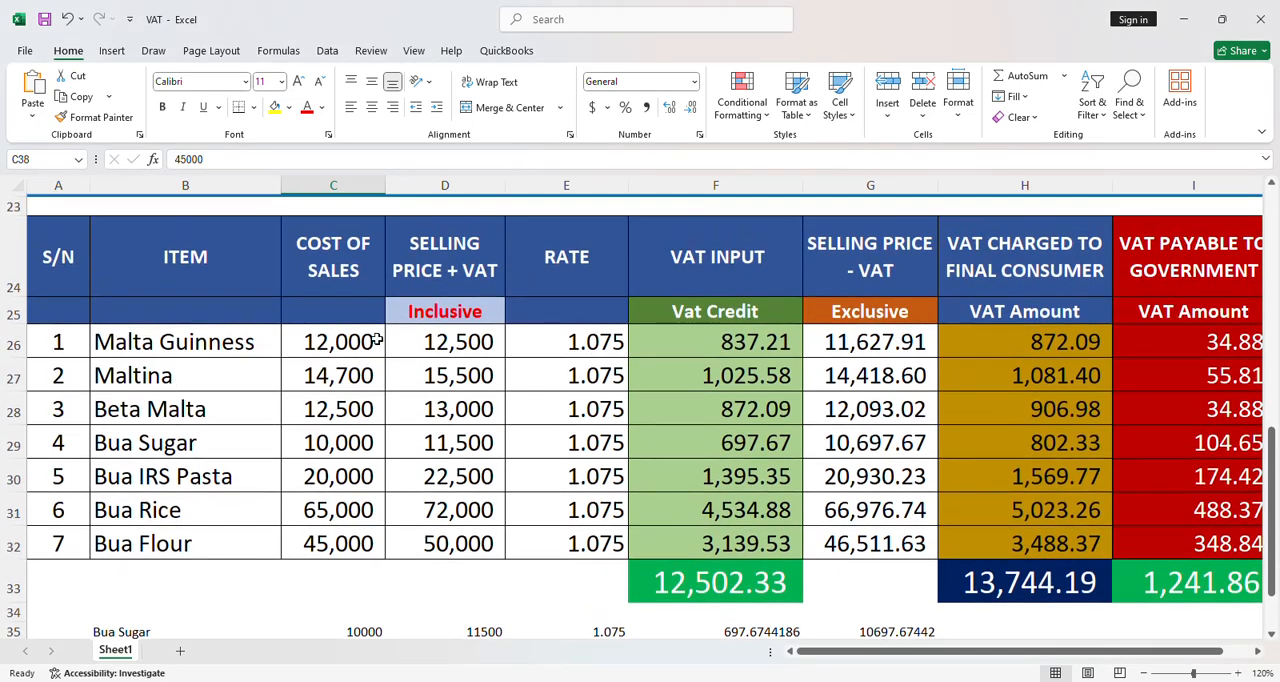
pyautogui.click(494, 342)
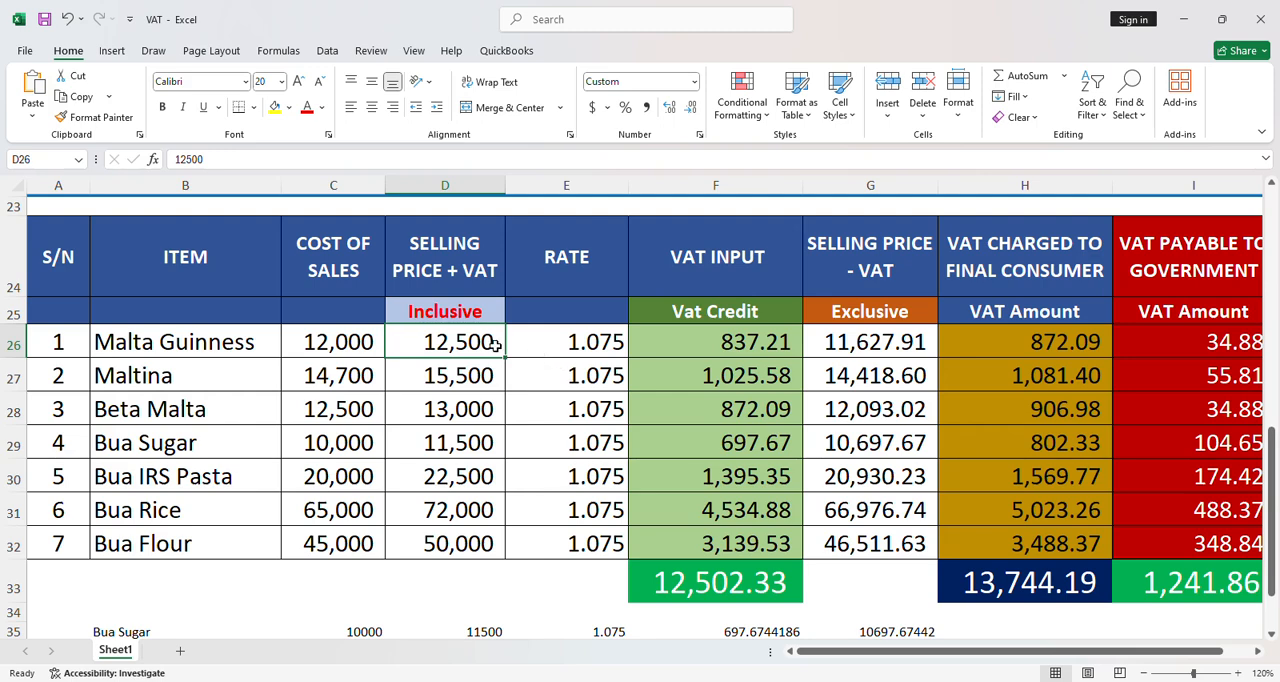
pyautogui.write('13')
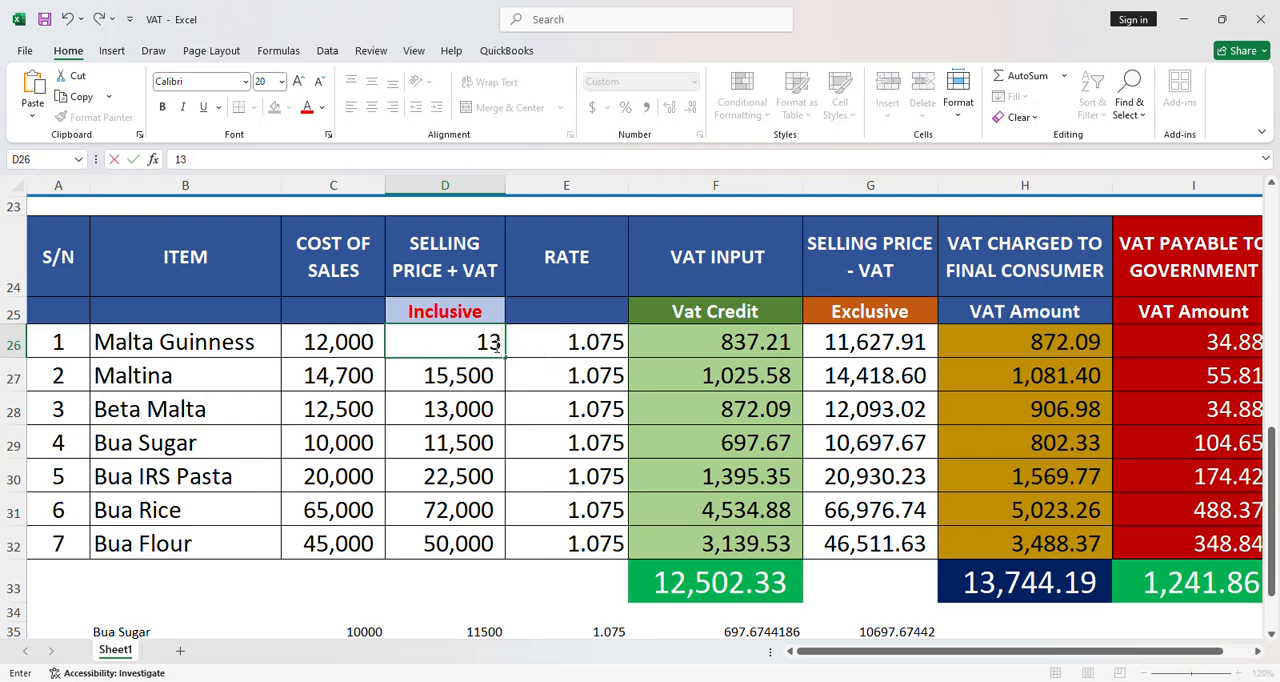
pyautogui.write('000')
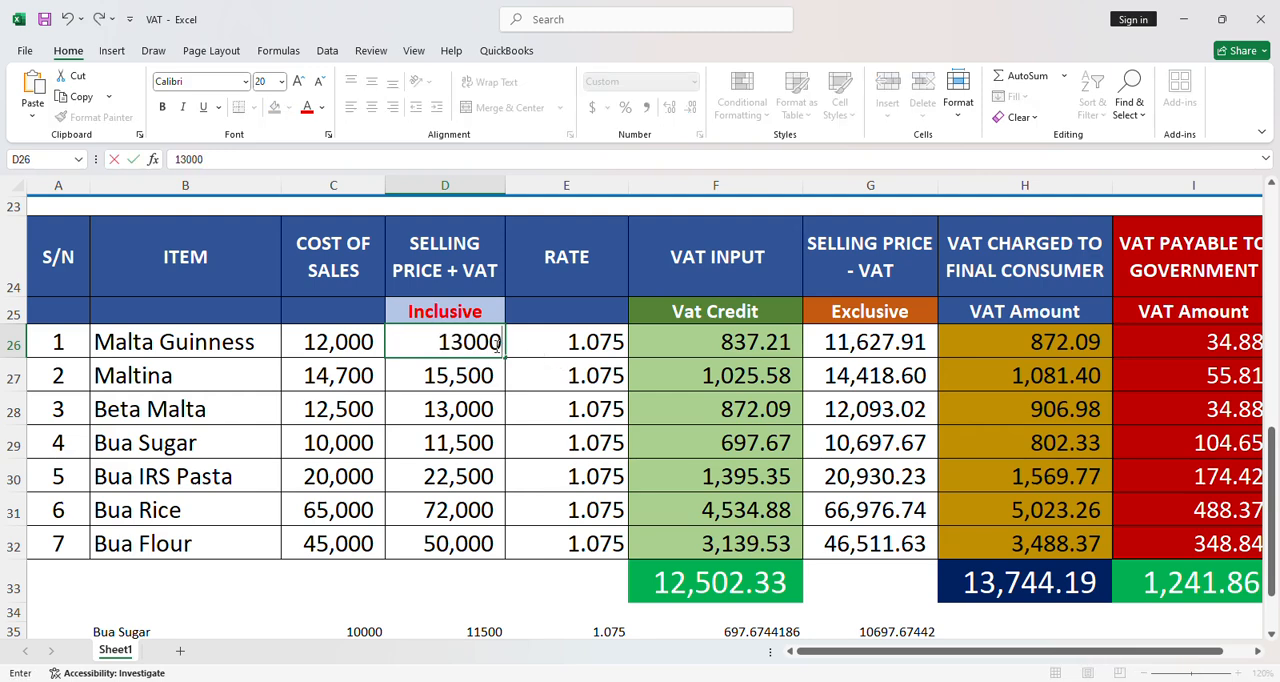
pyautogui.press('Tab')
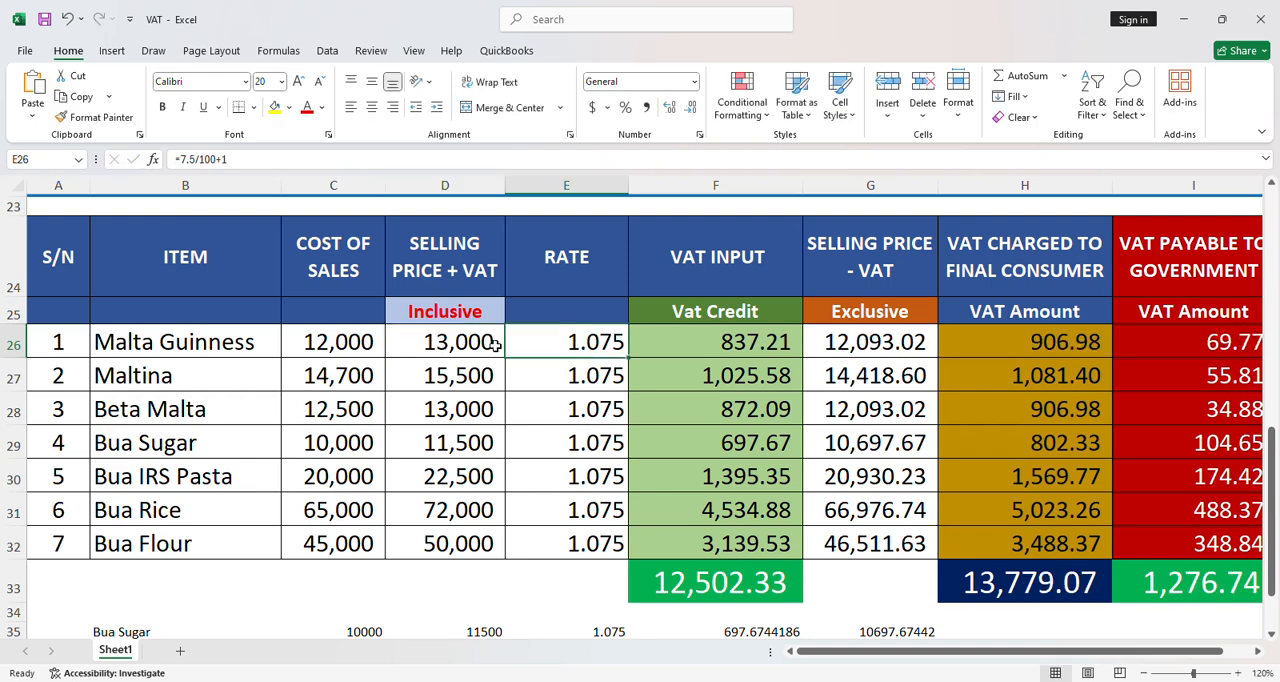
pyautogui.click(868, 346)
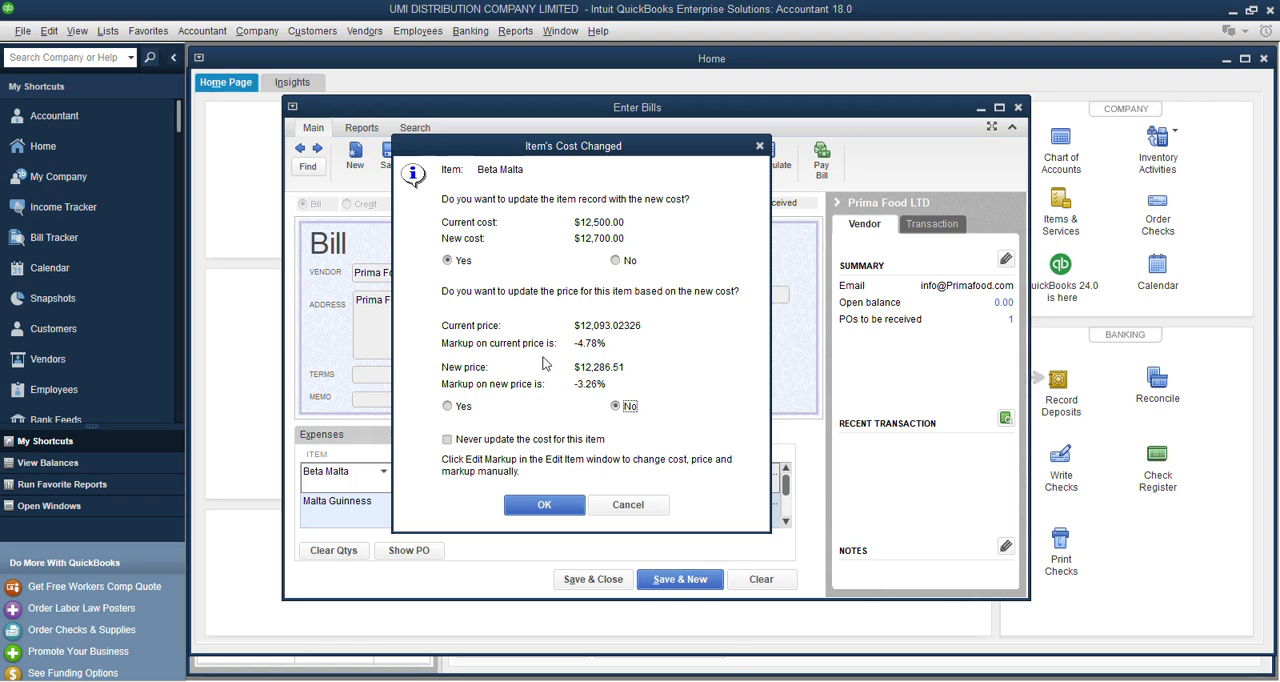
# Opt in QuickBooks to update Beta Malta's price from the new cost, and inspect Malta Guinness's VAT-exclusive price formula in Excel.
pyautogui.click(452, 411)
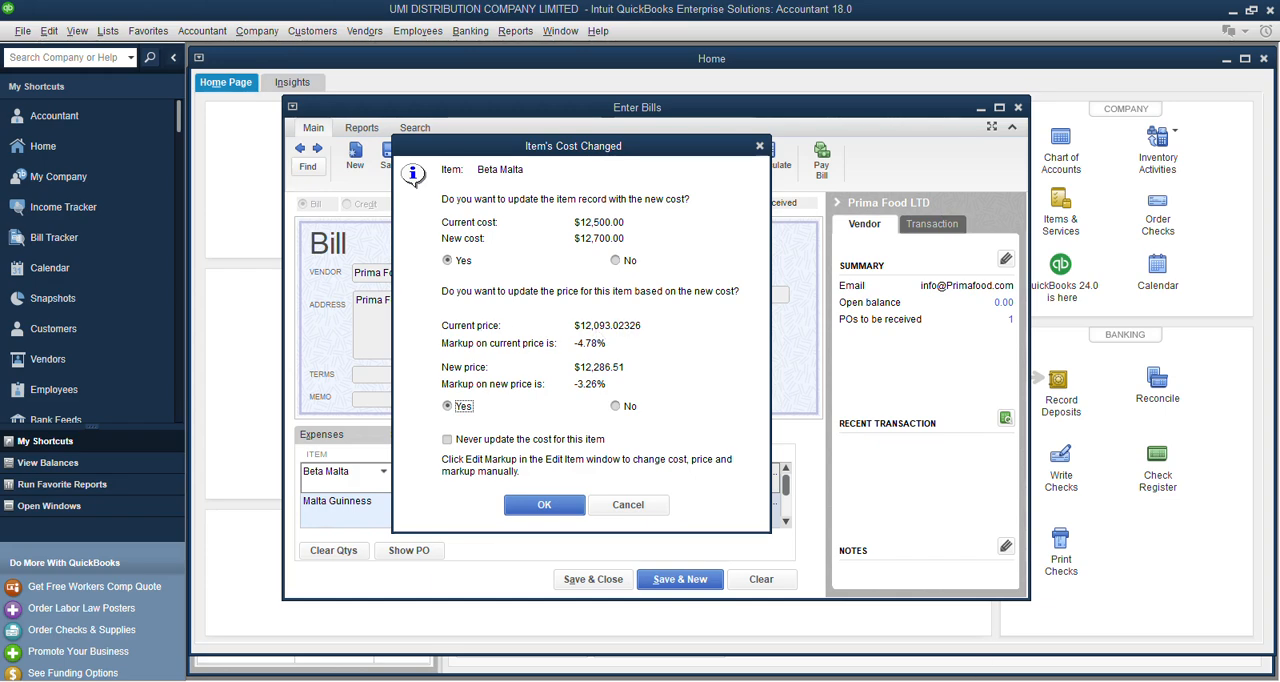
pyautogui.click(780, 680)
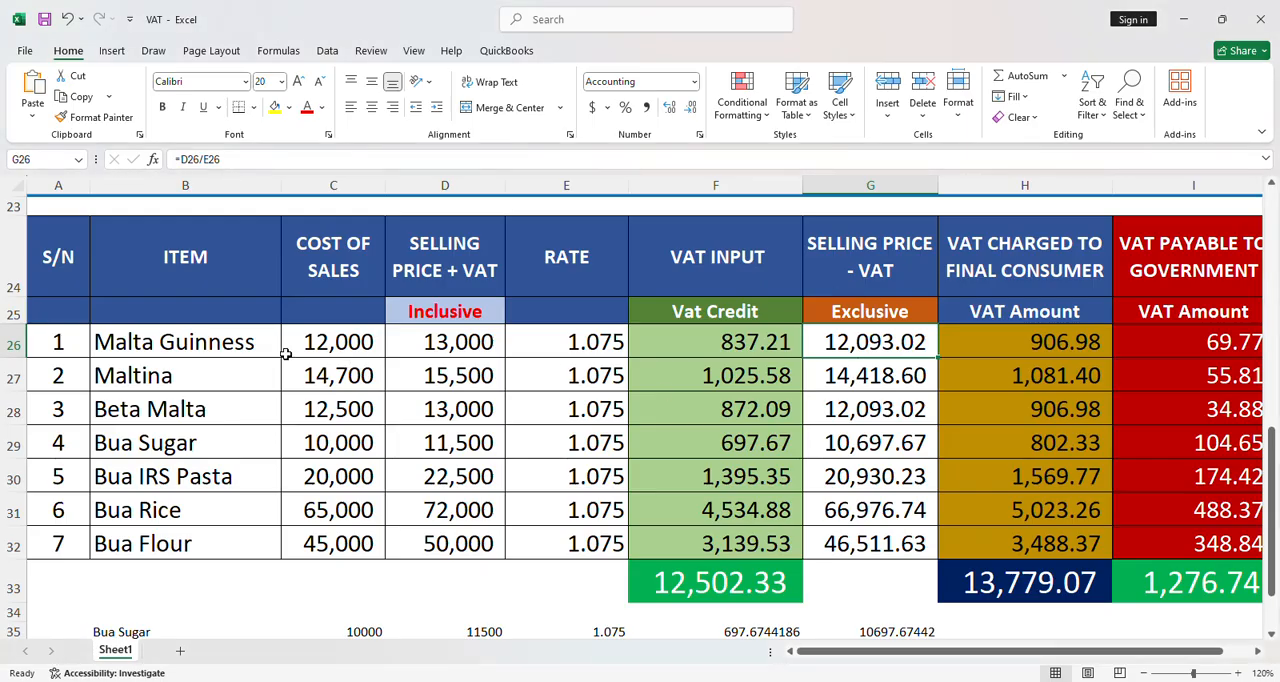
pyautogui.doubleClick(868, 341)
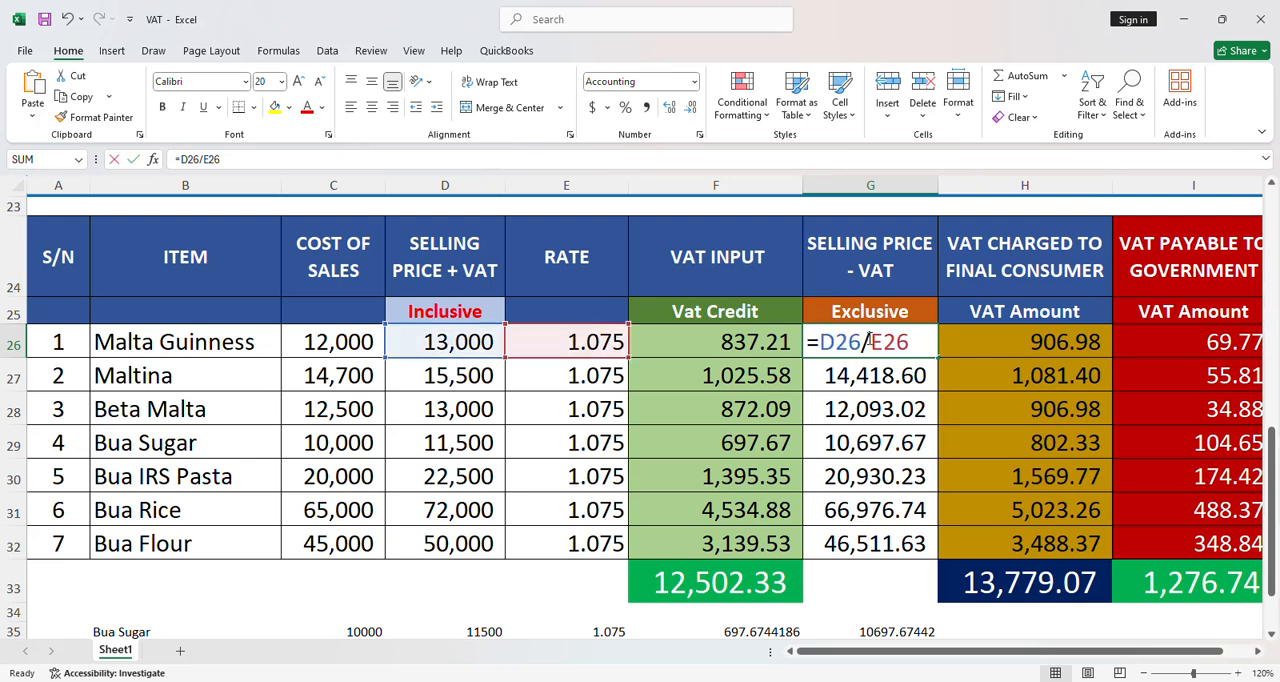
pyautogui.press('Escape')
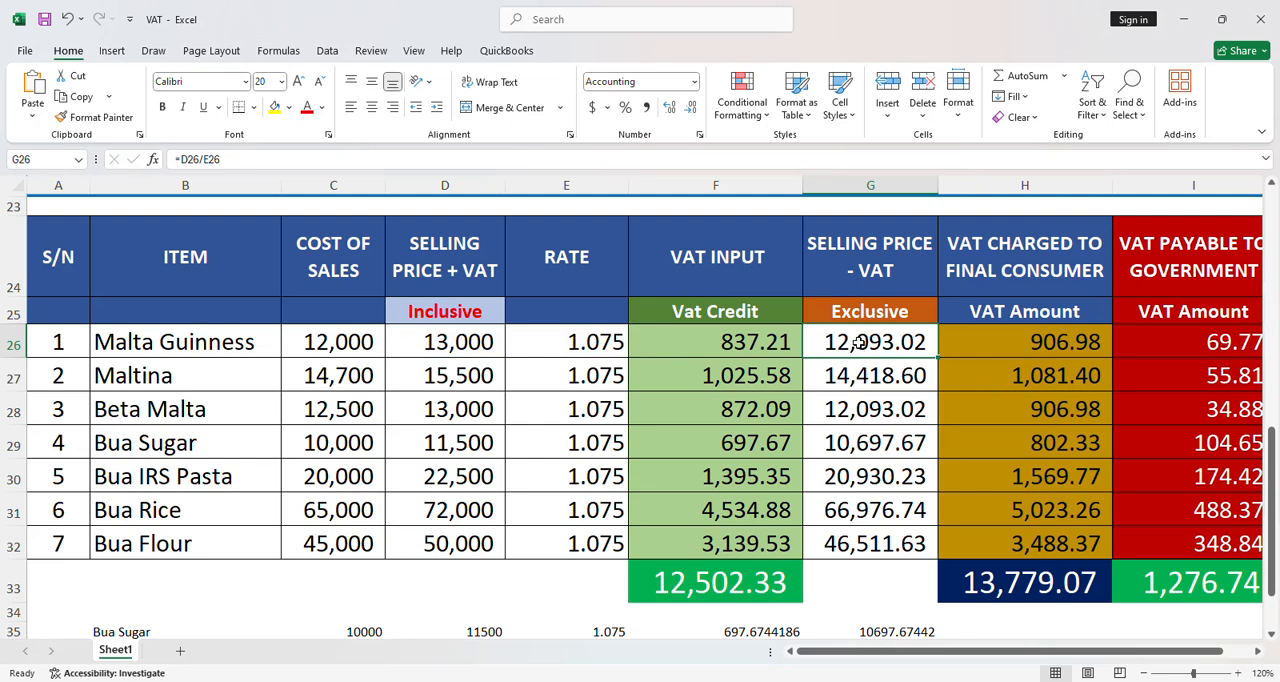
# Set Malta Guinness's VAT-inclusive selling price back to 12,500 in the VAT table.
pyautogui.click(430, 342)
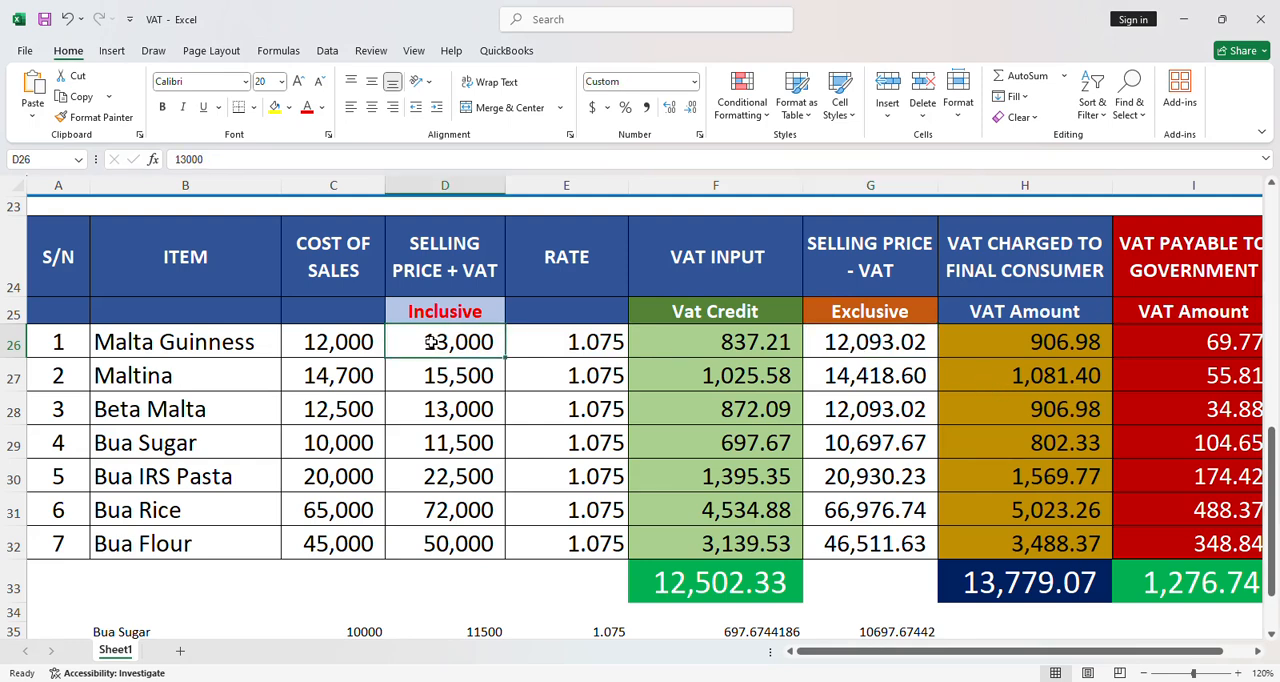
pyautogui.write('12500')
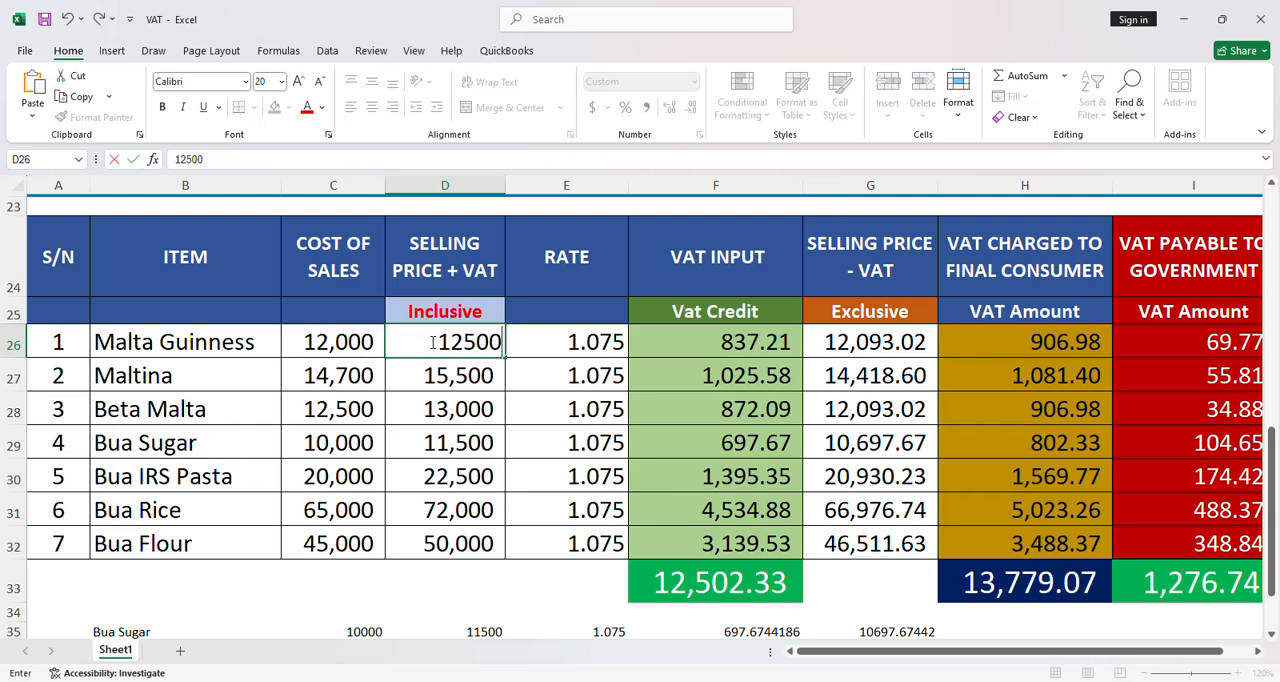
pyautogui.press('Return')
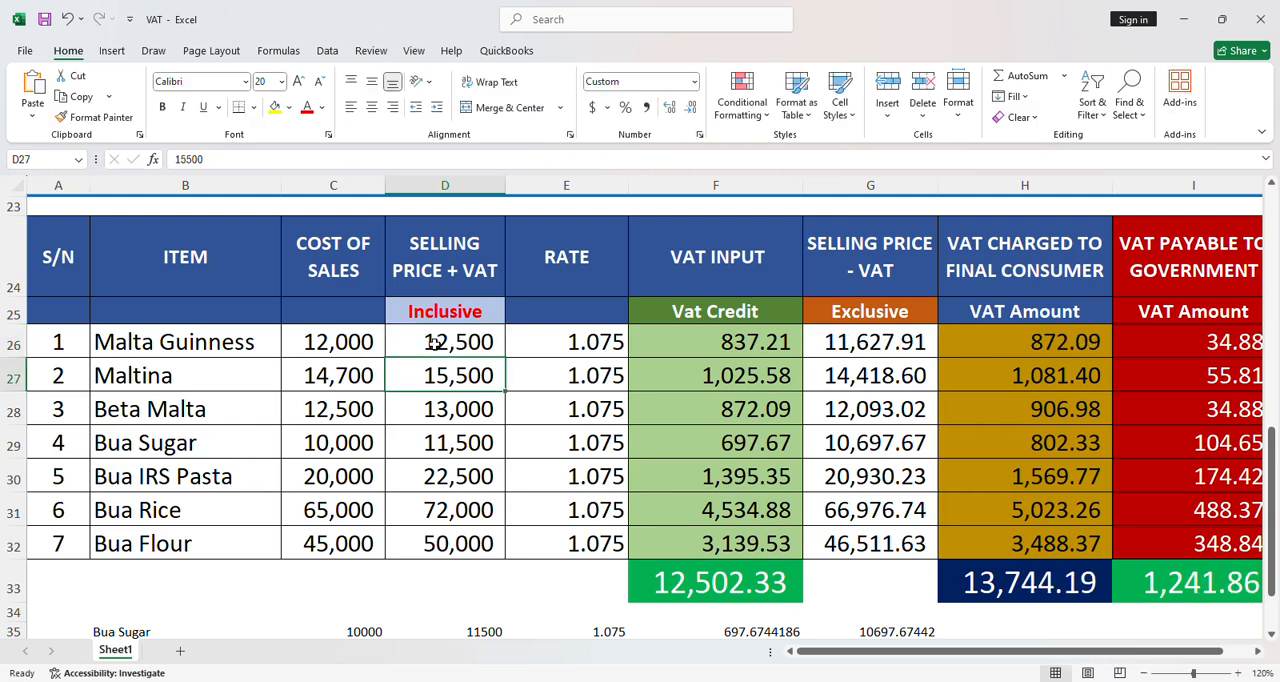
# Change Malta Guinness's selling price including VAT to 13,000 in the VAT table.
pyautogui.click(446, 343)
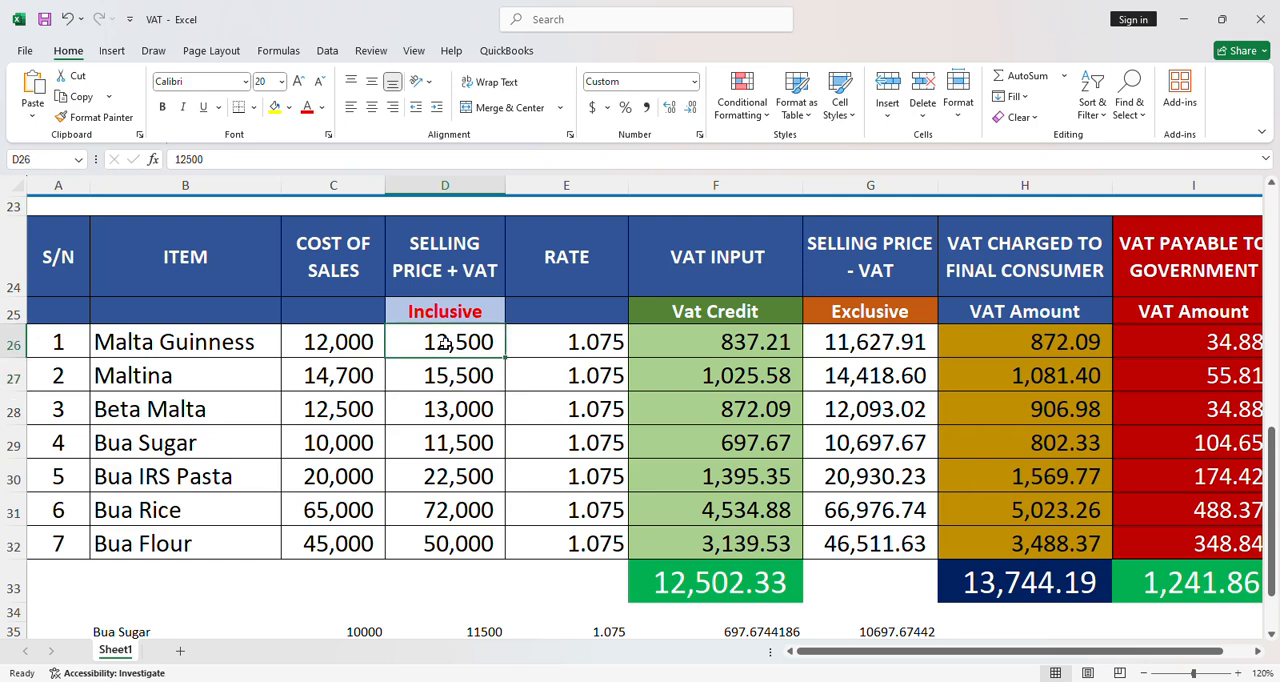
pyautogui.write('13000')
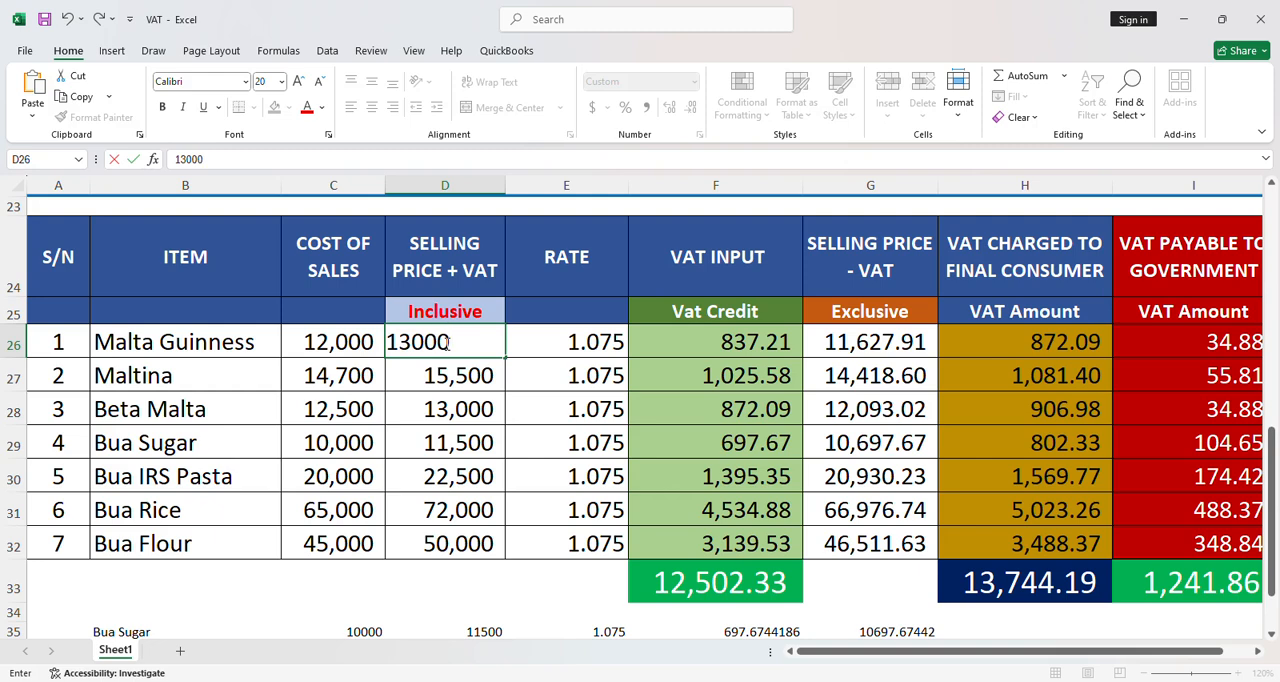
pyautogui.press('Return')
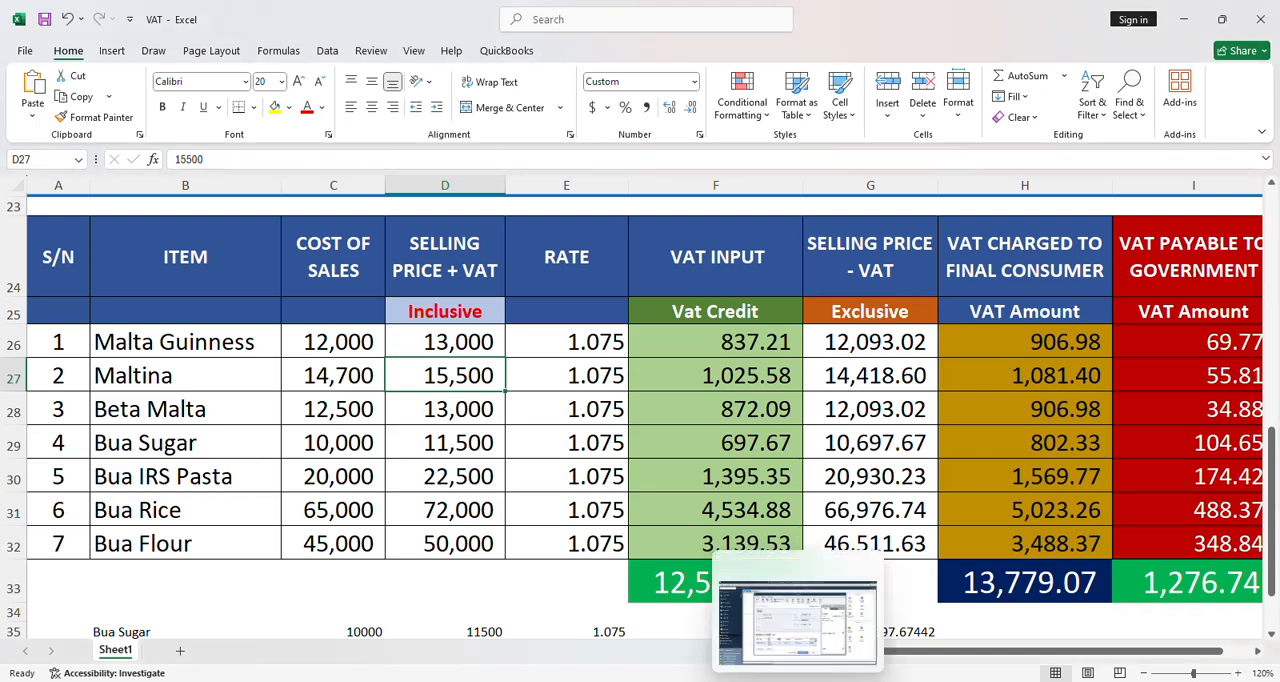
# Switch back to QuickBooks, accept the cost and price update for Beta Malta, and review the bill's item lines.
pyautogui.click(796, 680)
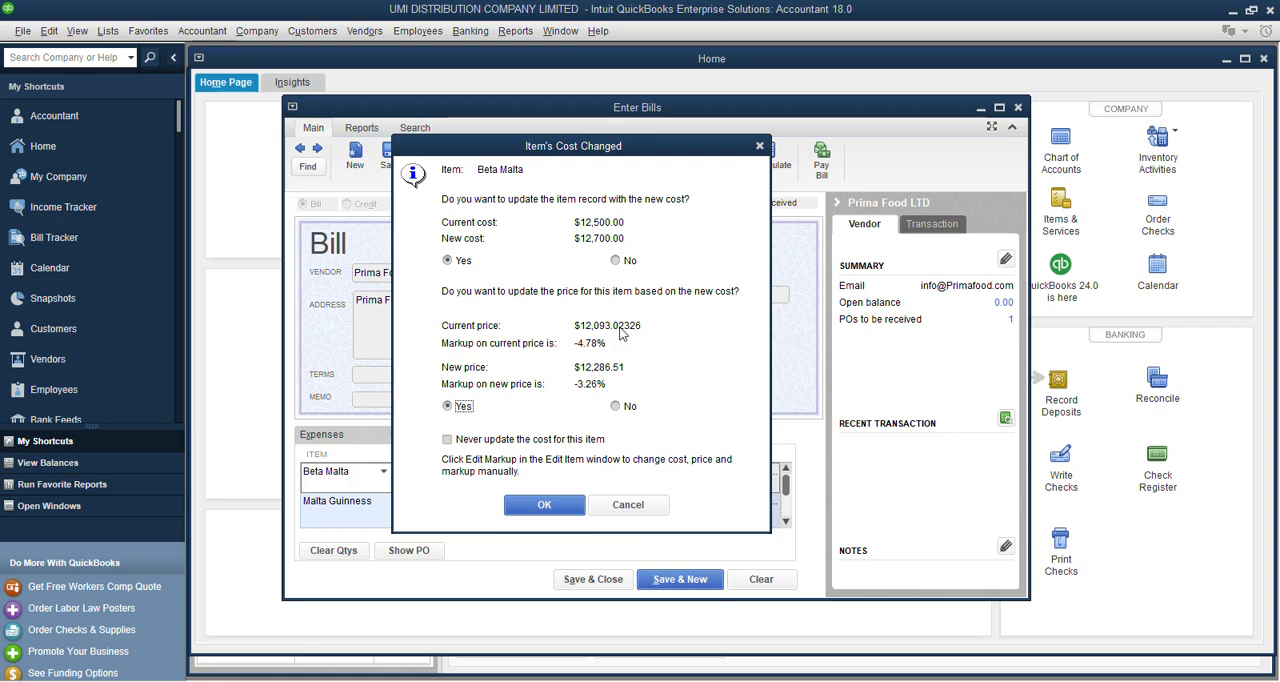
pyautogui.click(549, 505)
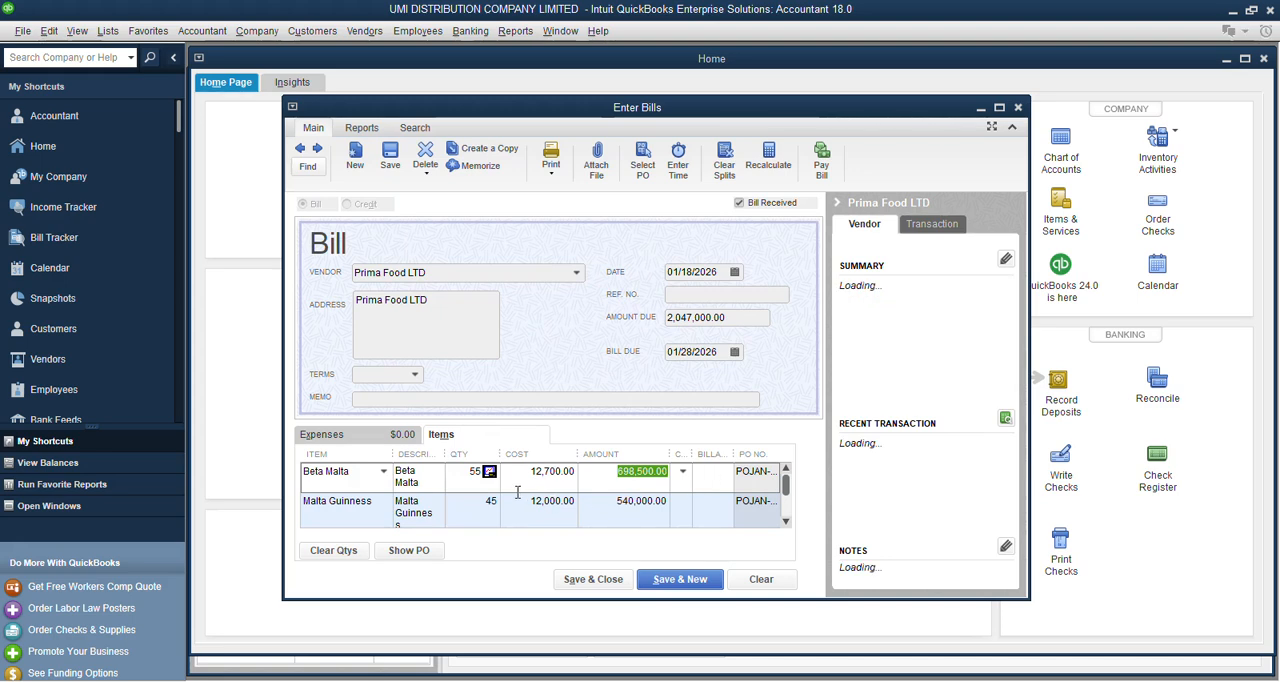
pyautogui.scroll(-1, 525, 490)
pyautogui.scroll(1, 542, 470)
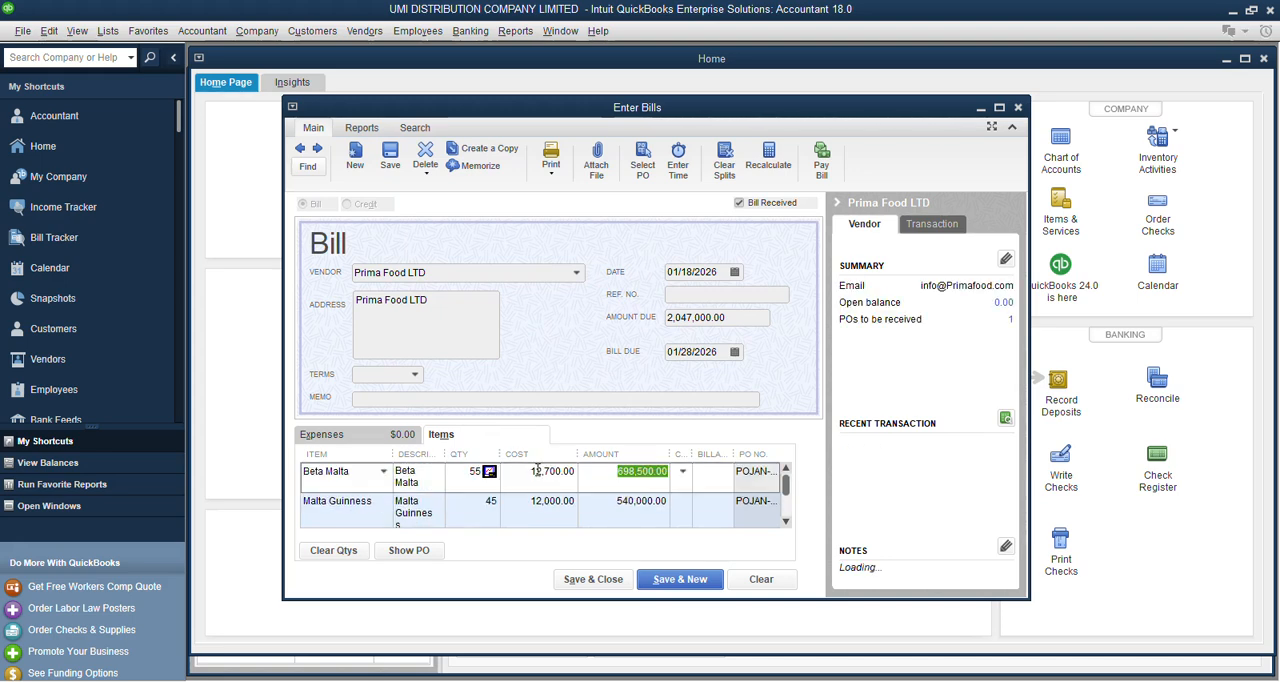
pyautogui.scroll(-1, 542, 465)
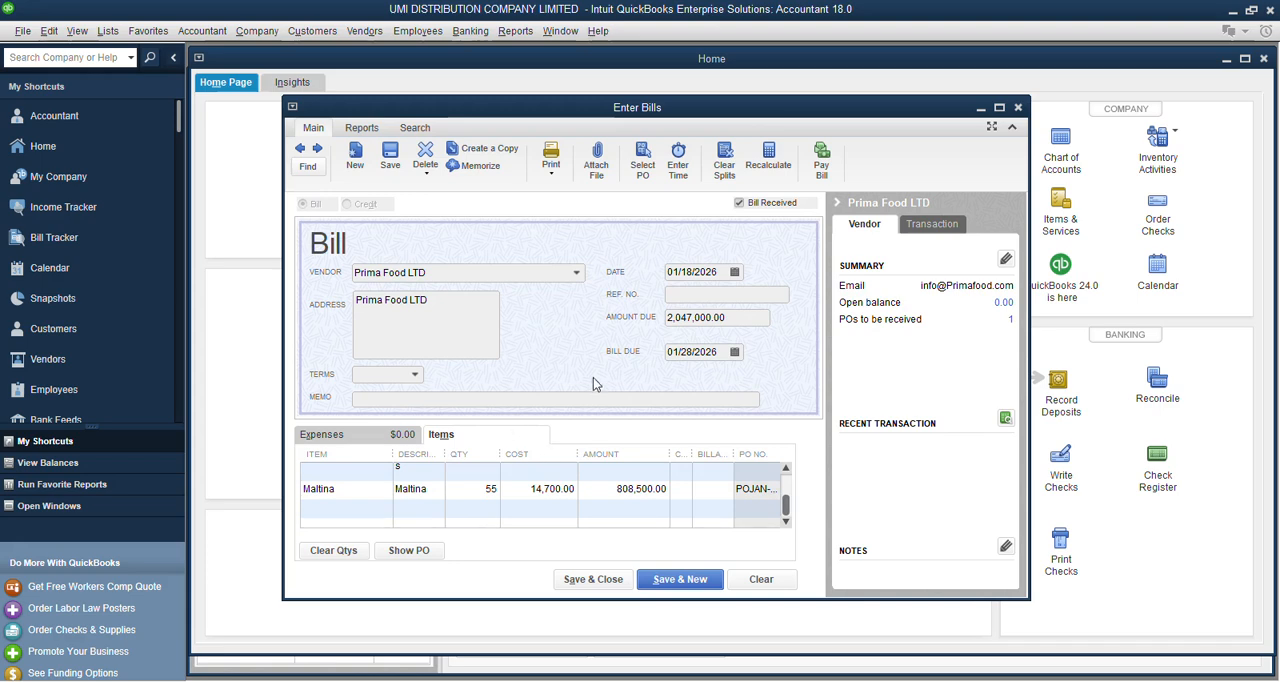
# Enter INV-0001 as the bill's reference number.
pyautogui.click(711, 295)
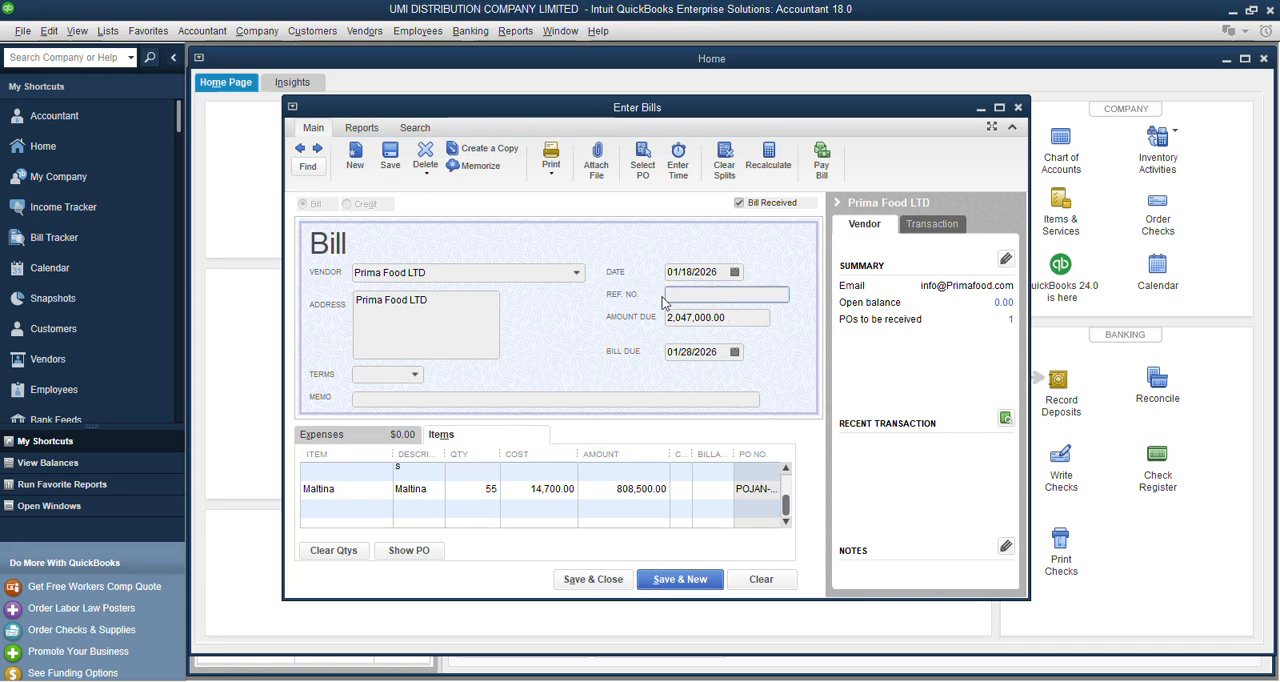
pyautogui.write('NV-')
pyautogui.write('0001')
pyautogui.click(376, 399)
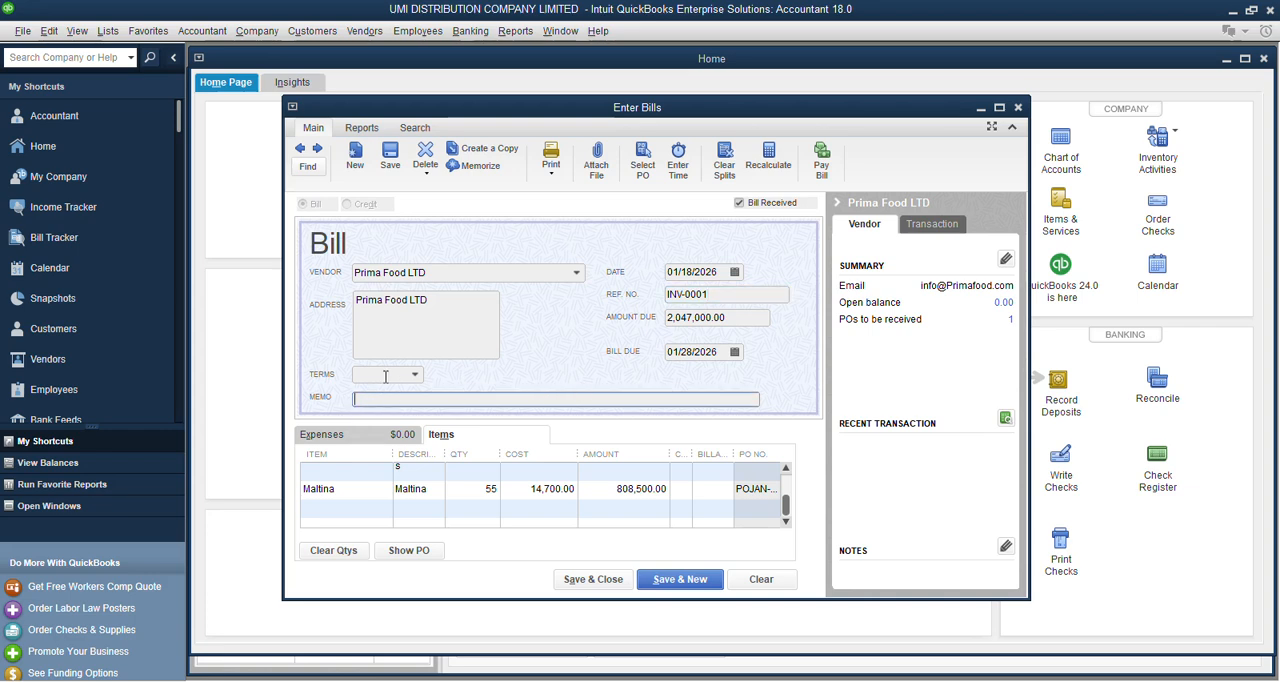
# Try Due on receipt and Net 30 as the payment terms on the Prima Food LTD bill.
pyautogui.click(416, 376)
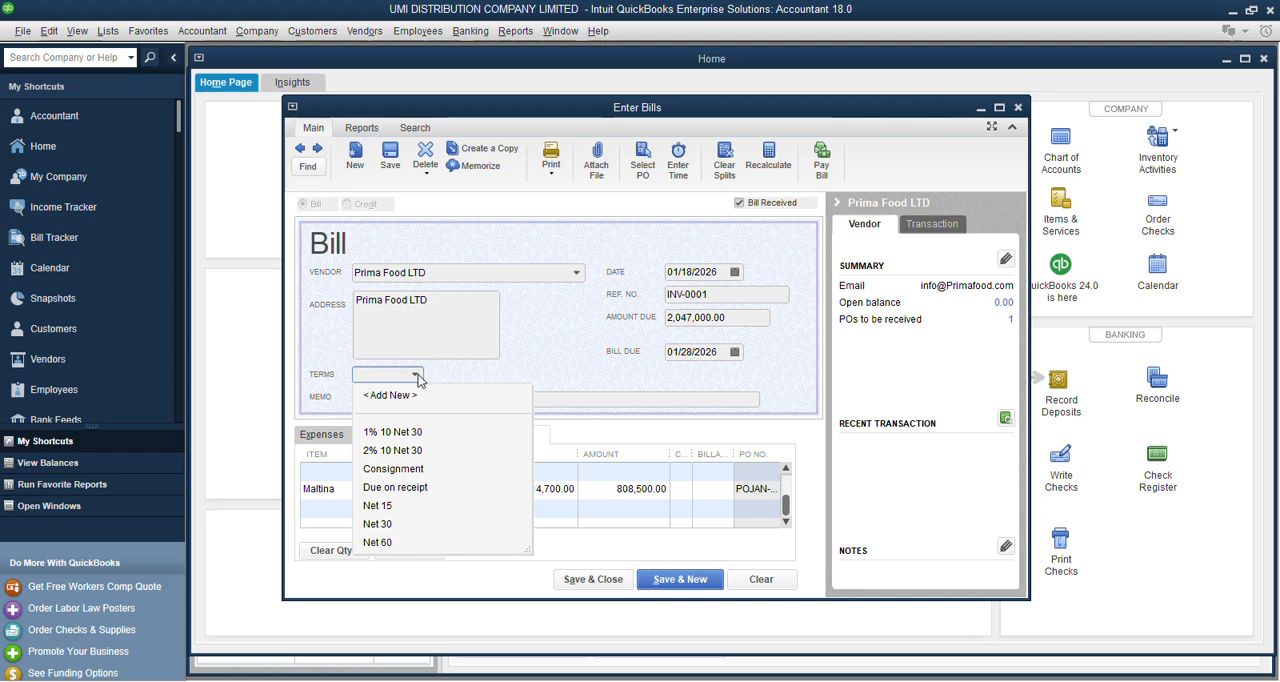
pyautogui.click(401, 489)
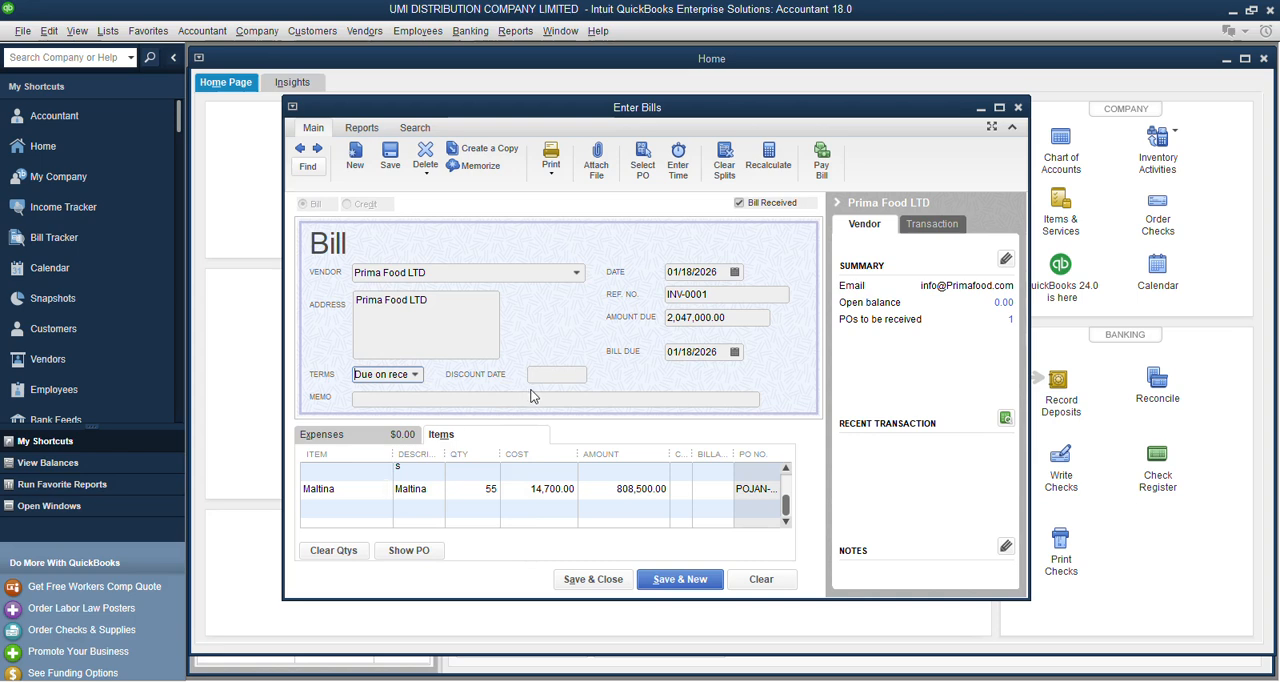
pyautogui.click(414, 374)
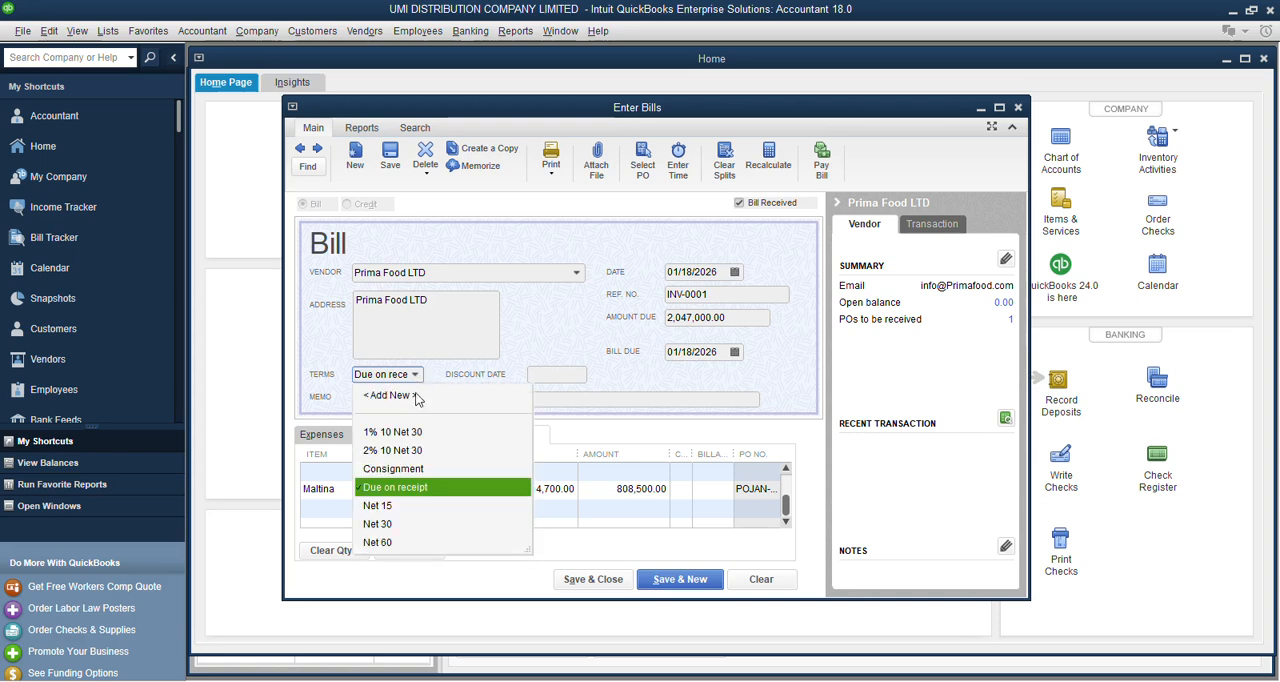
pyautogui.click(386, 525)
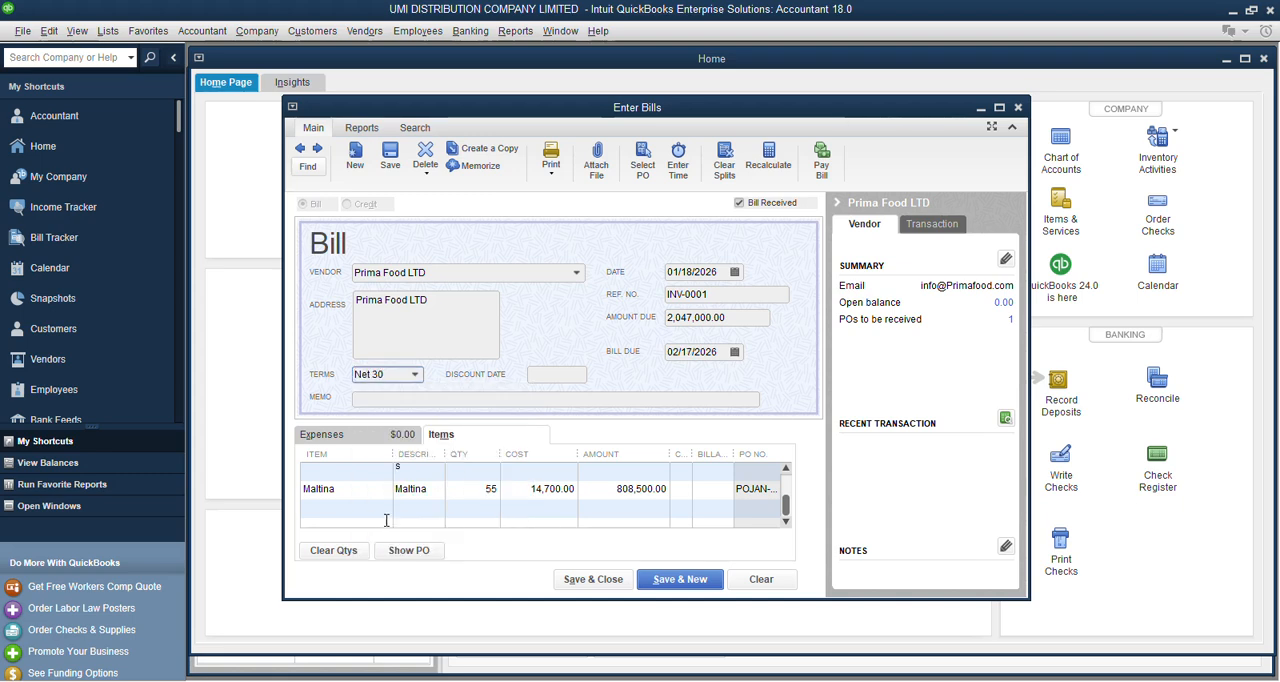
# Set the bill's payment terms to Due on receipt and review its item lines.
pyautogui.click(414, 374)
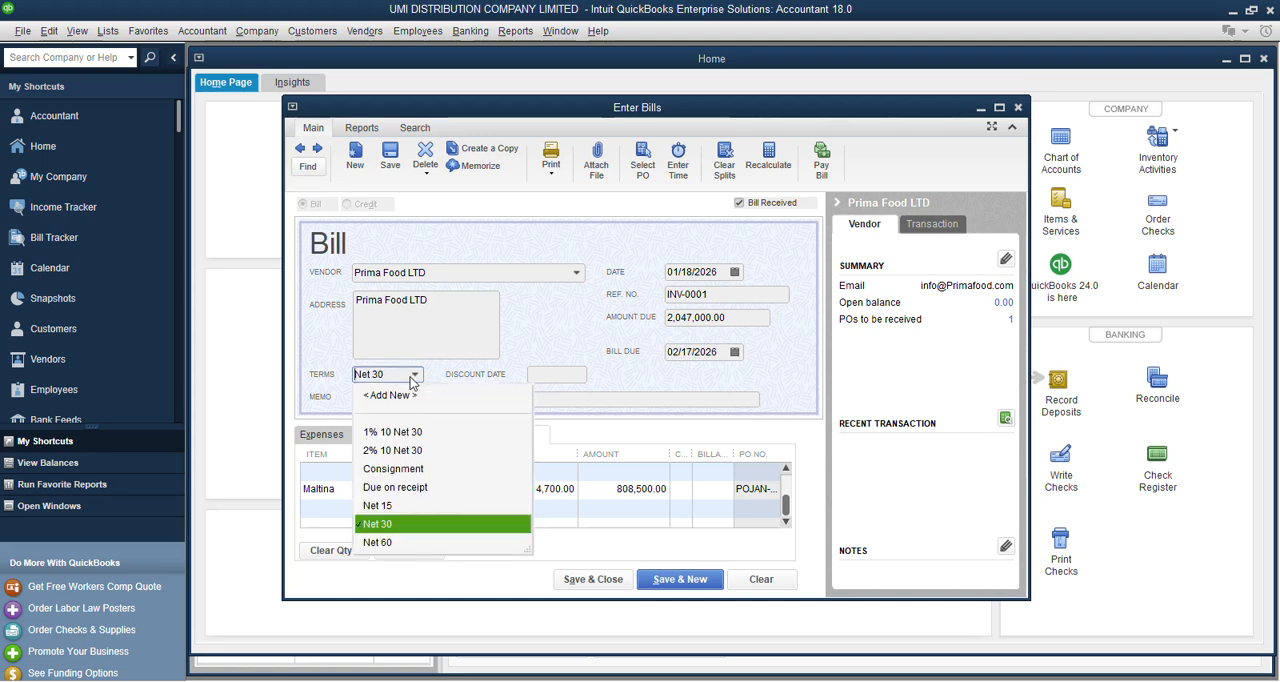
pyautogui.click(414, 489)
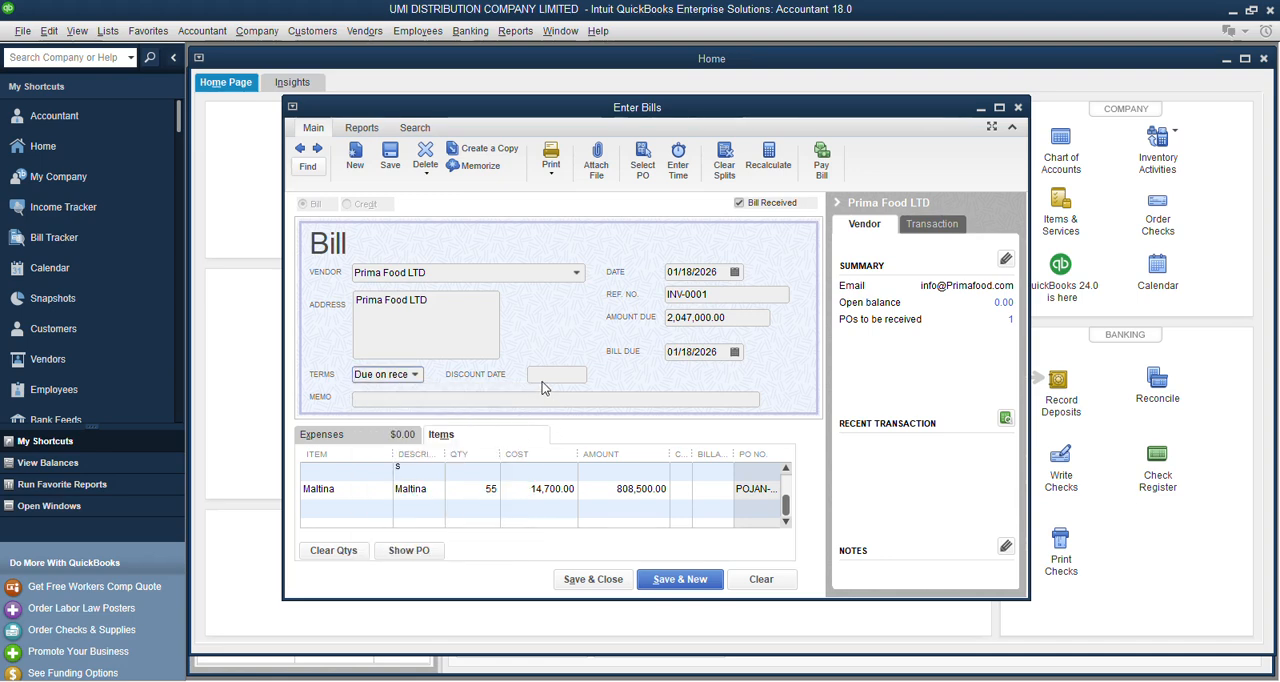
pyautogui.click(418, 397)
pyautogui.click(368, 378)
pyautogui.press('Tab')
pyautogui.press('Tab')
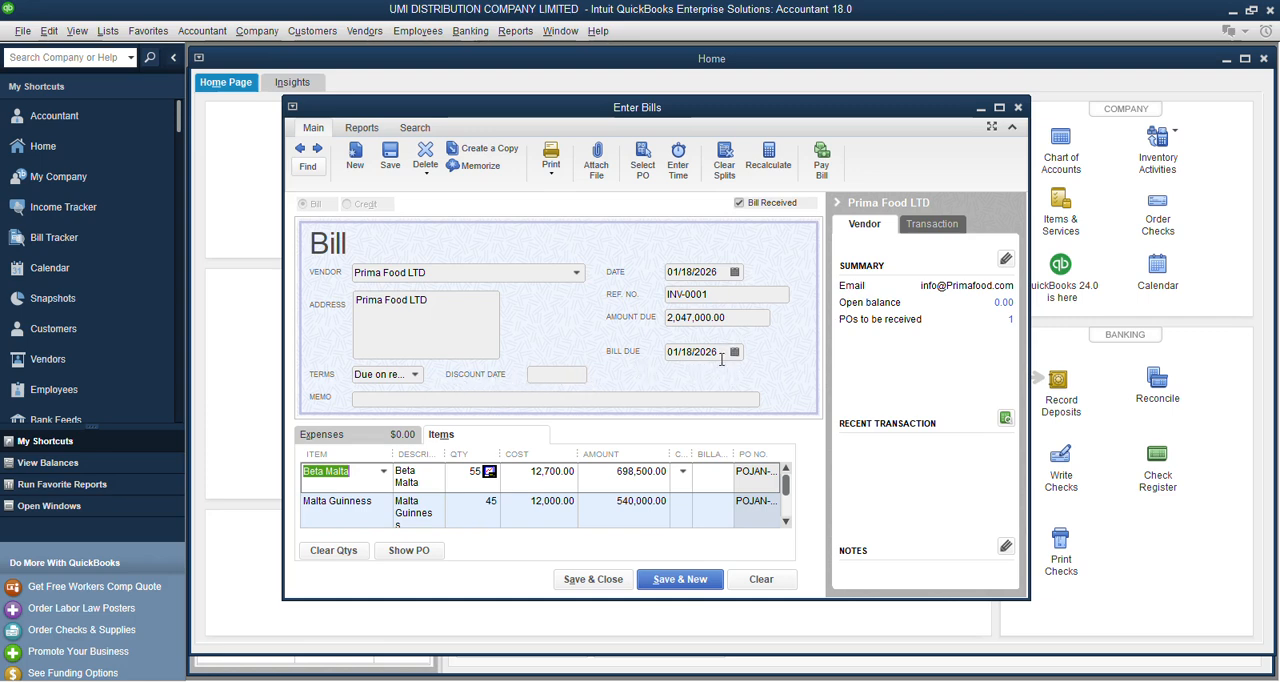
pyautogui.scroll(-2, 509, 389)
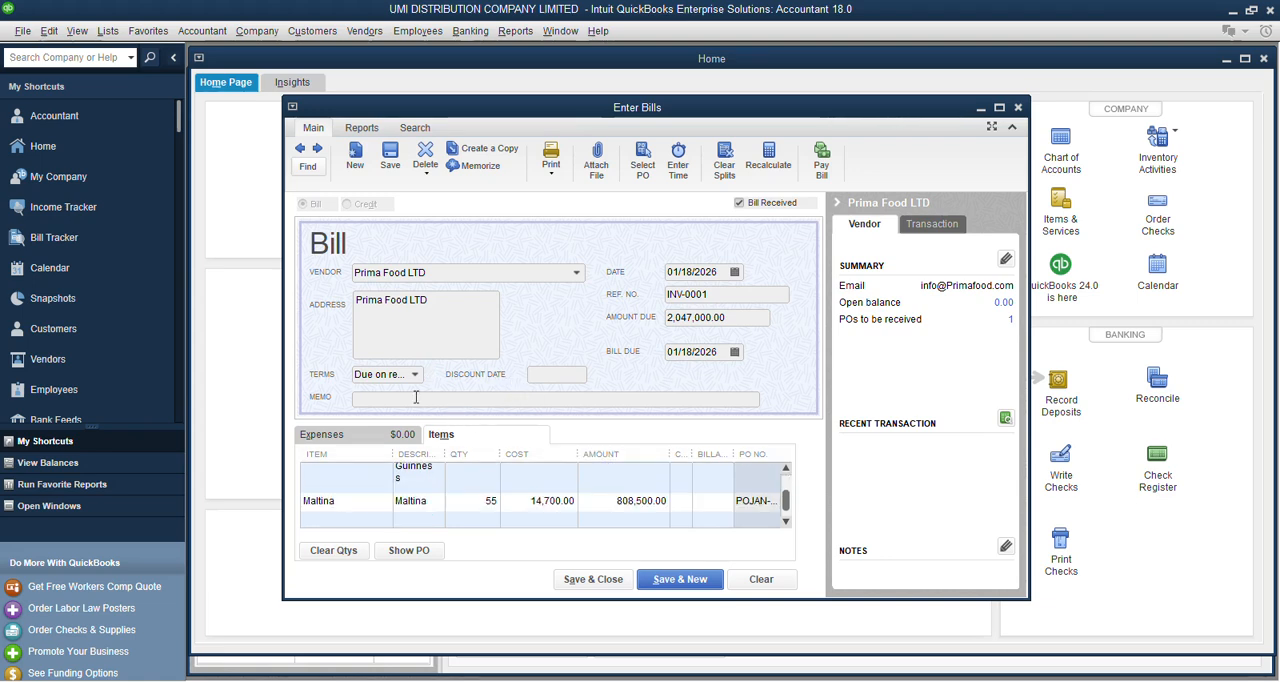
pyautogui.scroll(2, 556, 302)
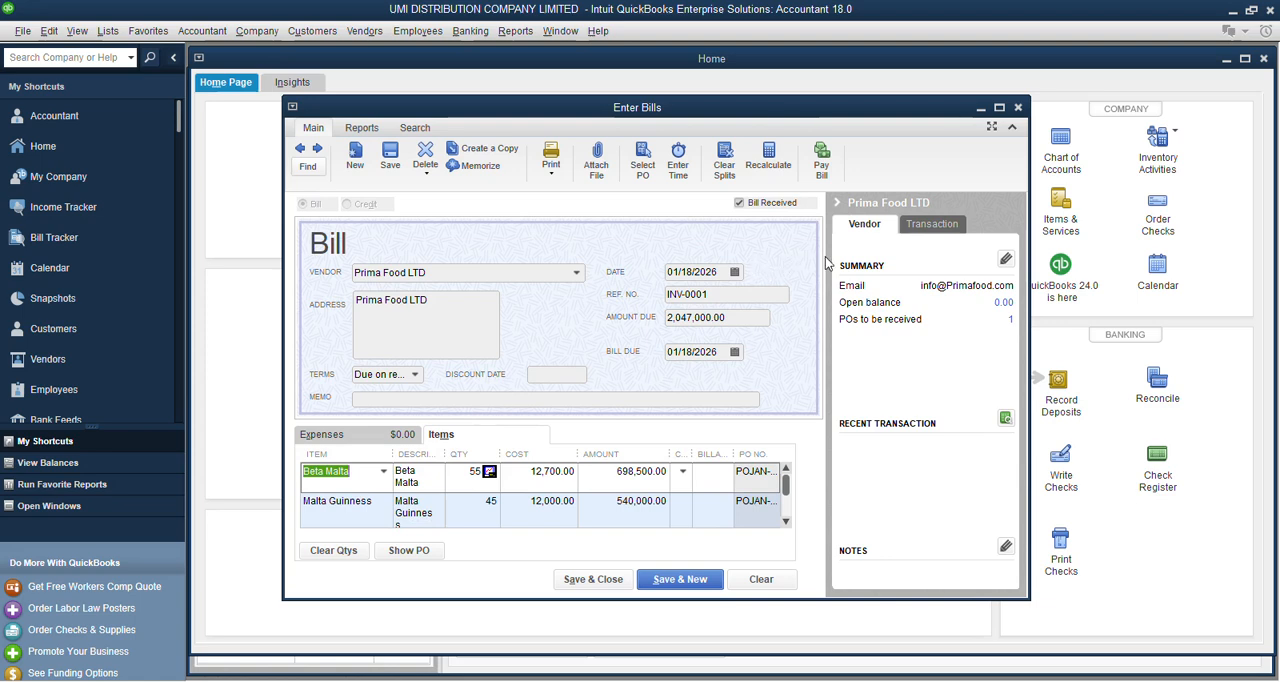
# View the bill's transaction summary, save and close the bill, and make the terms change permanent for Prima Food LTD.
pyautogui.click(915, 224)
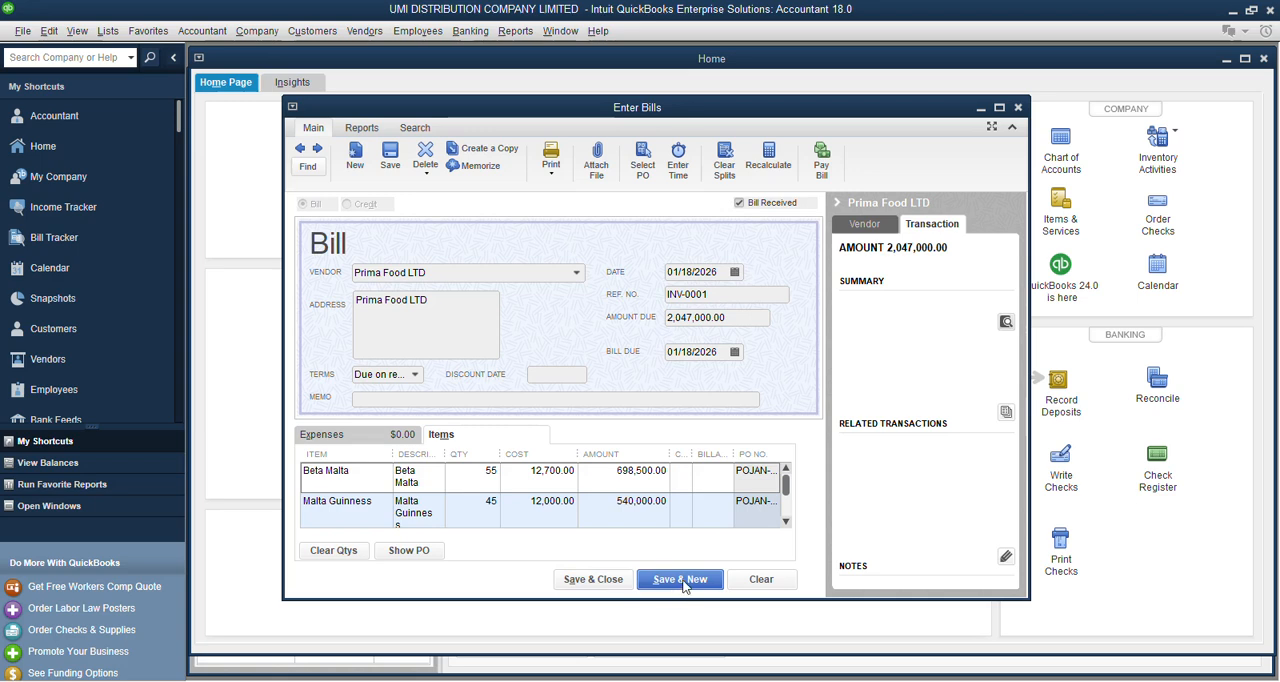
pyautogui.click(593, 580)
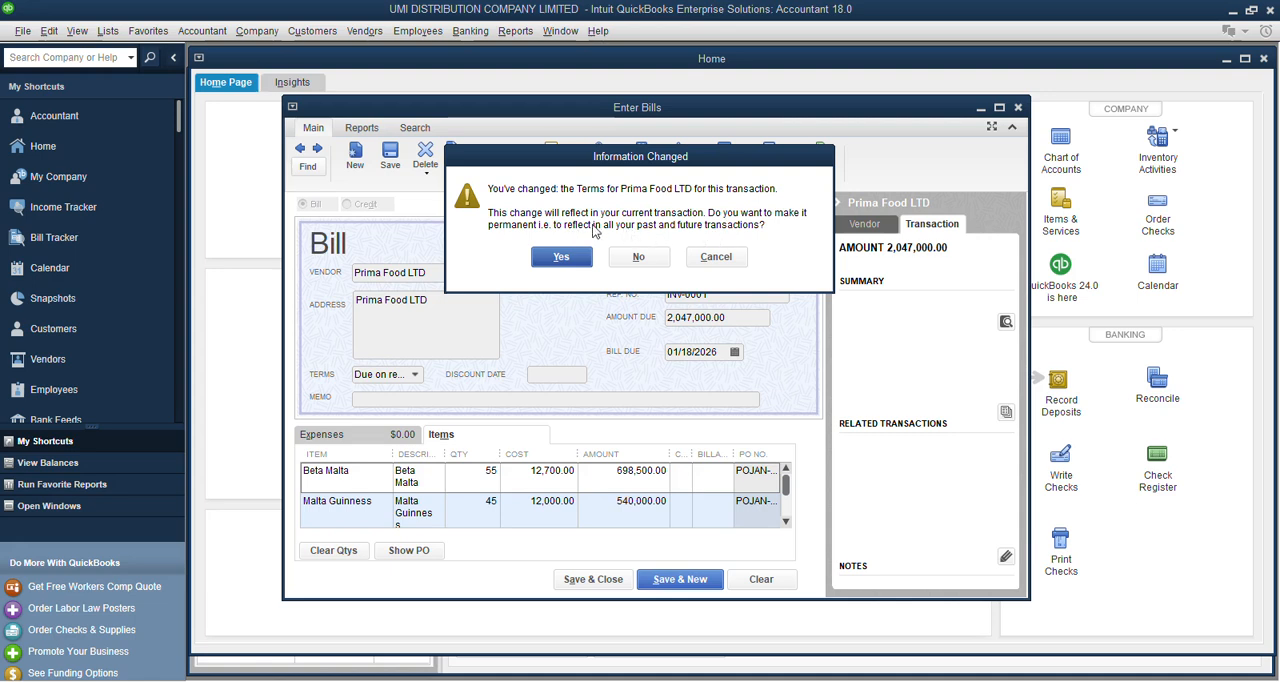
pyautogui.click(561, 257)
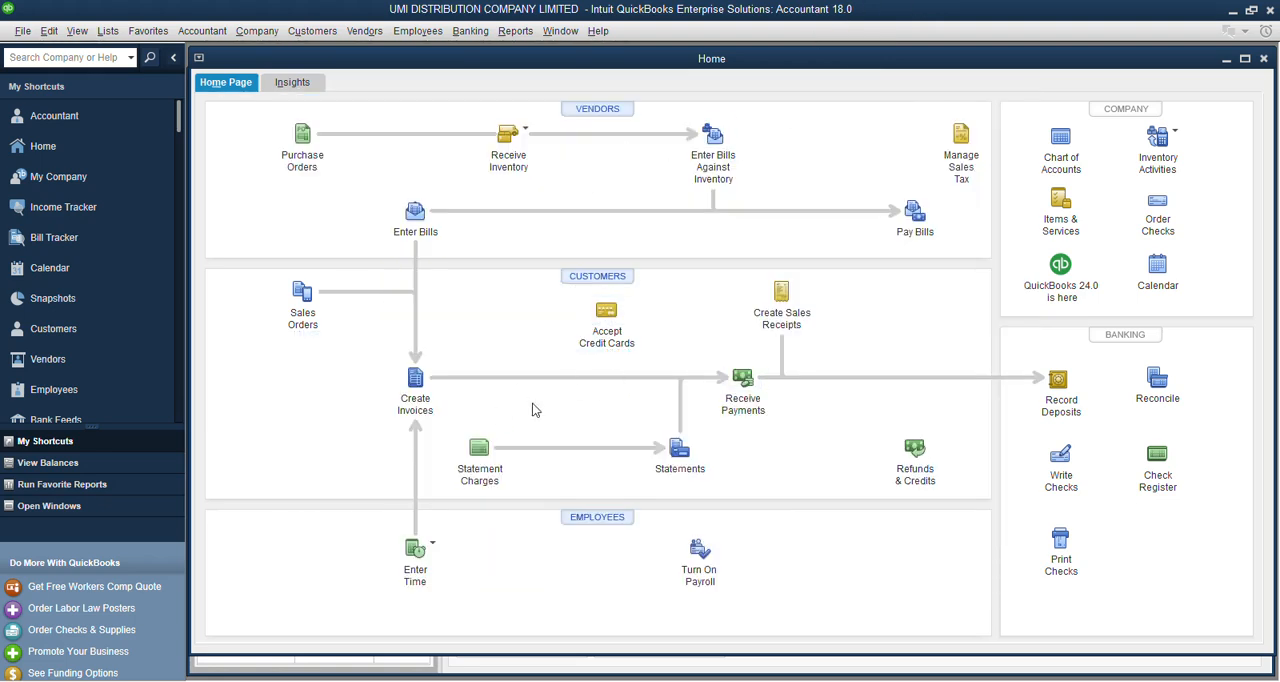
# Review the unbilled purchase orders and the open unpaid bills in the Bill Tracker, and return to the home page.
pyautogui.click(1244, 60)
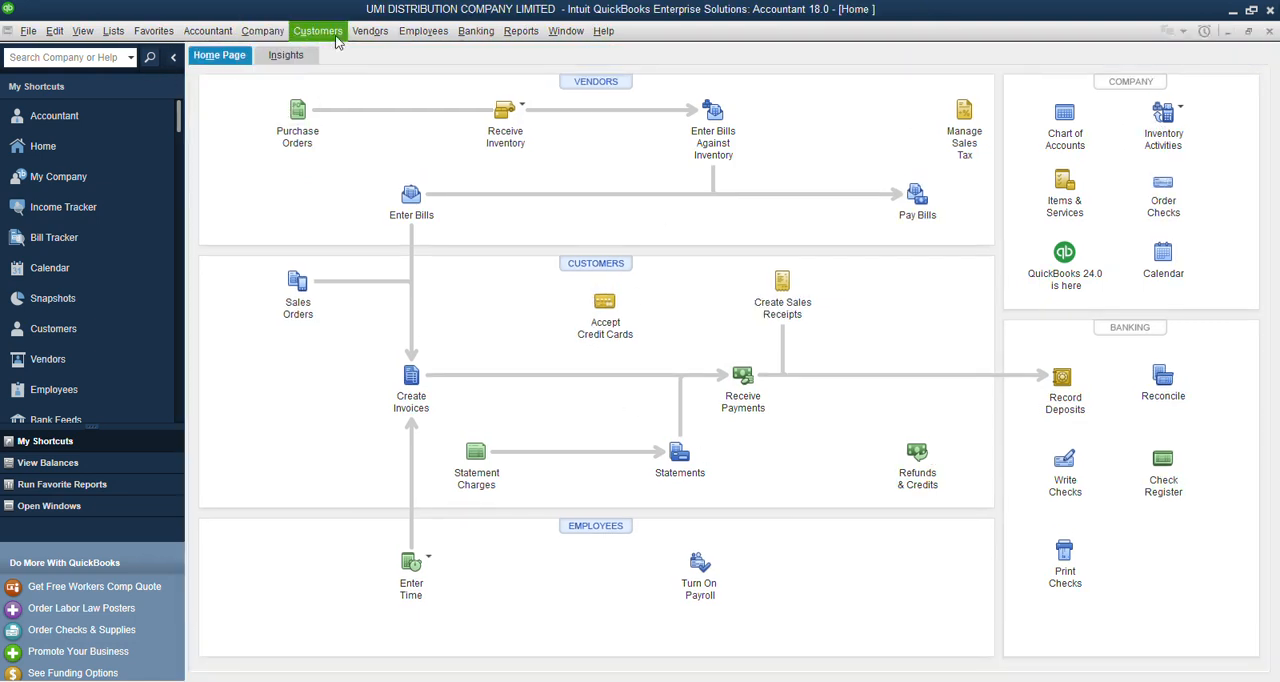
pyautogui.click(370, 31)
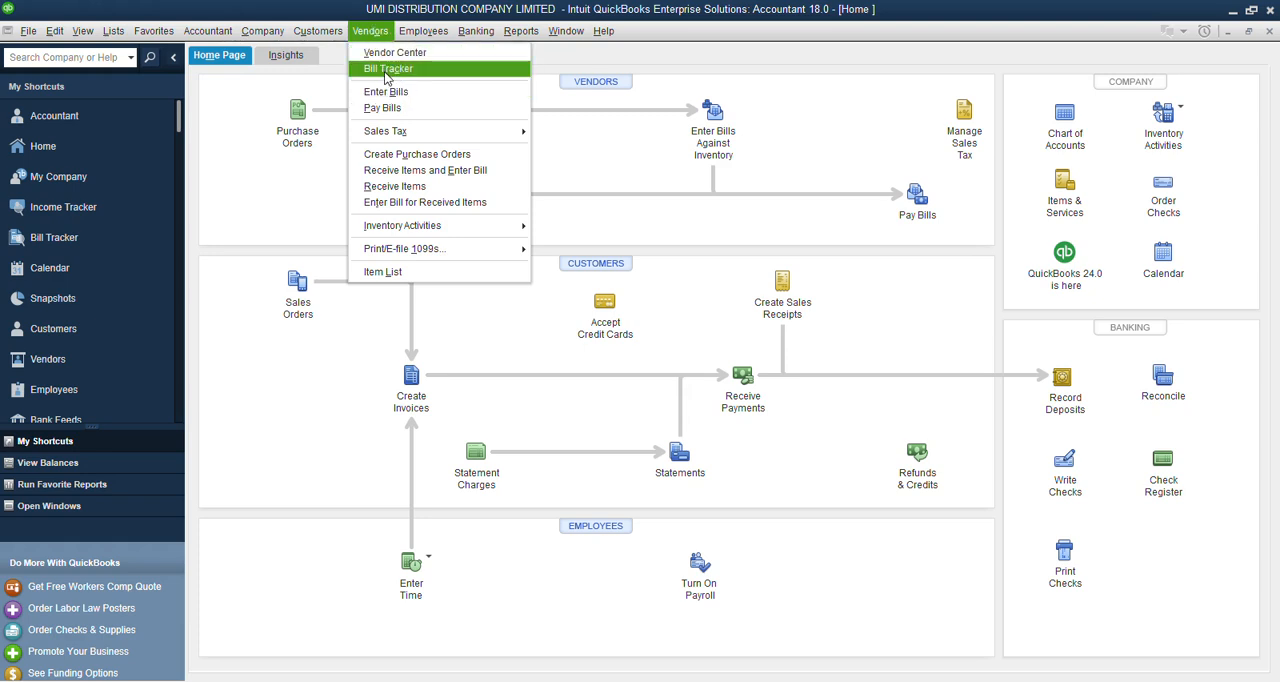
pyautogui.click(386, 70)
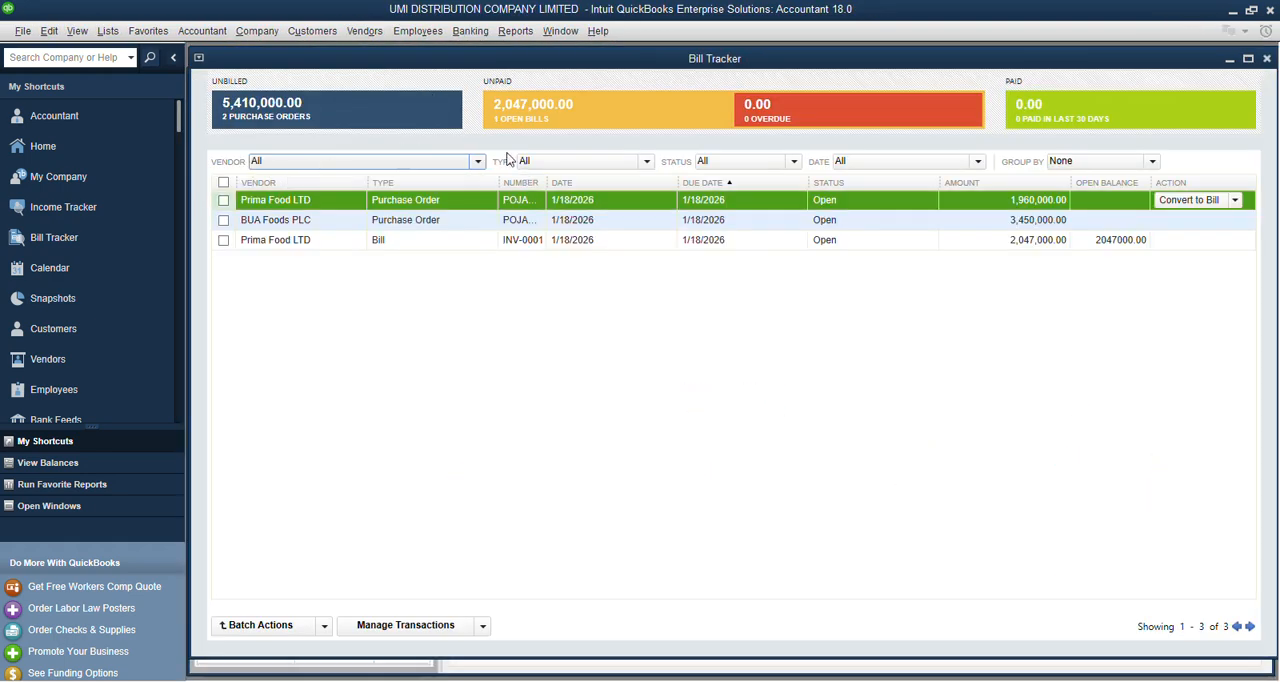
pyautogui.click(258, 110)
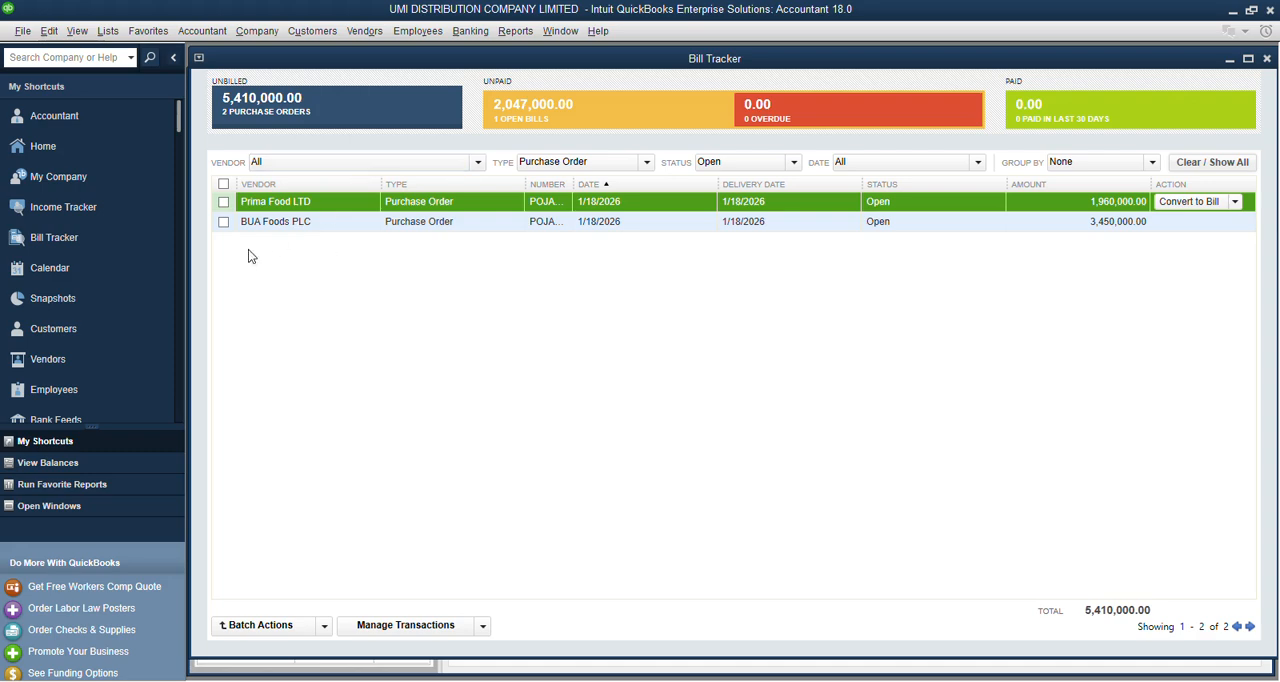
pyautogui.click(602, 104)
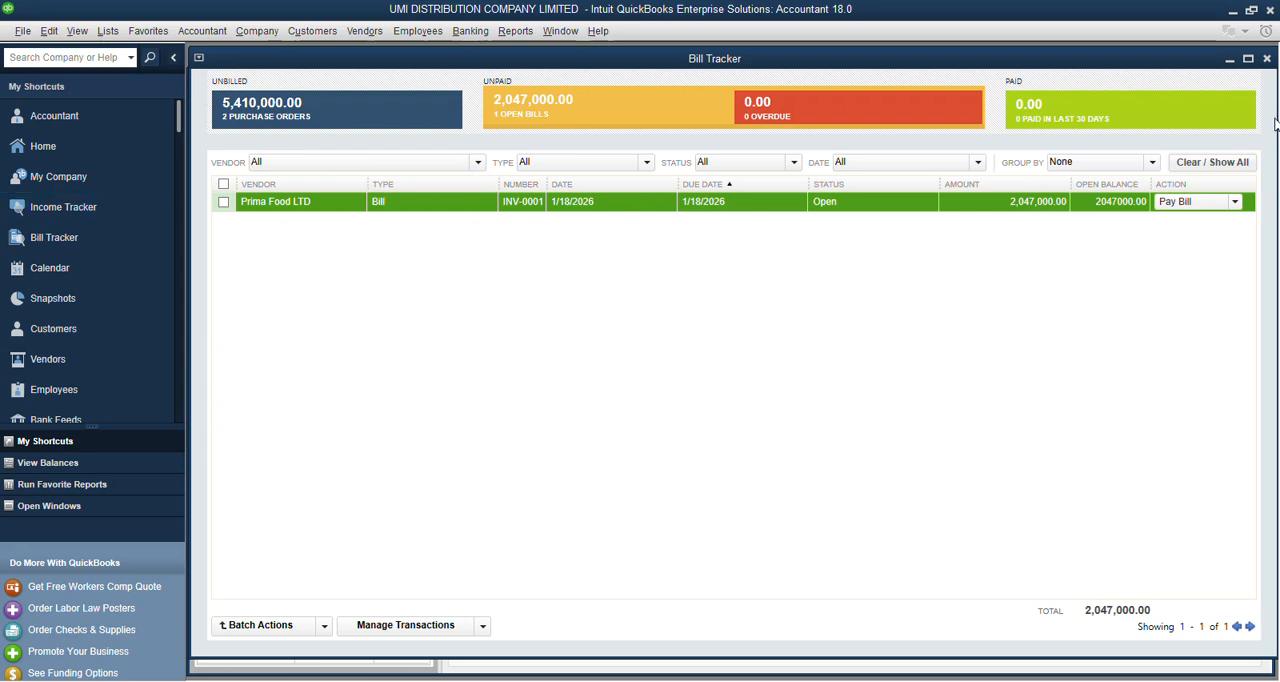
pyautogui.click(56, 145)
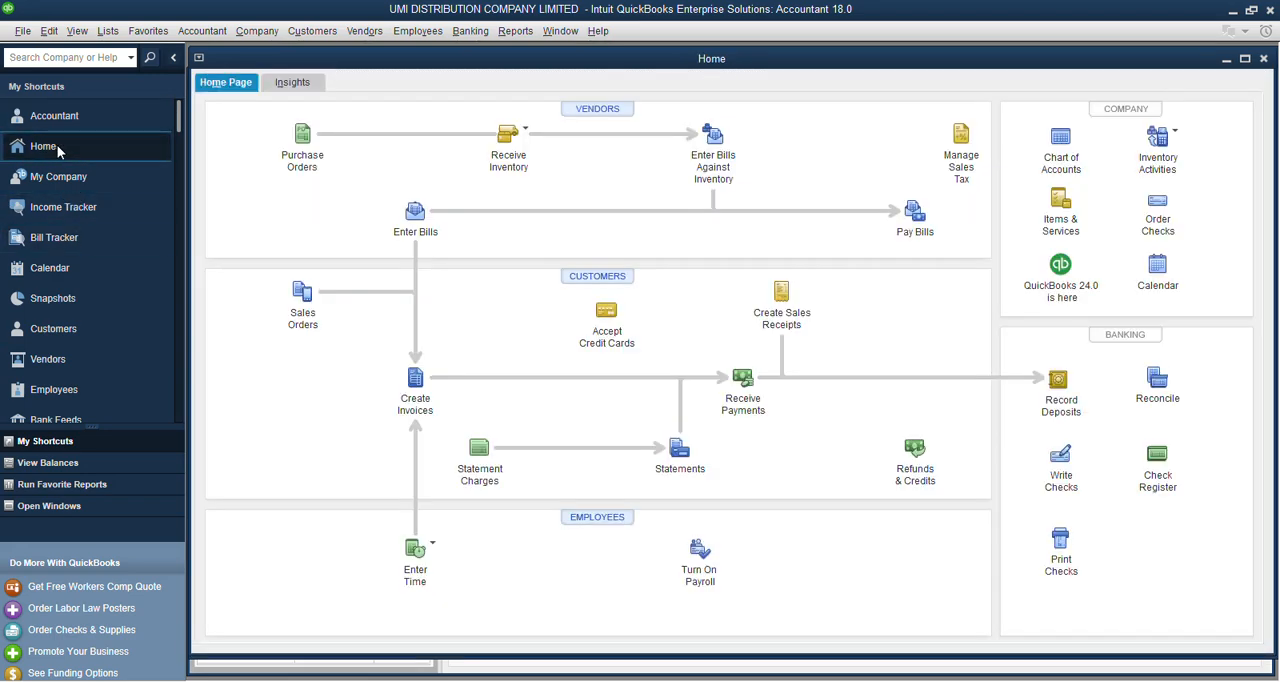